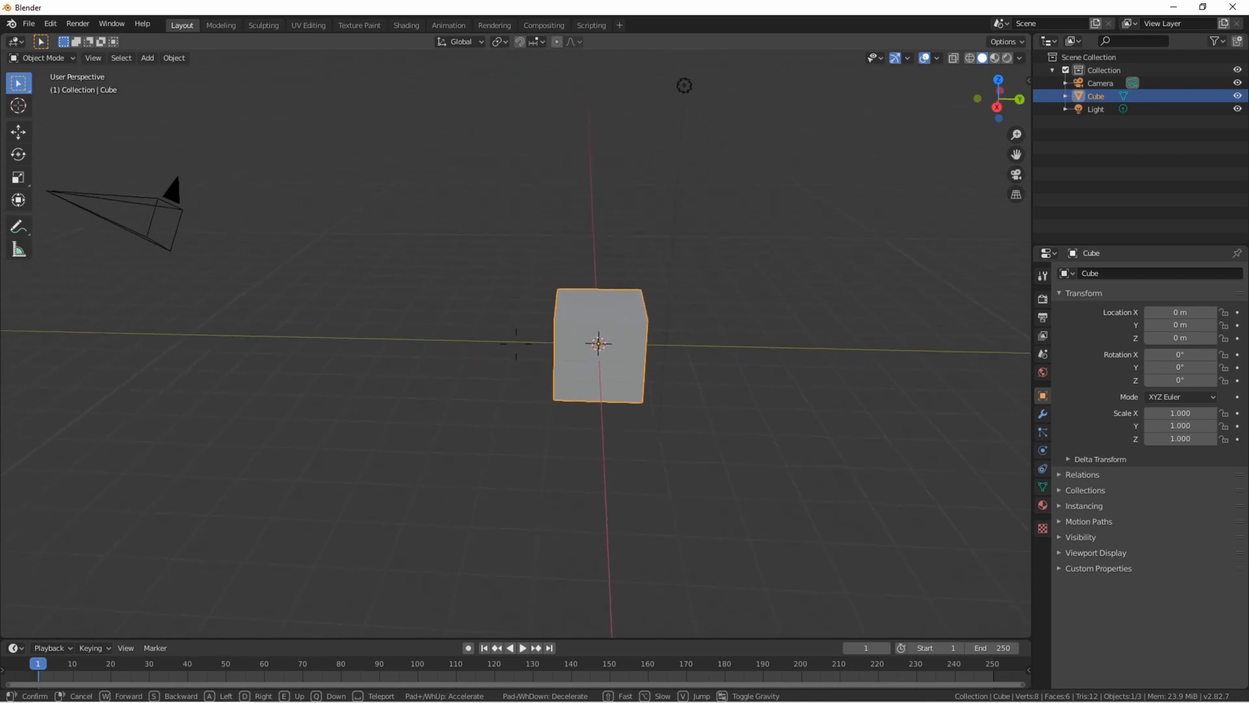
{"action": "key", "text": "d"}
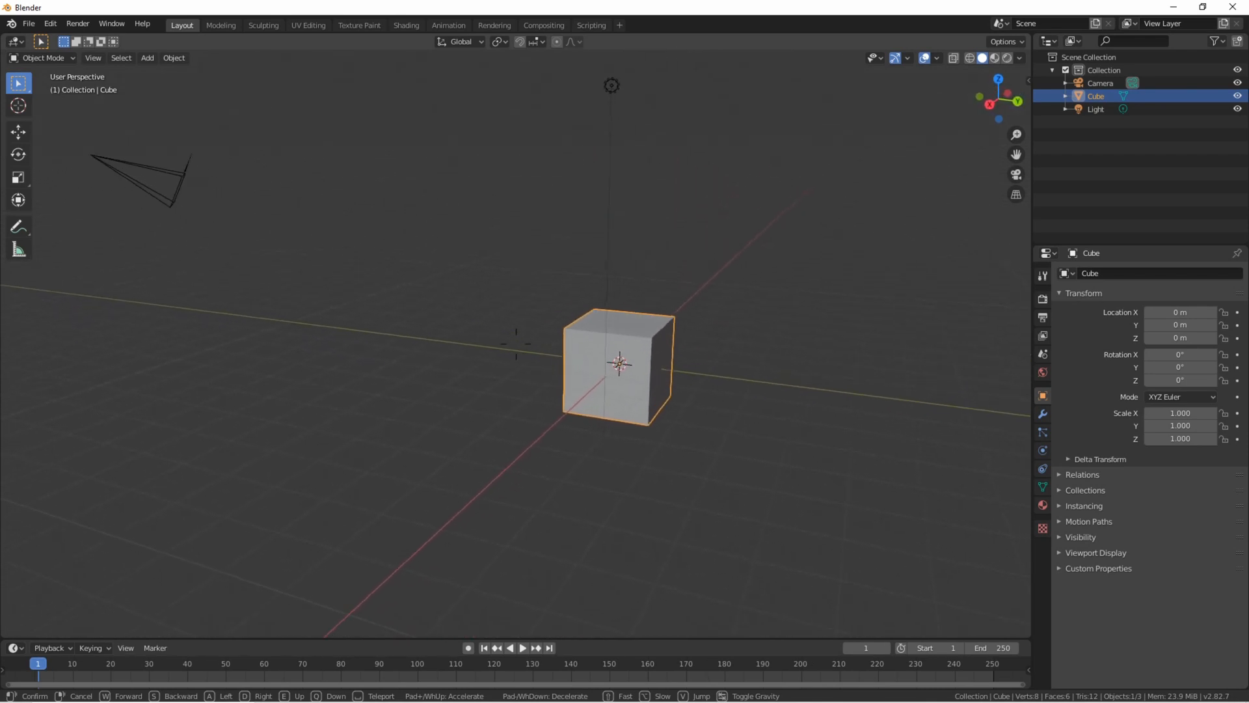
{"action": "key", "text": "w"}
{"action": "key", "text": "a"}
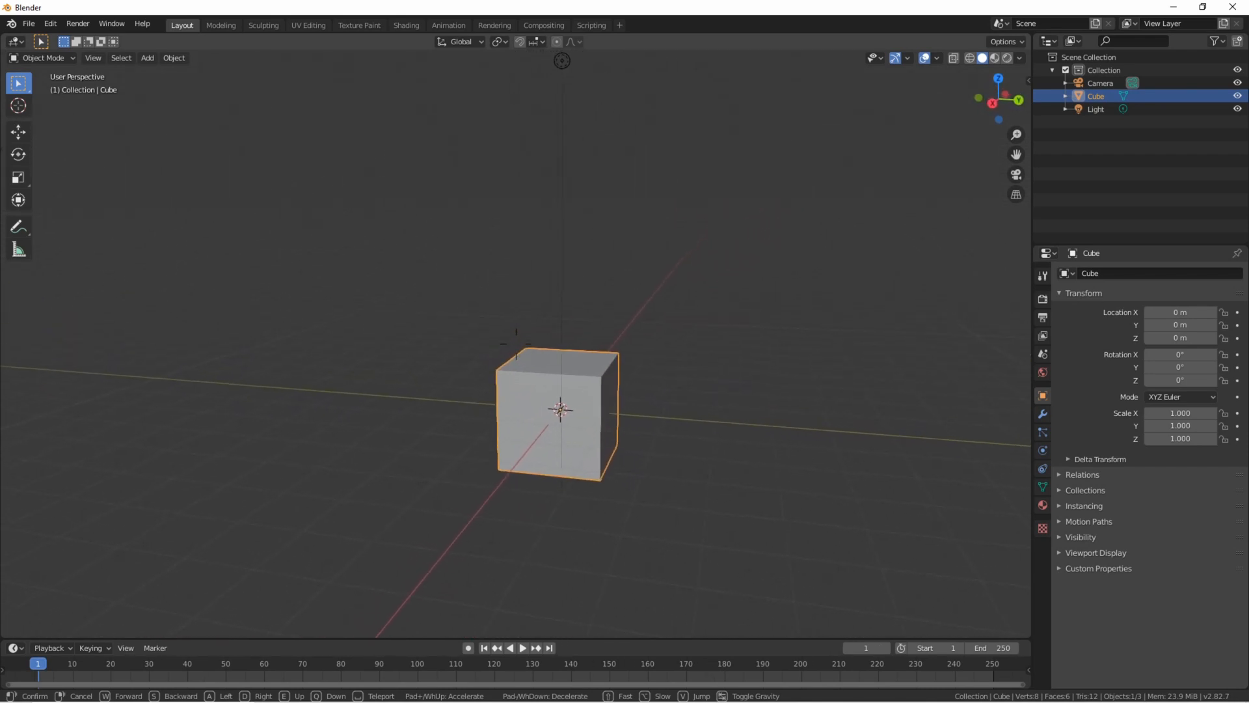
{"action": "key", "text": "q"}
{"action": "key", "text": "a"}
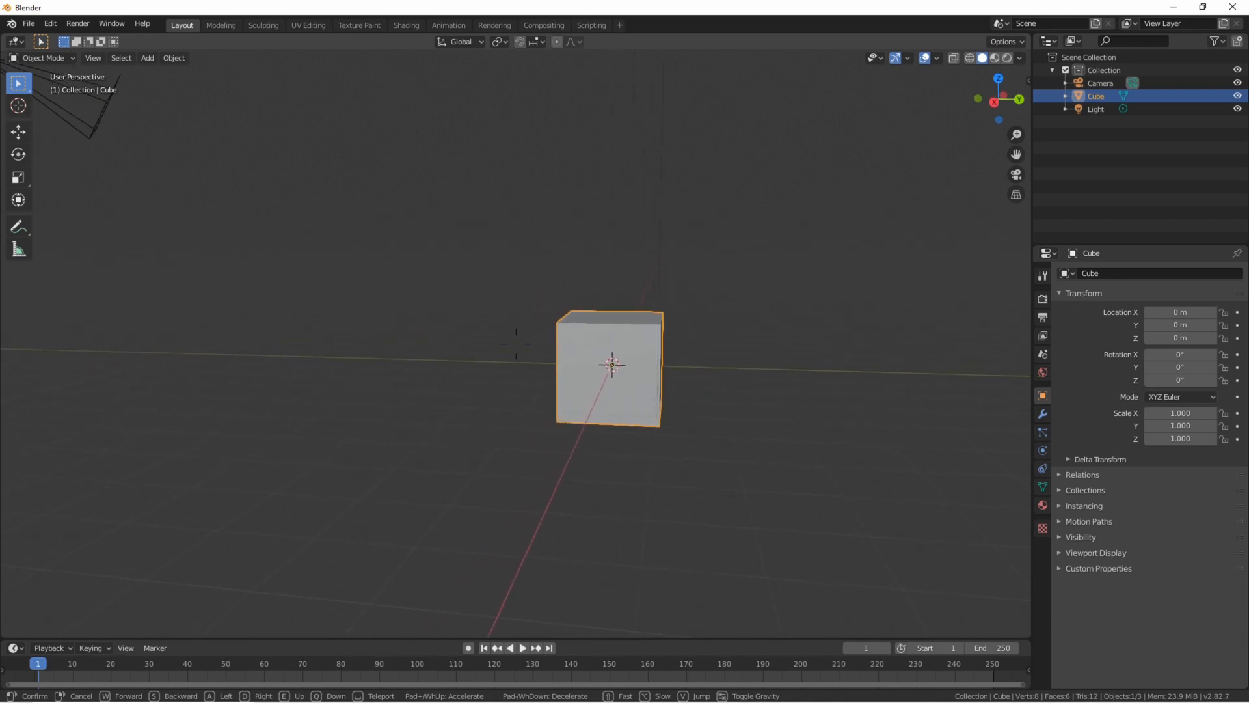
{"action": "key", "text": "w"}
{"action": "key", "text": "a"}
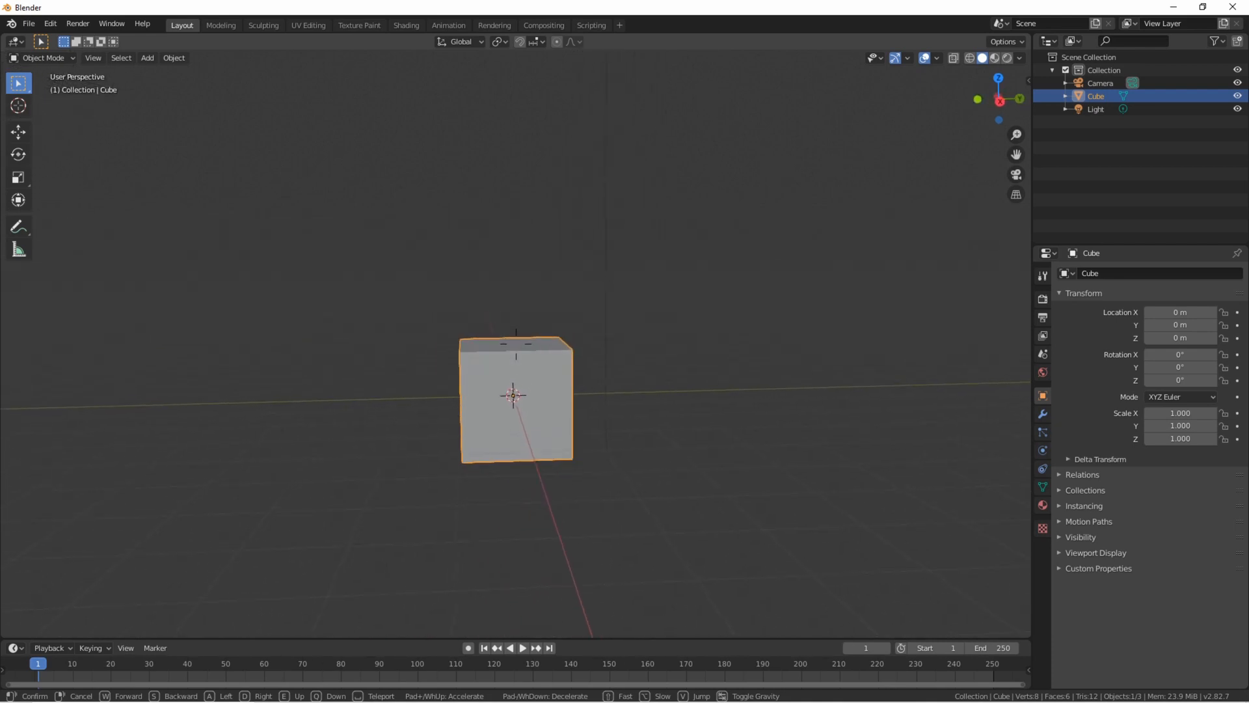
{"action": "key", "text": "d"}
{"action": "key", "text": "w"}
{"action": "key", "text": "a"}
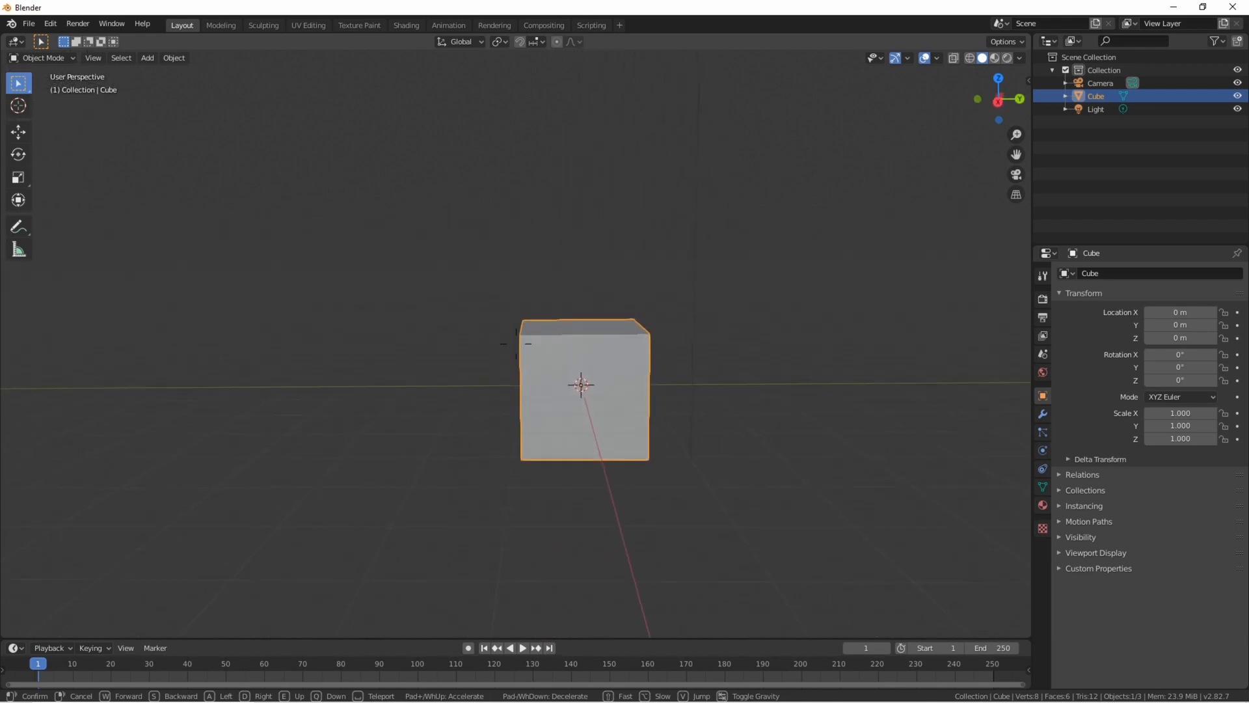
{"action": "key", "text": "q"}
{"action": "key", "text": "a"}
{"action": "key", "text": "s"}
{"action": "key", "text": "a"}
{"action": "key", "text": "d"}
{"action": "key", "text": "s"}
{"action": "key", "text": "e"}
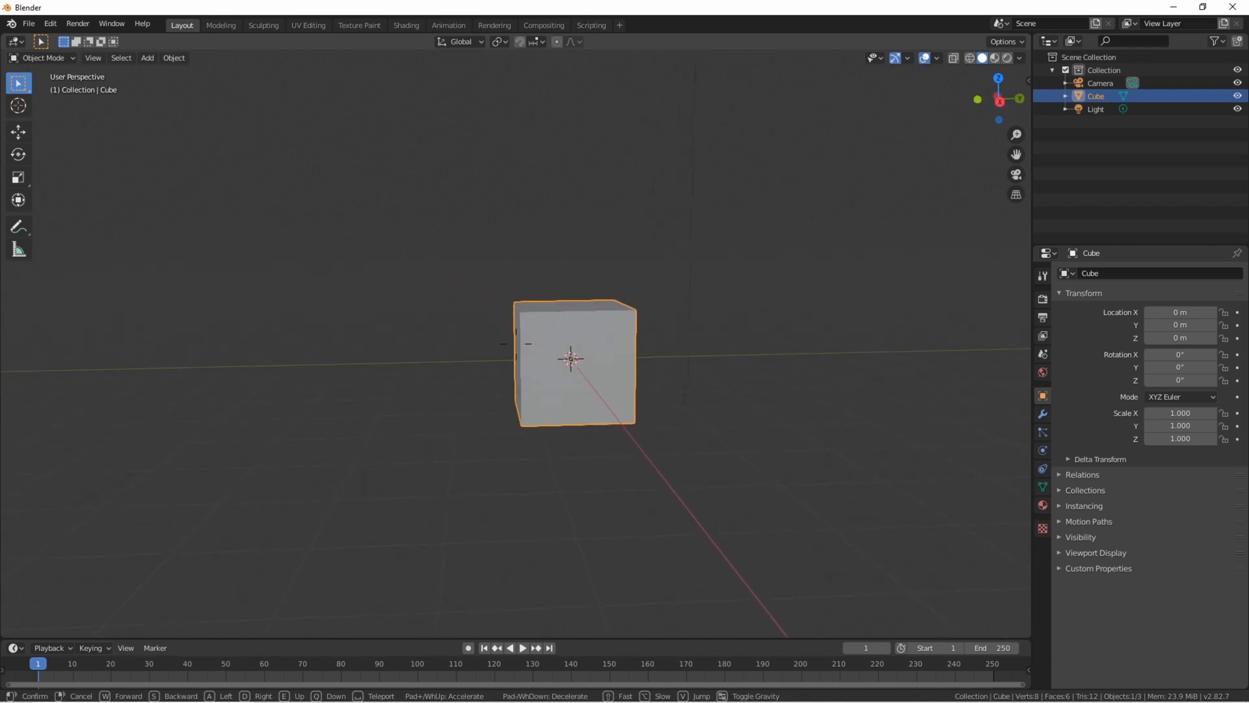
{"action": "key", "text": "q"}
{"action": "key", "text": "e"}
{"action": "key", "text": "d"}
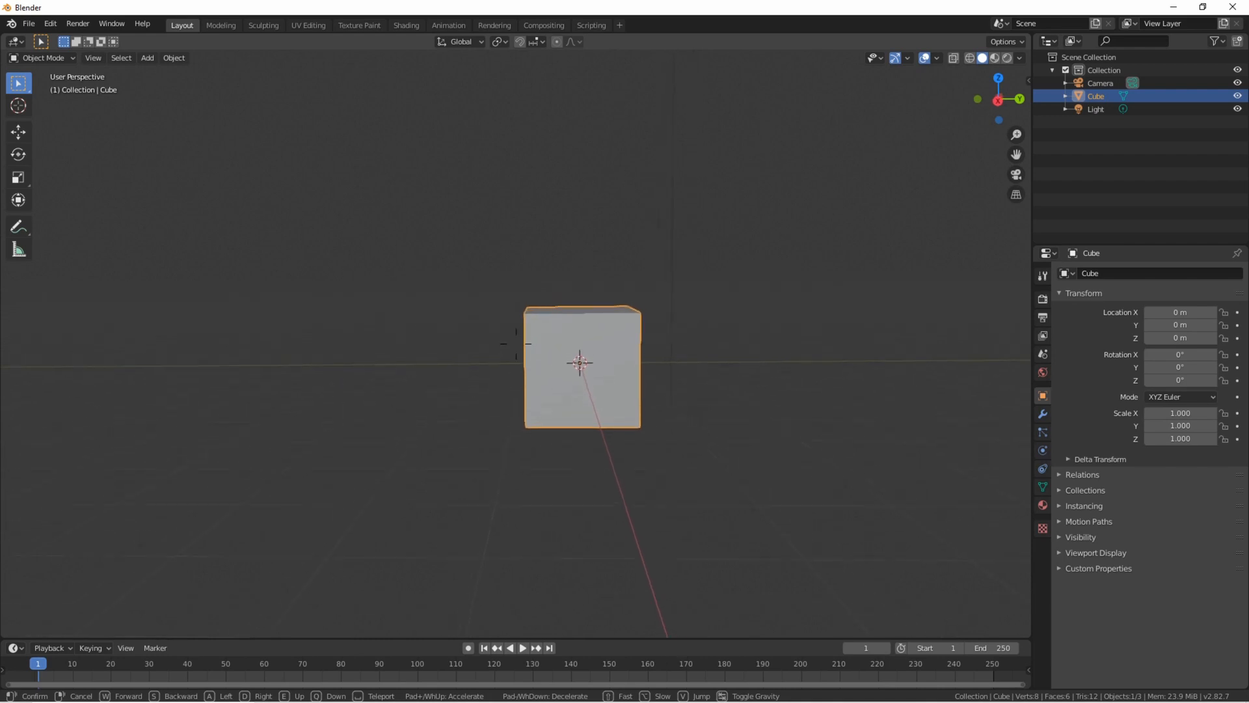
{"action": "key", "text": "e"}
{"action": "key", "text": "a"}
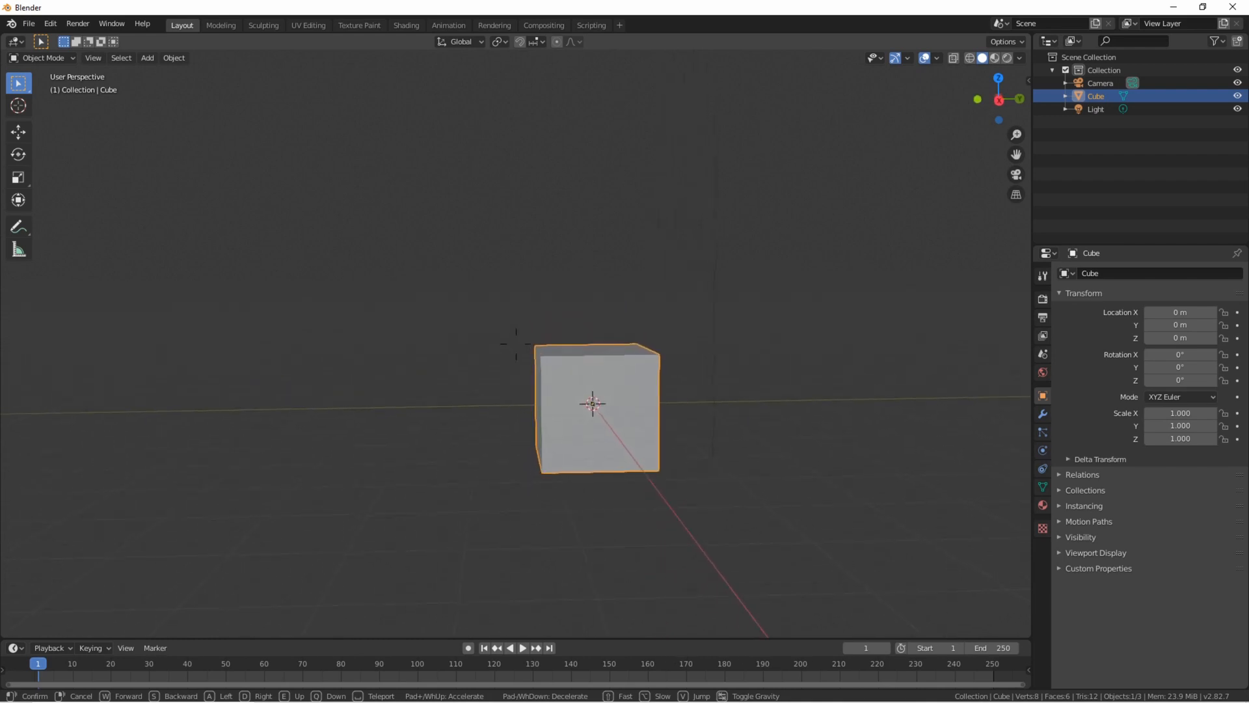
{"action": "left_click", "coordinate": [516, 344]}
Delete the default cube from the scene.
{"action": "key", "text": "x"}
{"action": "key", "text": "x"}
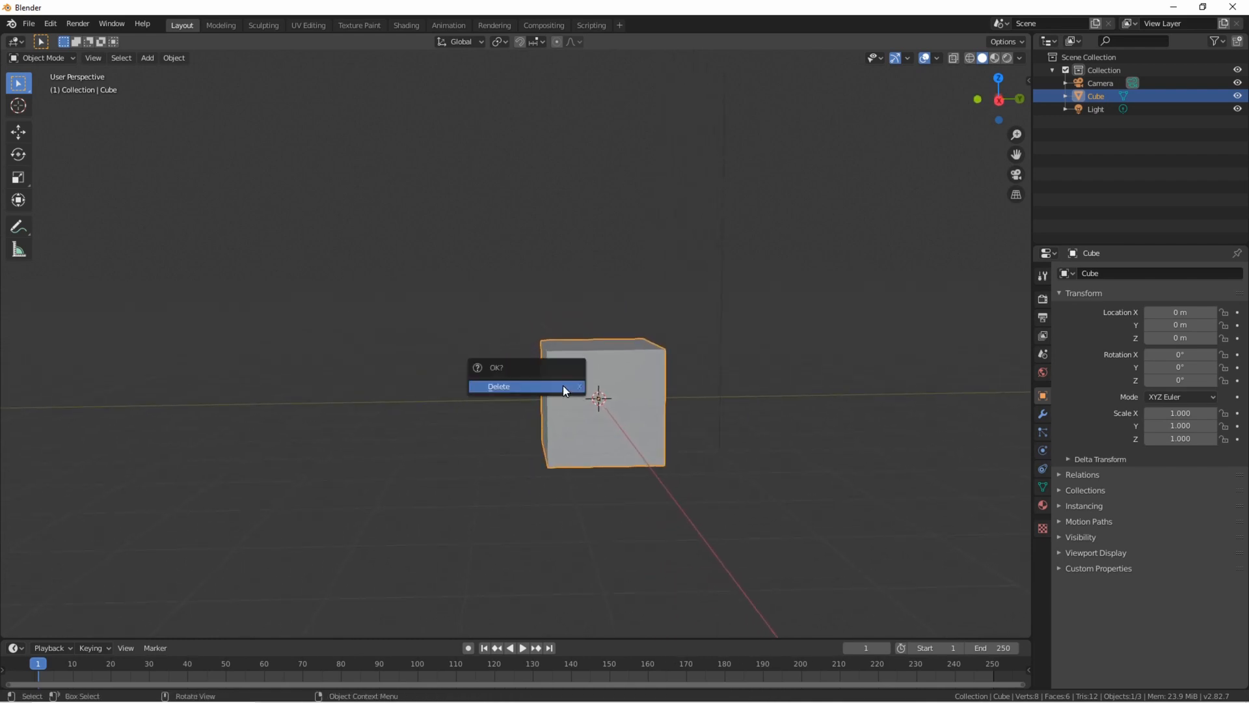
{"action": "left_click", "coordinate": [564, 385]}
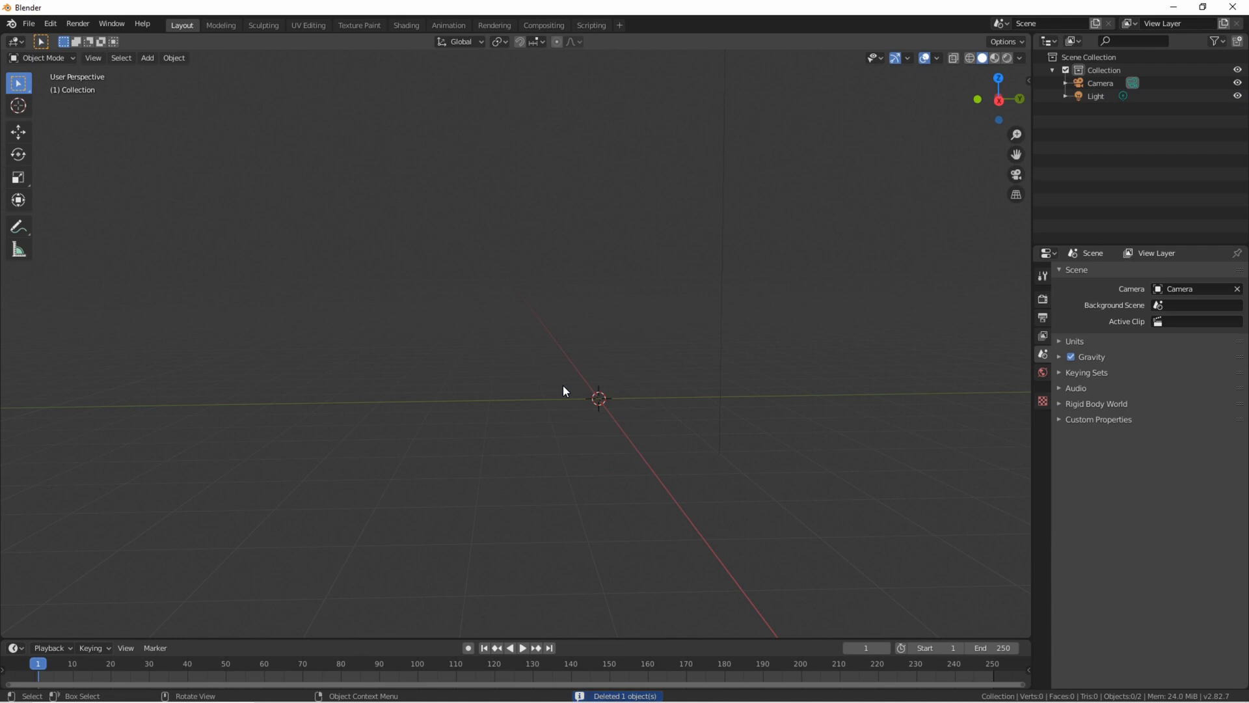
Add a torus mesh at the scene origin.
{"action": "key", "text": "shift+a"}
{"action": "mouse_move", "coordinate": [564, 385]}
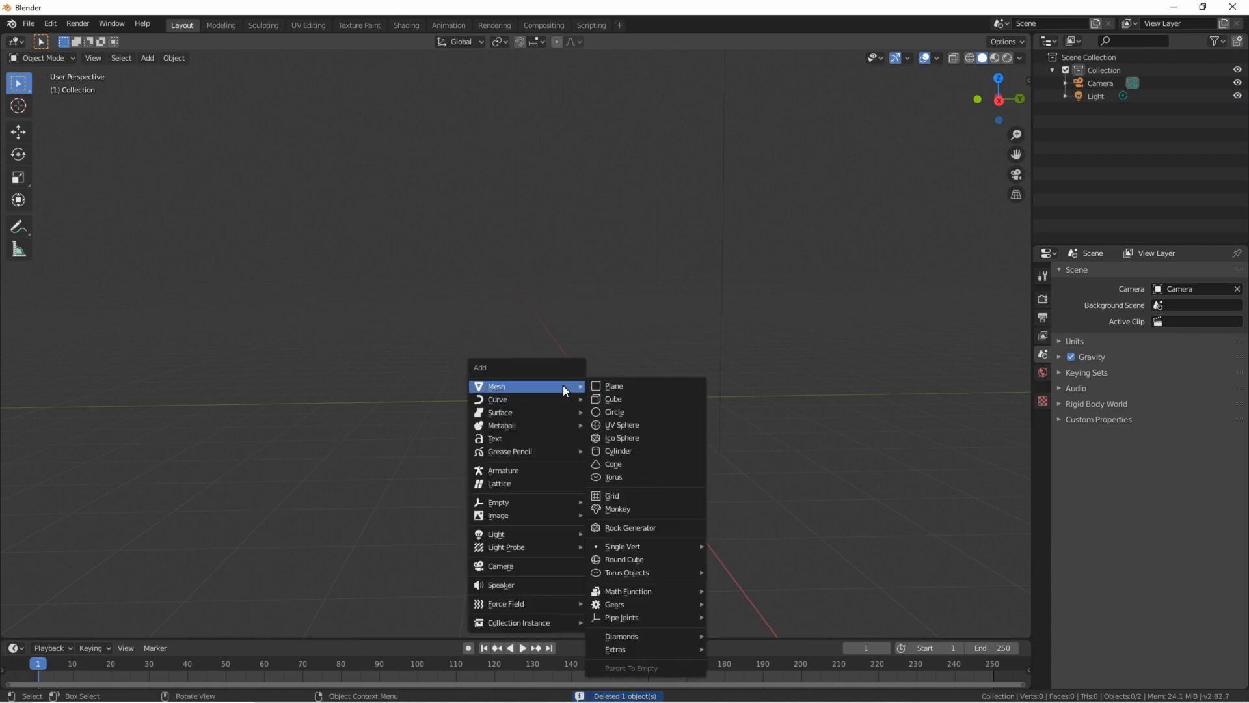
{"action": "left_click", "coordinate": [661, 475]}
Apply smooth shading to the torus.
{"action": "key", "text": "shift+grave"}
{"action": "key", "text": "w"}
{"action": "key", "text": "e"}
{"action": "key", "text": "d"}
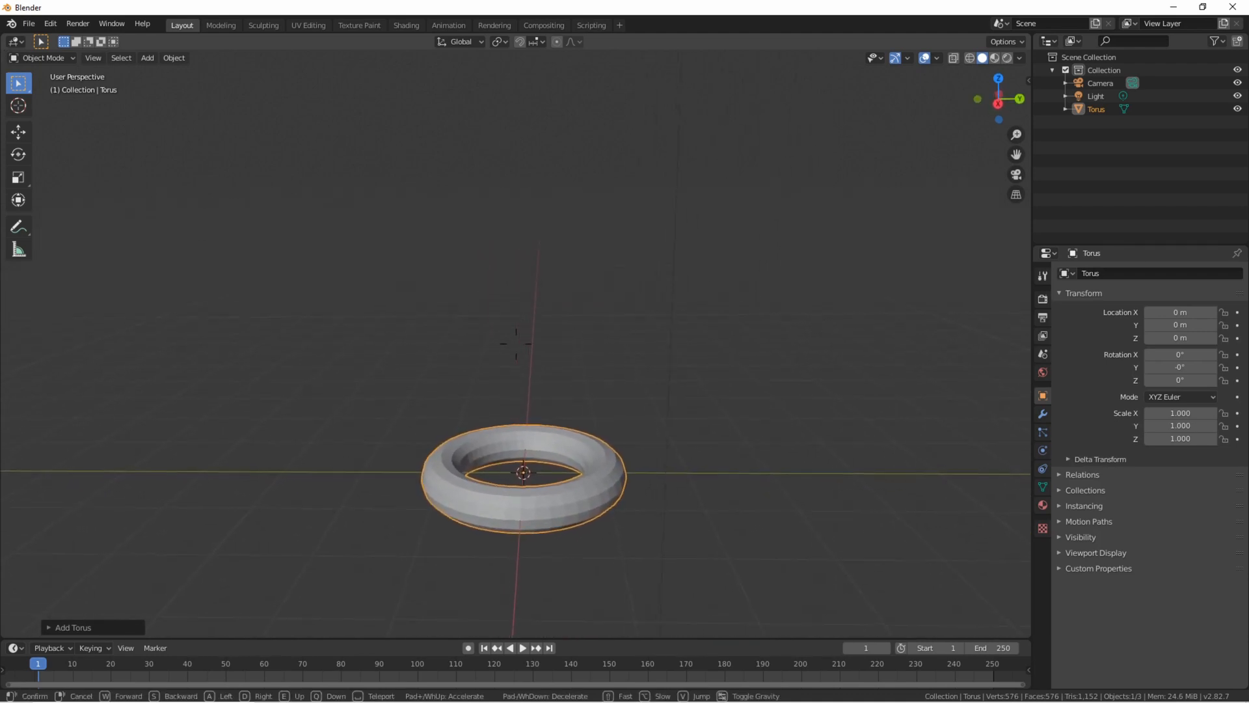
{"action": "left_click", "coordinate": [524, 425]}
{"action": "right_click", "coordinate": [529, 447]}
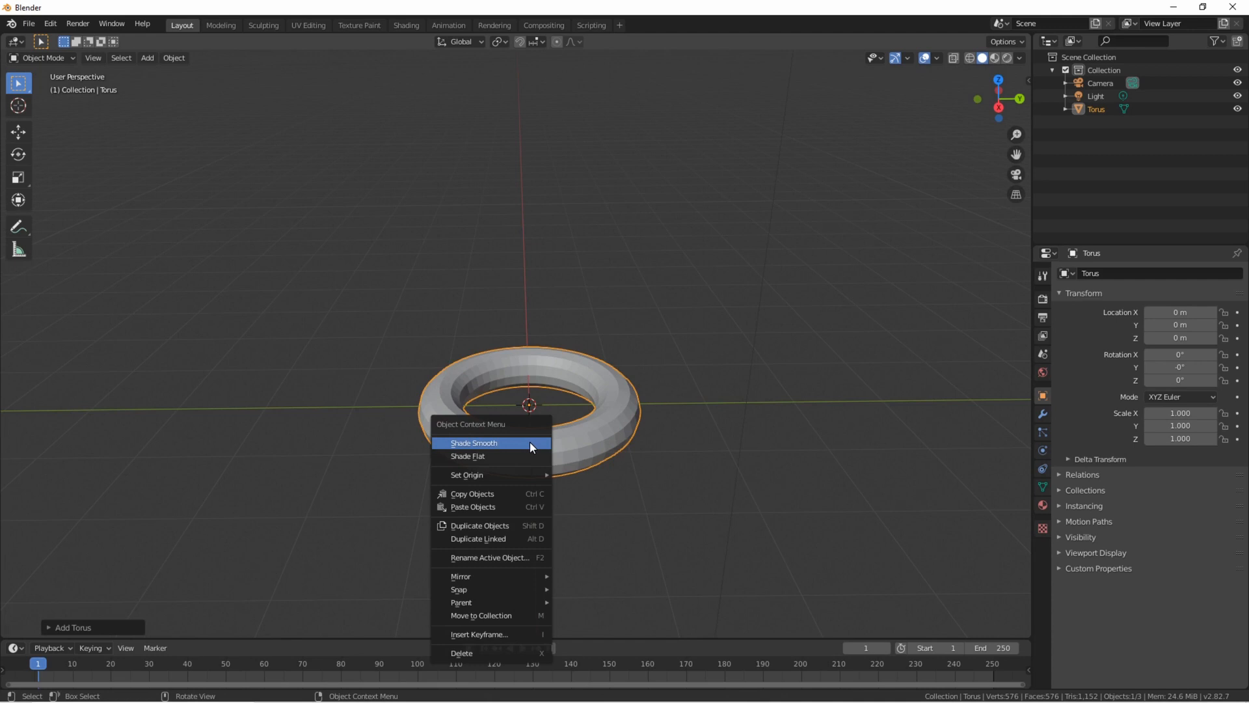
{"action": "left_click", "coordinate": [532, 447]}
{"action": "key", "text": "shift+grave"}
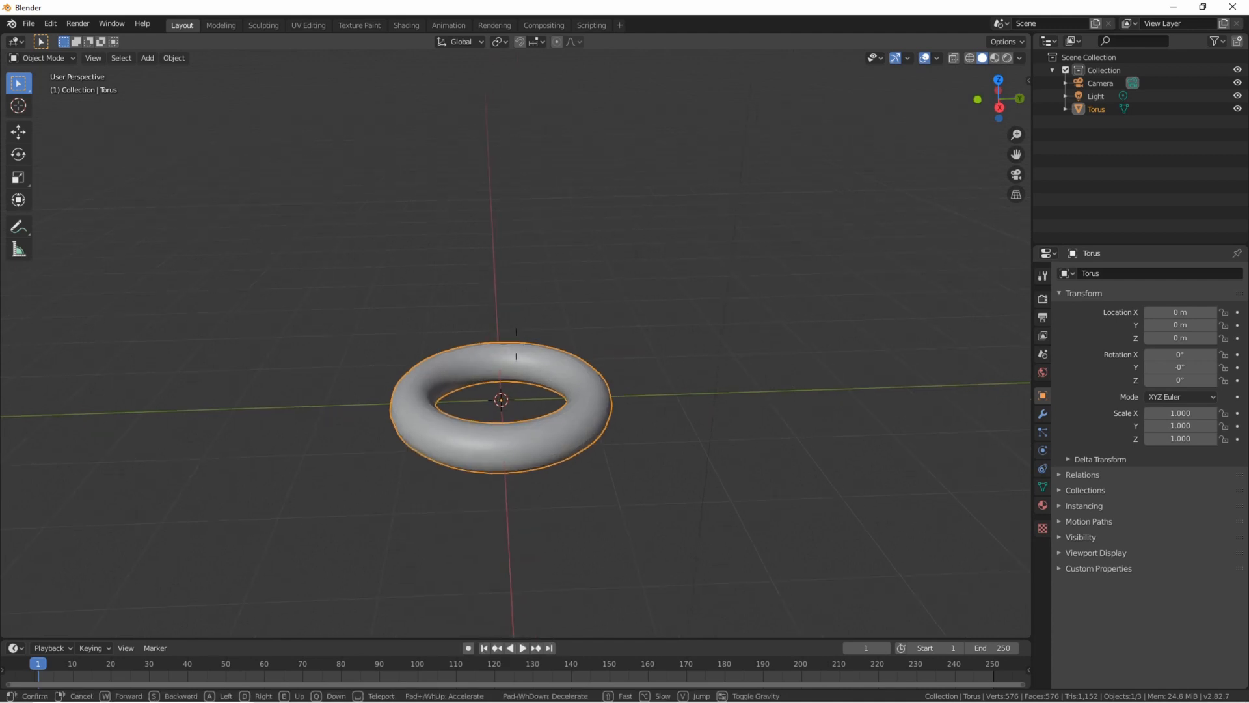
{"action": "key", "text": "w"}
{"action": "key", "text": "s"}
{"action": "key", "text": "a"}
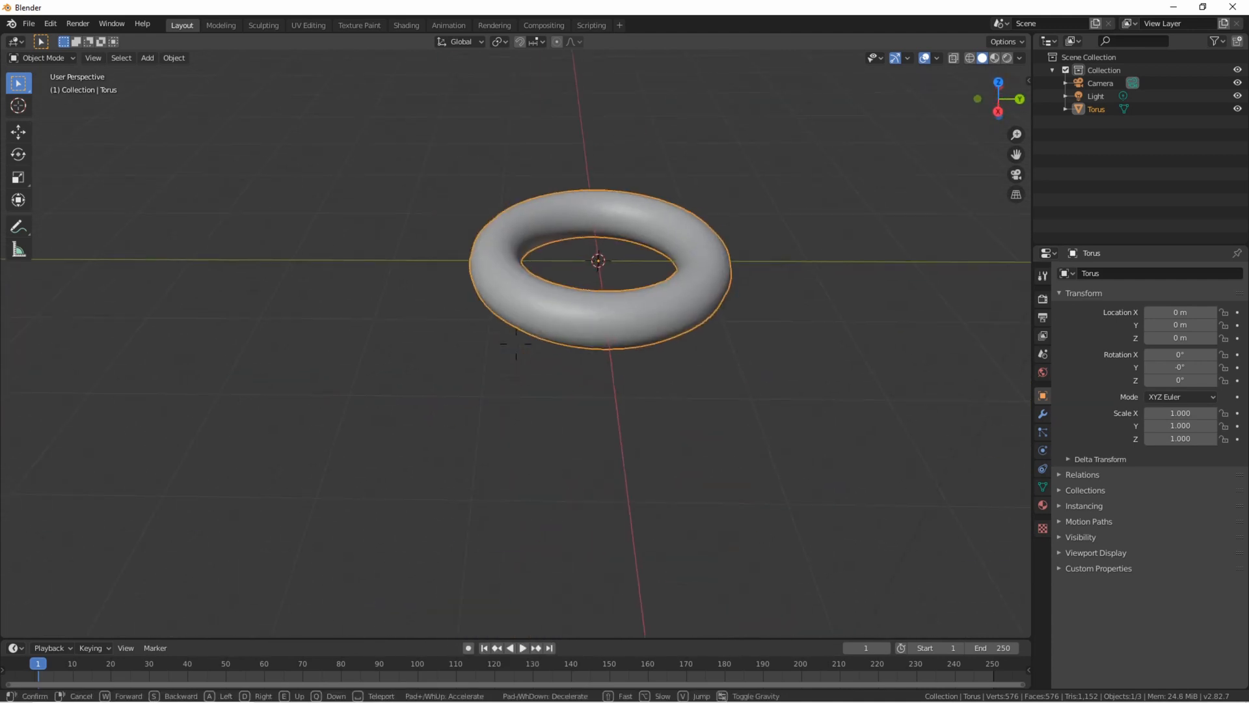
{"action": "key", "text": "d"}
{"action": "key", "text": "w"}
{"action": "key", "text": "s"}
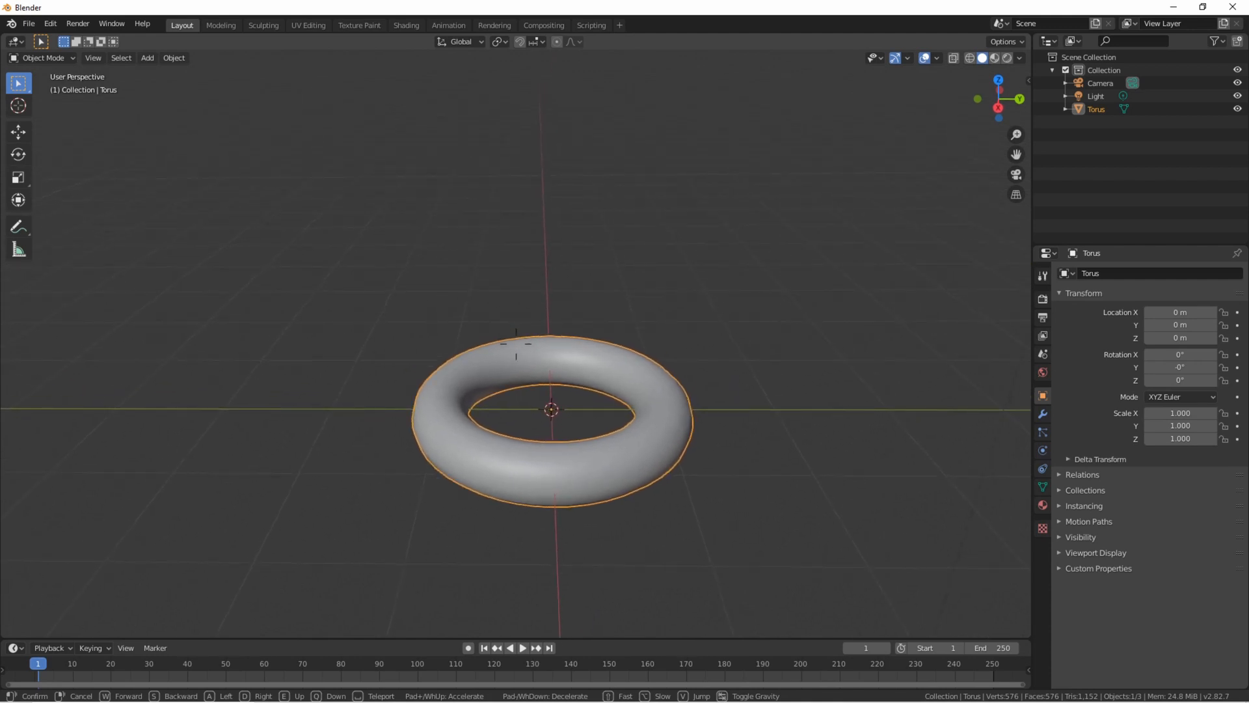
{"action": "left_click", "coordinate": [516, 344]}
{"action": "type", "text": "sz"}
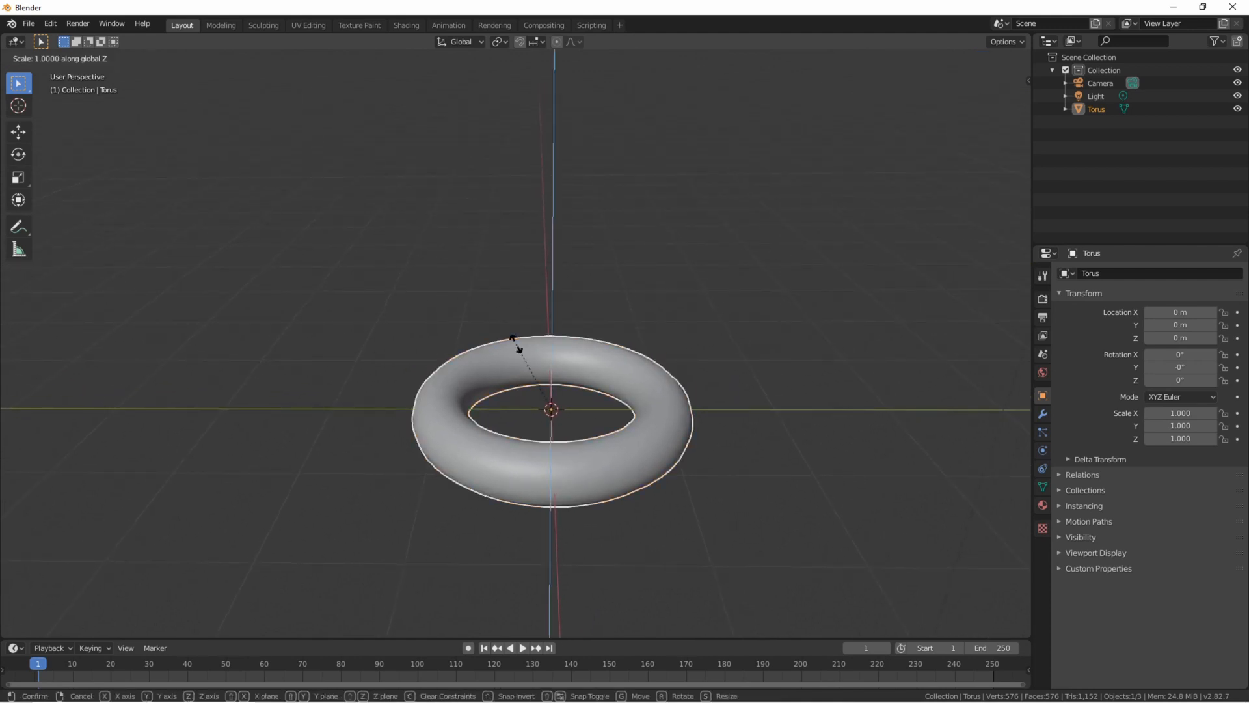
{"action": "type", "text": "1.5"}
{"action": "key", "text": "Escape"}
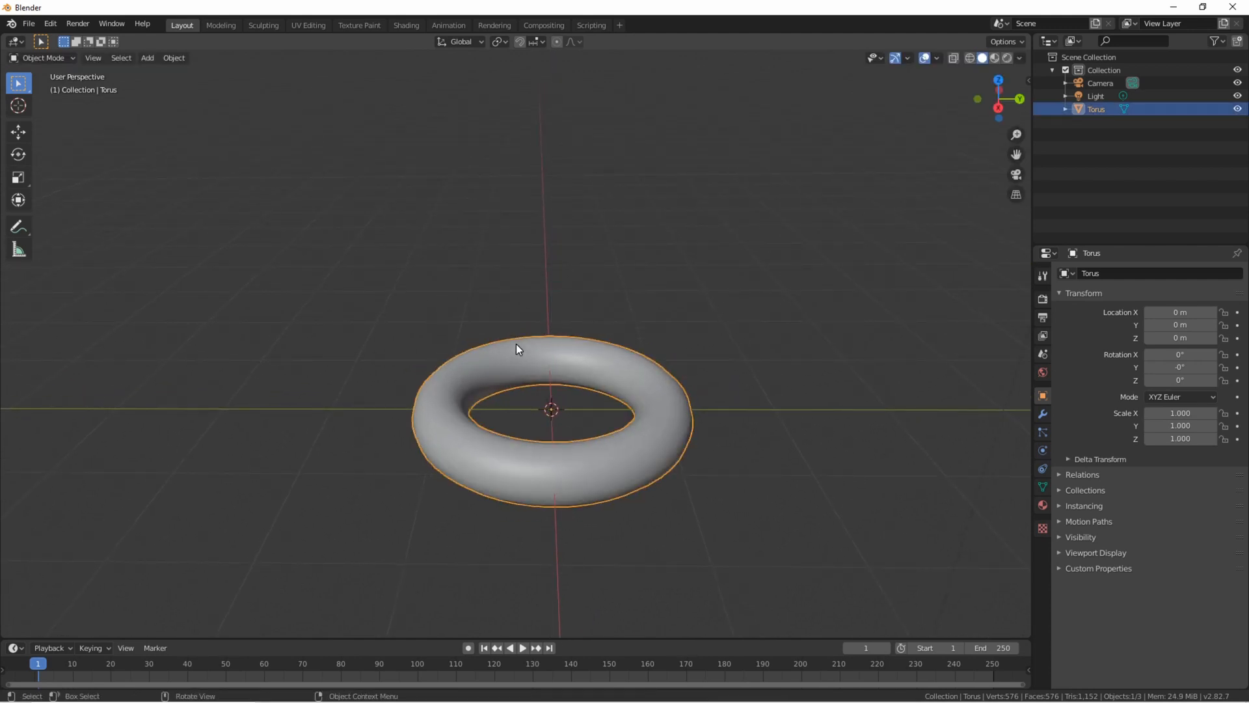
Scale the torus by 1.5 along the Y axis to make an elongated chain link.
{"action": "key", "text": "s"}
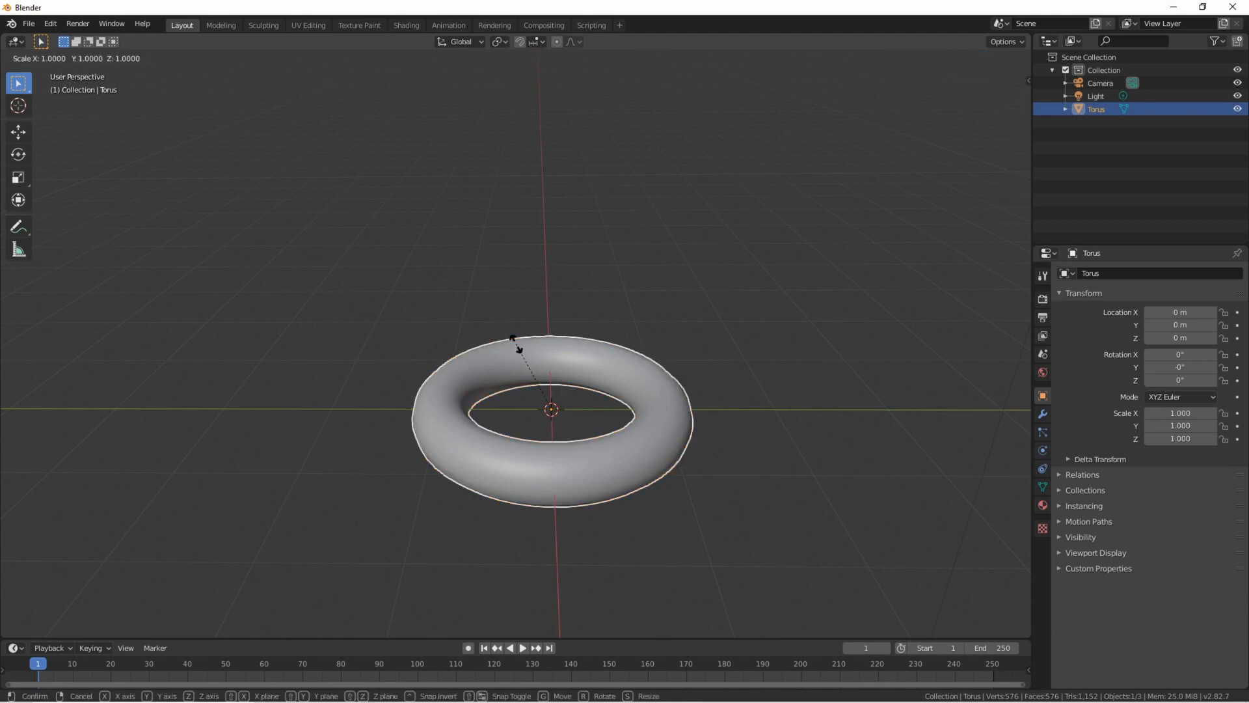
{"action": "type", "text": "y1.5"}
{"action": "key", "text": "Return"}
Rotate the elongated torus 90° about the X axis so that it stands upright.
{"action": "key", "text": "shift+grave"}
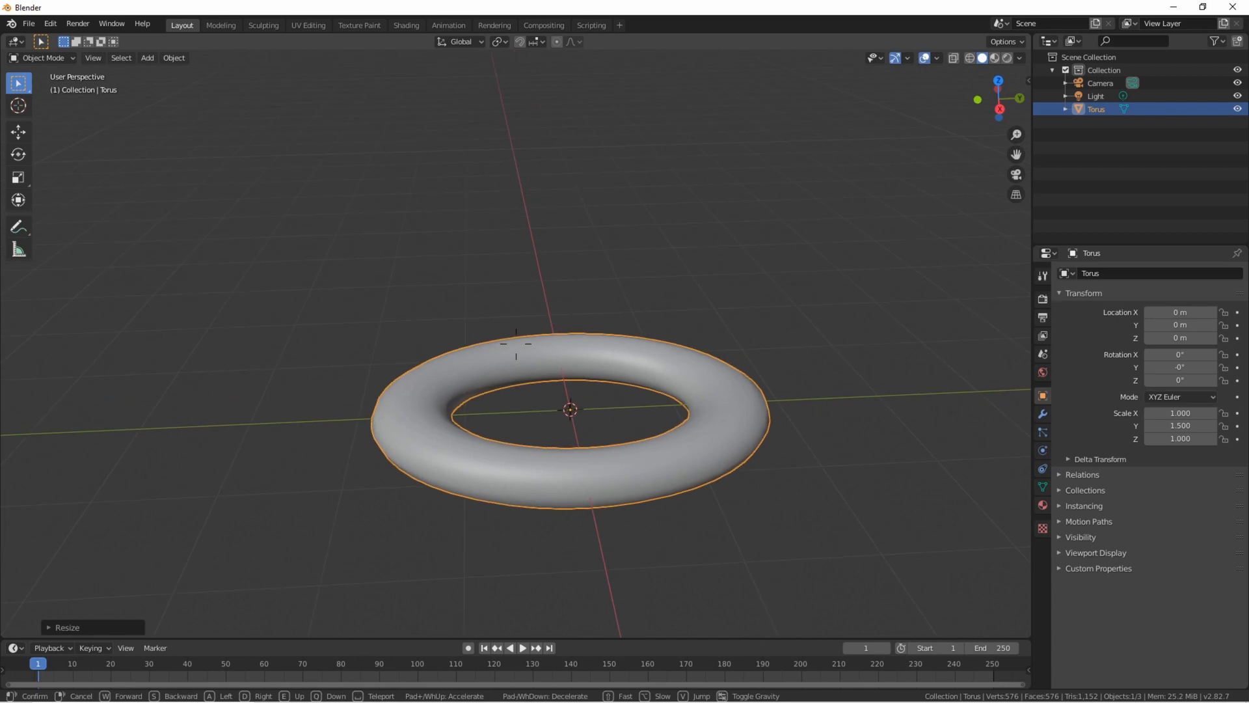
{"action": "key", "text": "s"}
{"action": "key", "text": "w"}
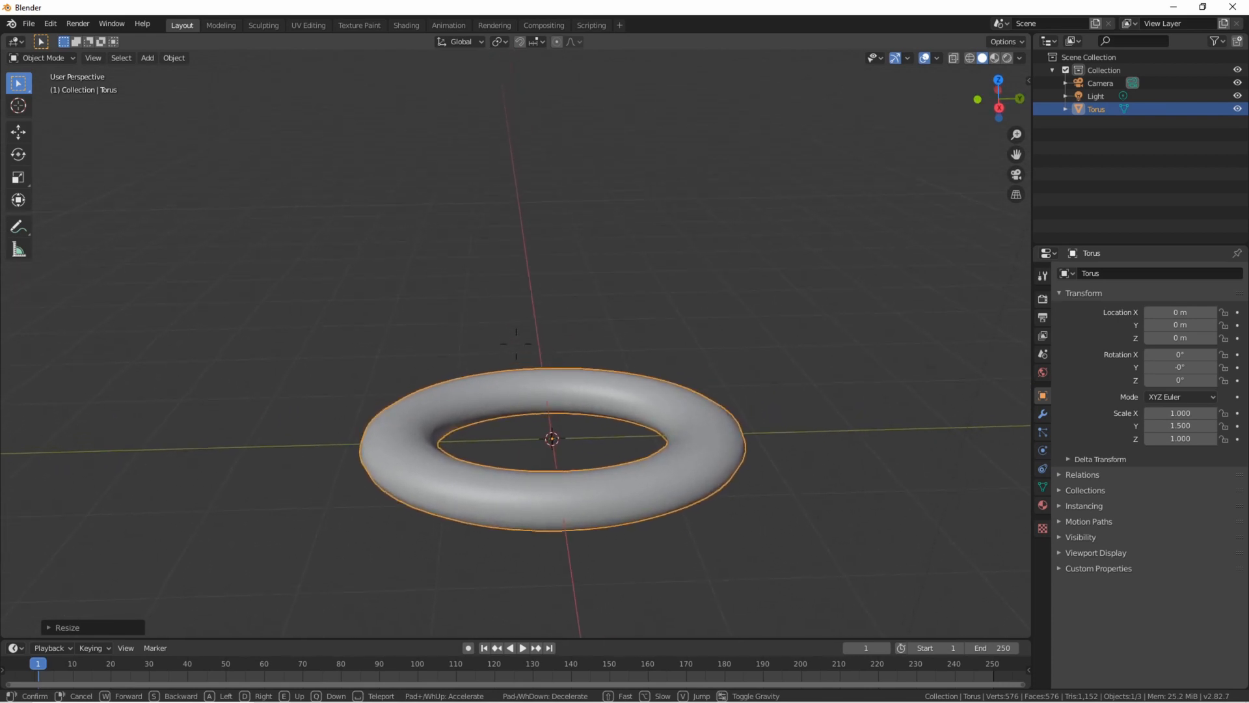
{"action": "key", "text": "s"}
{"action": "left_click", "coordinate": [516, 349]}
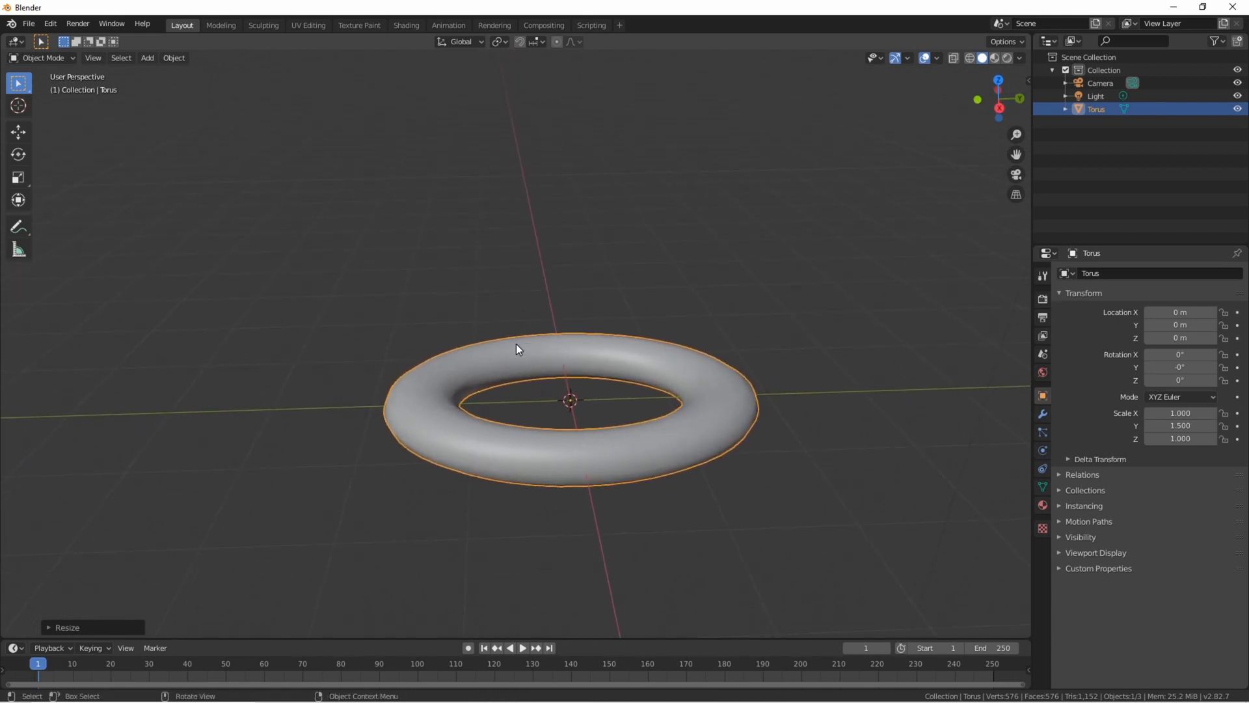
{"action": "type", "text": "rx90"}
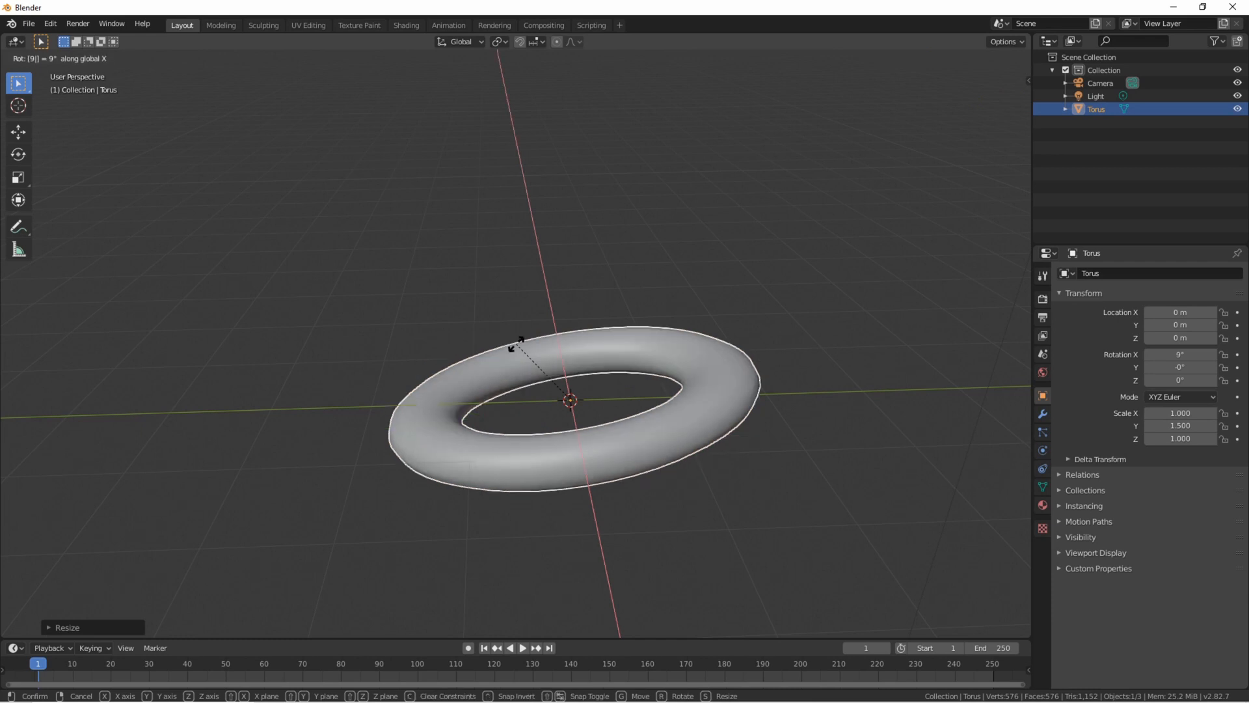
{"action": "key", "text": "Return"}
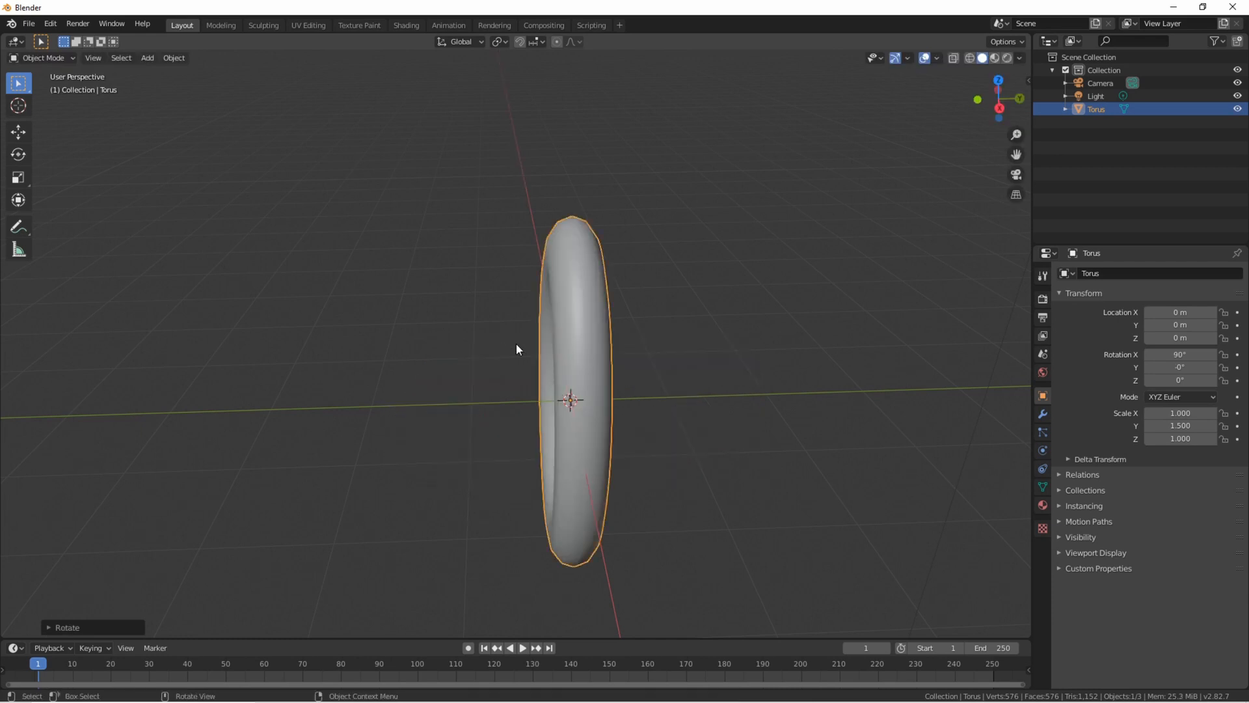
Duplicate the upright link about 2.22 m upward along Z and rotate the copy 90° about the Z axis.
{"action": "key", "text": "shift+grave"}
{"action": "key", "text": "s"}
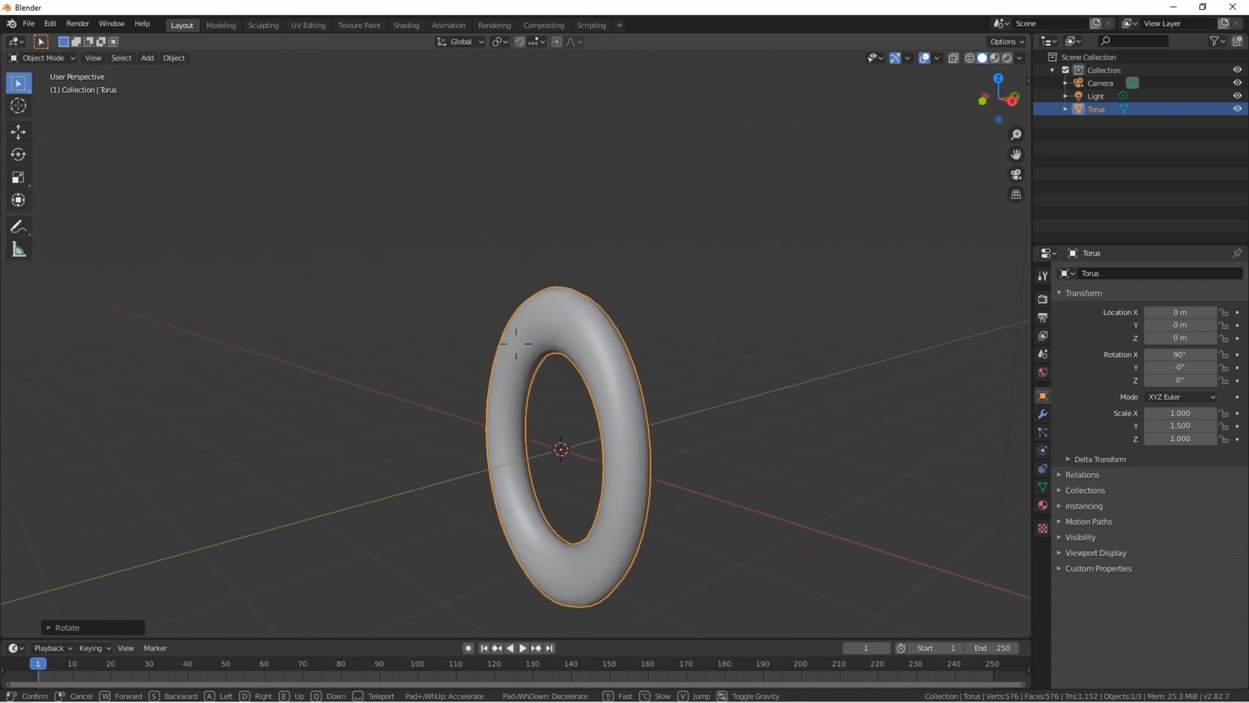
{"action": "key", "text": "w"}
{"action": "left_click", "coordinate": [516, 343]}
{"action": "key", "text": "shift+d"}
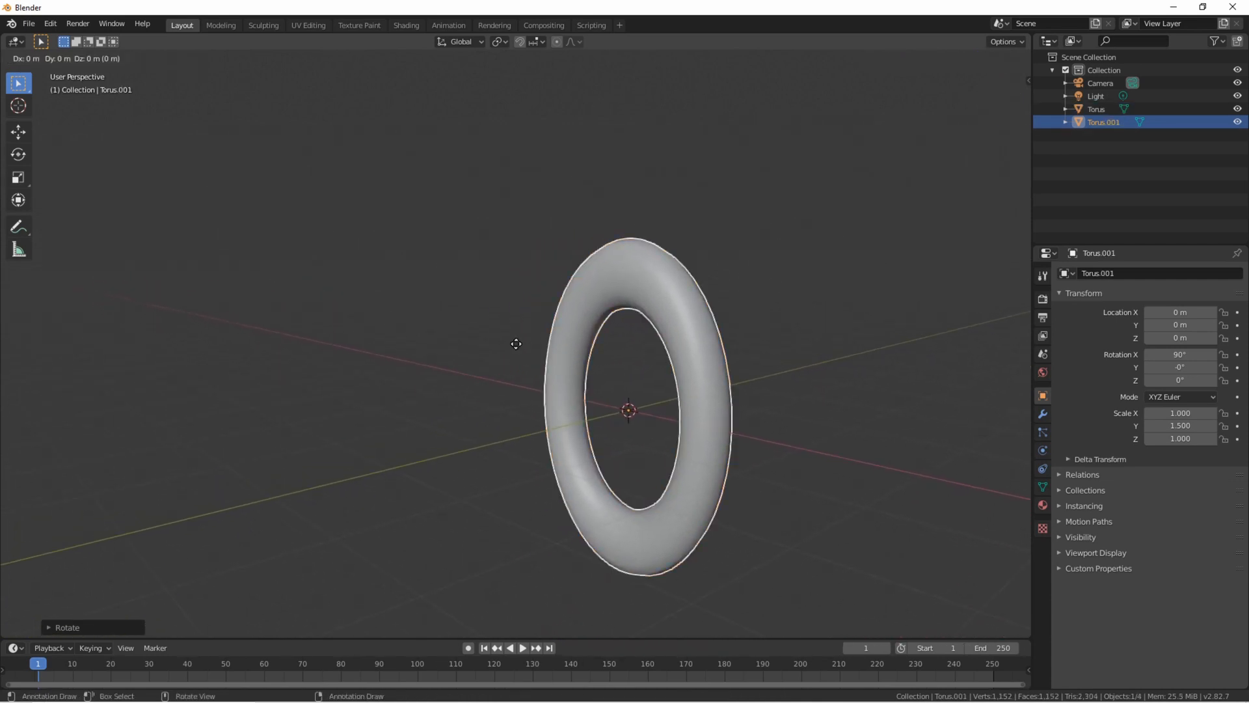
{"action": "key", "text": "z"}
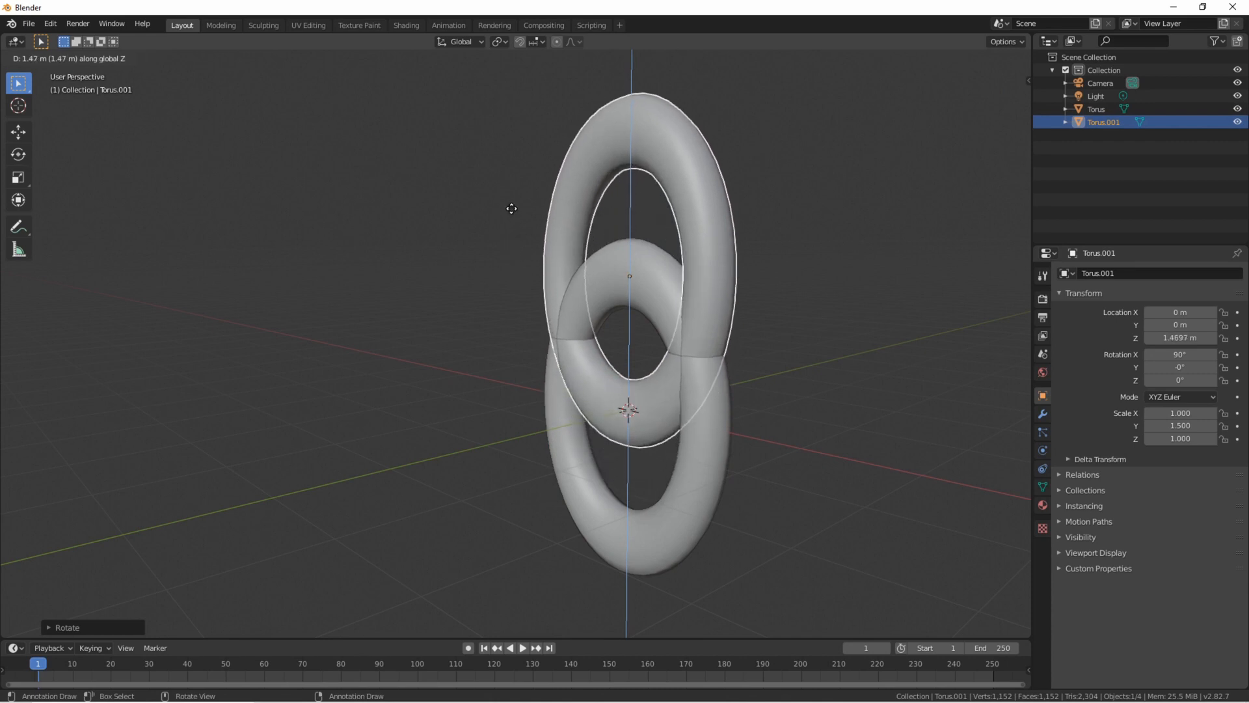
{"action": "left_click", "coordinate": [514, 138]}
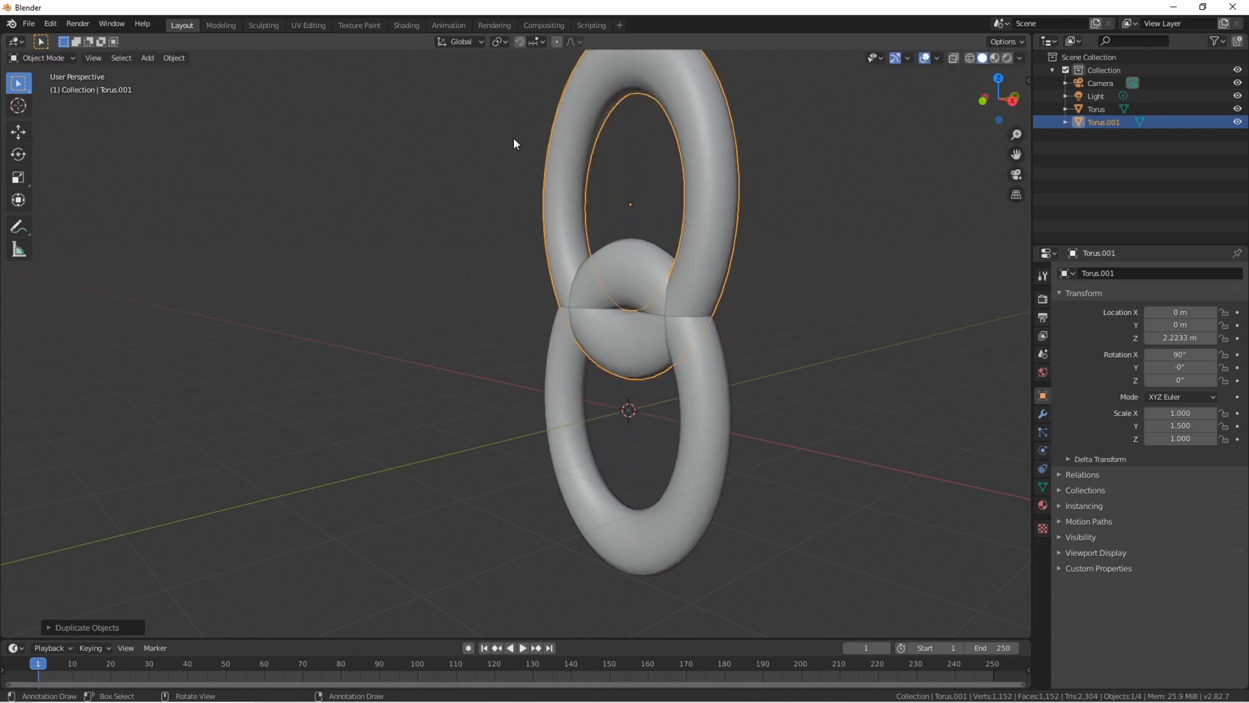
{"action": "type", "text": "rz90"}
{"action": "key", "text": "Return"}
Examine from several sides how the upper link passes through the lower one.
{"action": "key", "text": "shift+grave"}
{"action": "key", "text": "a"}
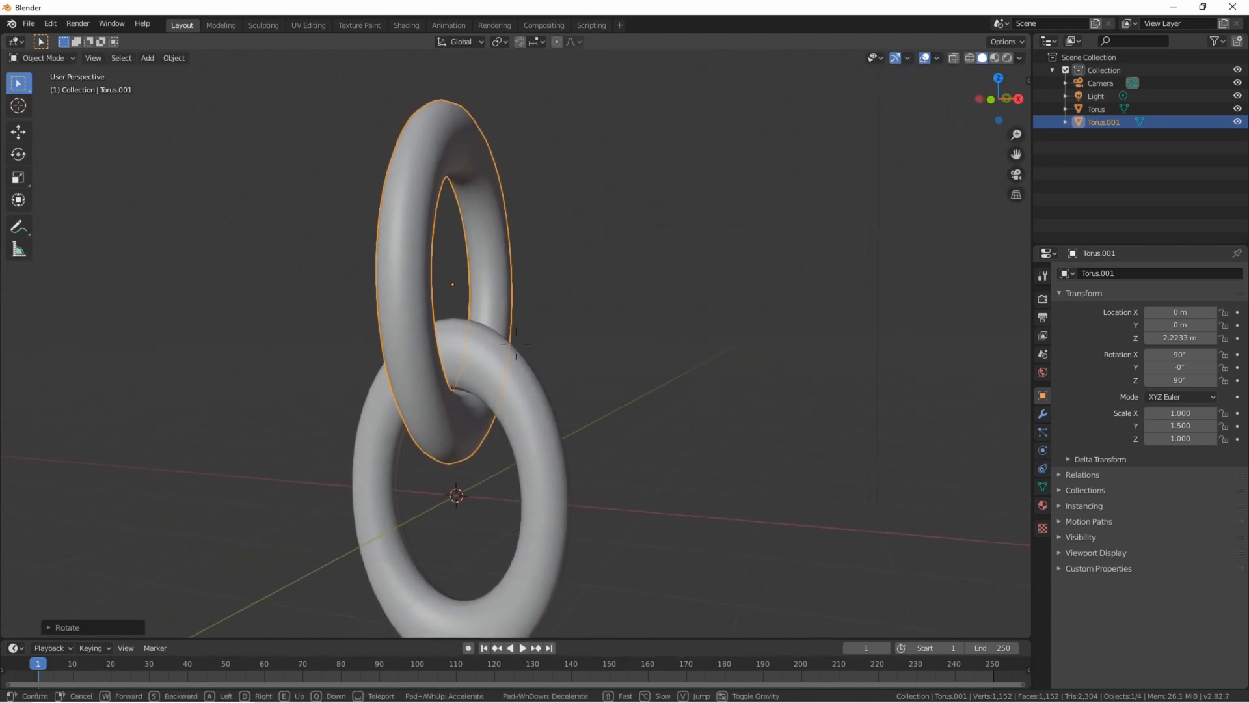
{"action": "key", "text": "a"}
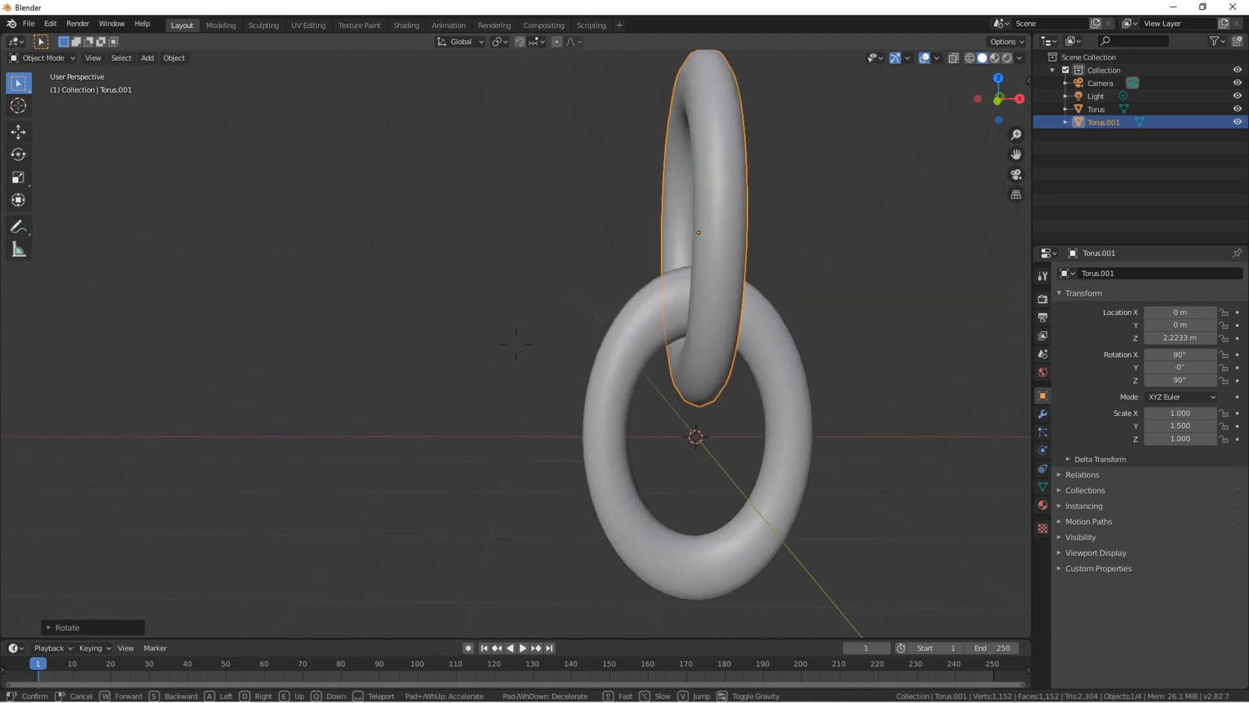
{"action": "key", "text": "w"}
{"action": "key", "text": "a"}
{"action": "key", "text": "s"}
{"action": "key", "text": "a"}
{"action": "key", "text": "a"}
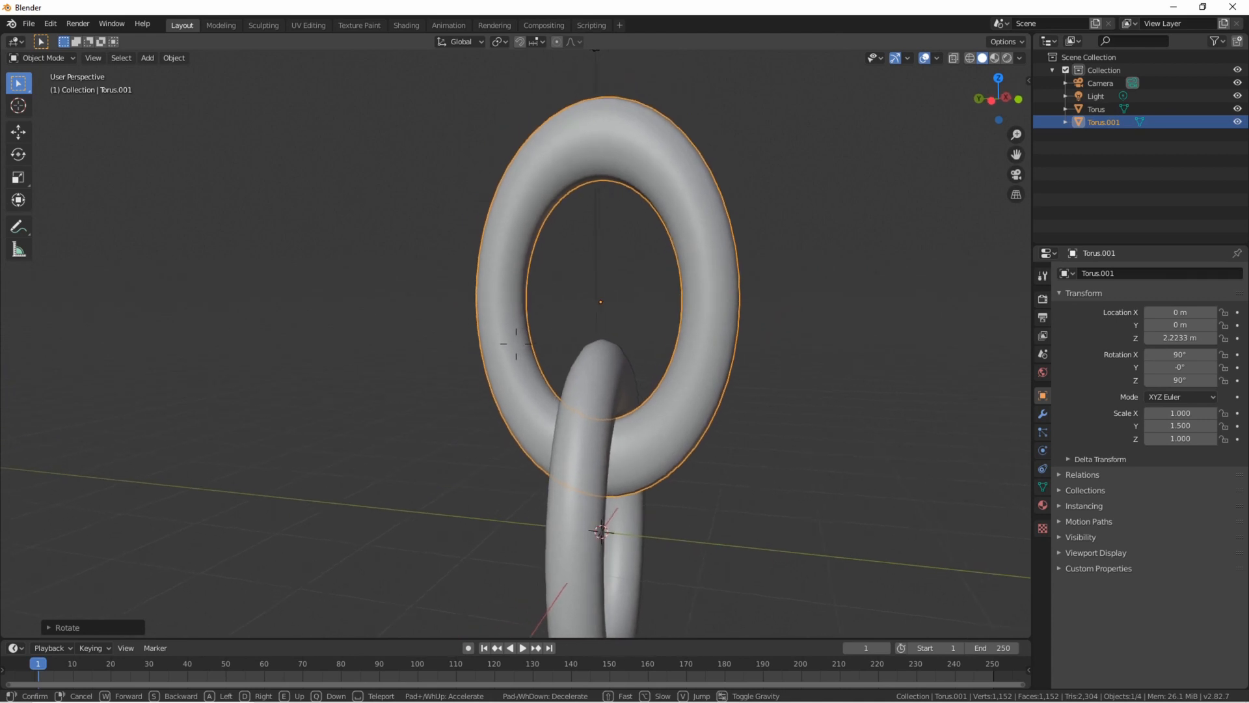
{"action": "key", "text": "a"}
{"action": "key", "text": "d"}
{"action": "key", "text": "s"}
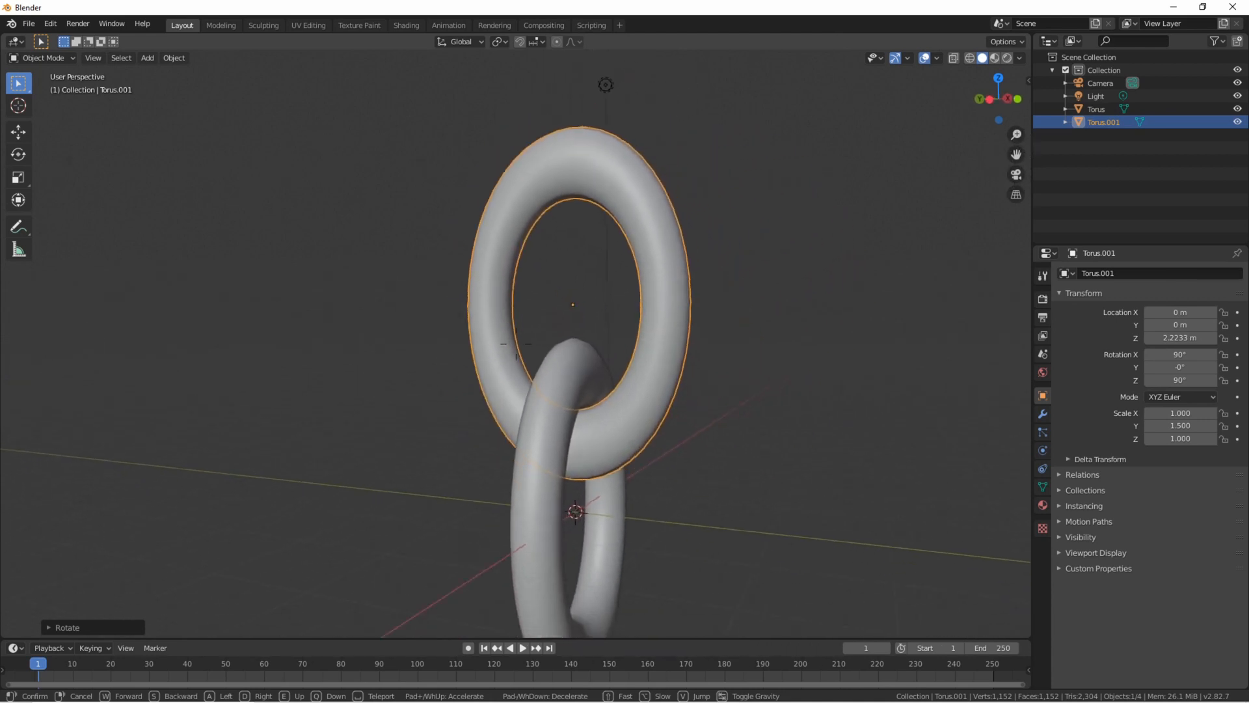
{"action": "key", "text": "s"}
{"action": "key", "text": "q"}
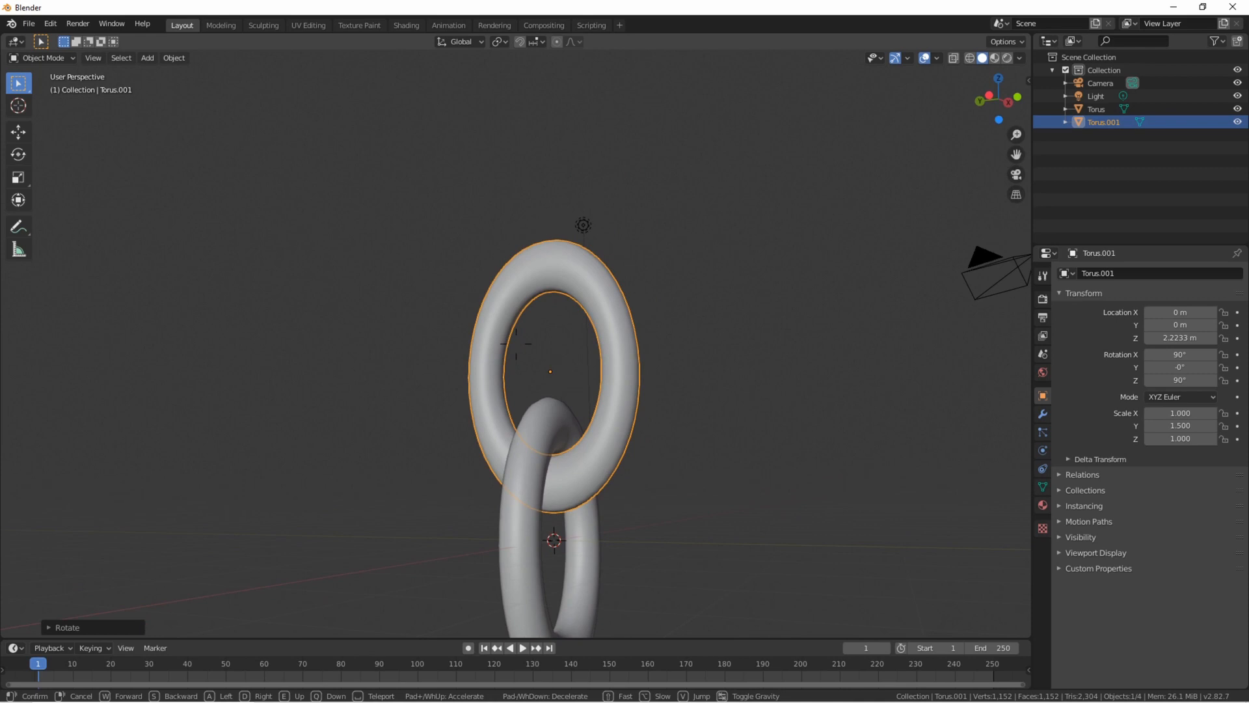
{"action": "left_click", "coordinate": [516, 343]}
{"action": "left_click", "coordinate": [520, 434]}
{"action": "left_click", "coordinate": [574, 455]}
{"action": "left_click", "coordinate": [526, 467]}
{"action": "left_click", "coordinate": [582, 467]}
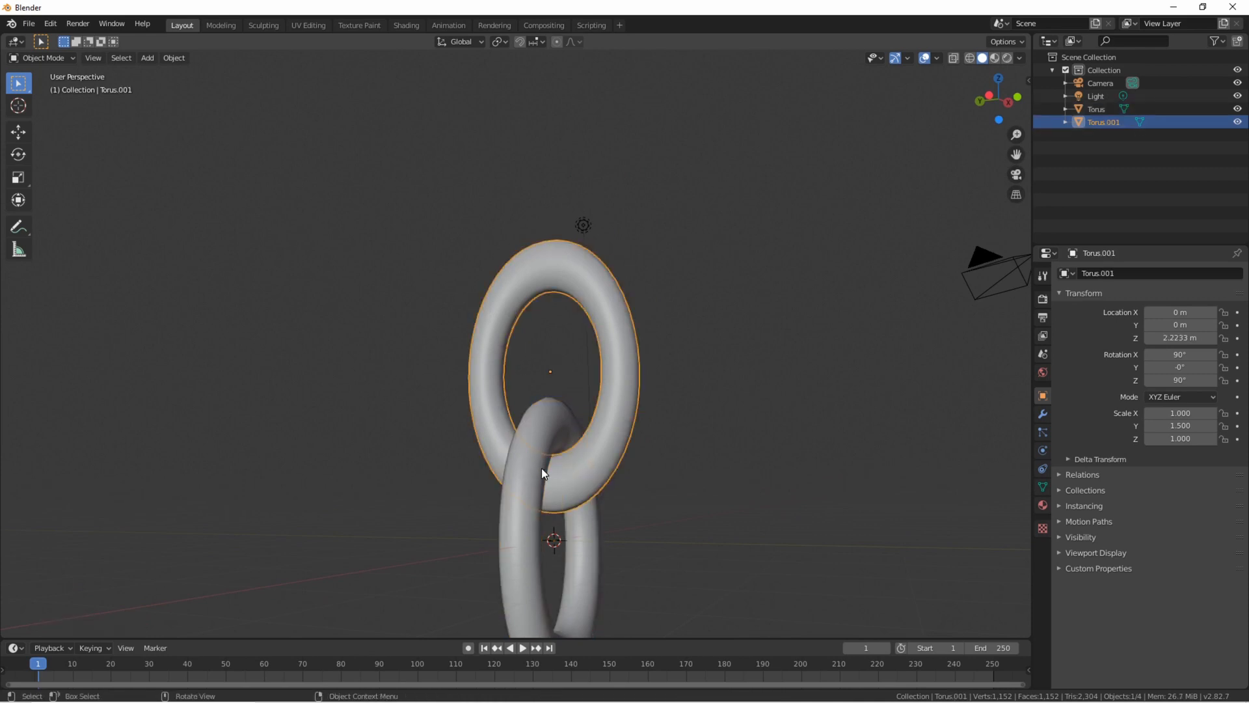
{"action": "left_click", "coordinate": [541, 467]}
{"action": "left_click", "coordinate": [588, 466]}
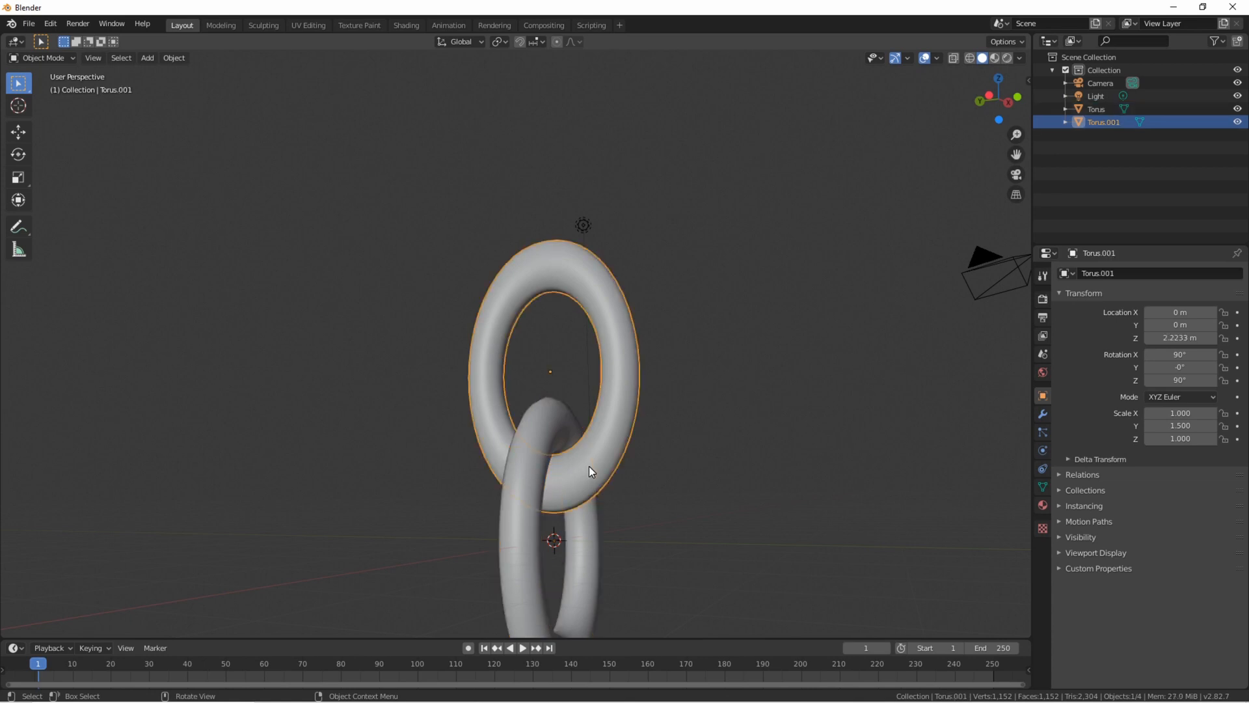
Join the upper and lower chain links into a single object.
{"action": "left_click", "coordinate": [524, 459], "text": "shift"}
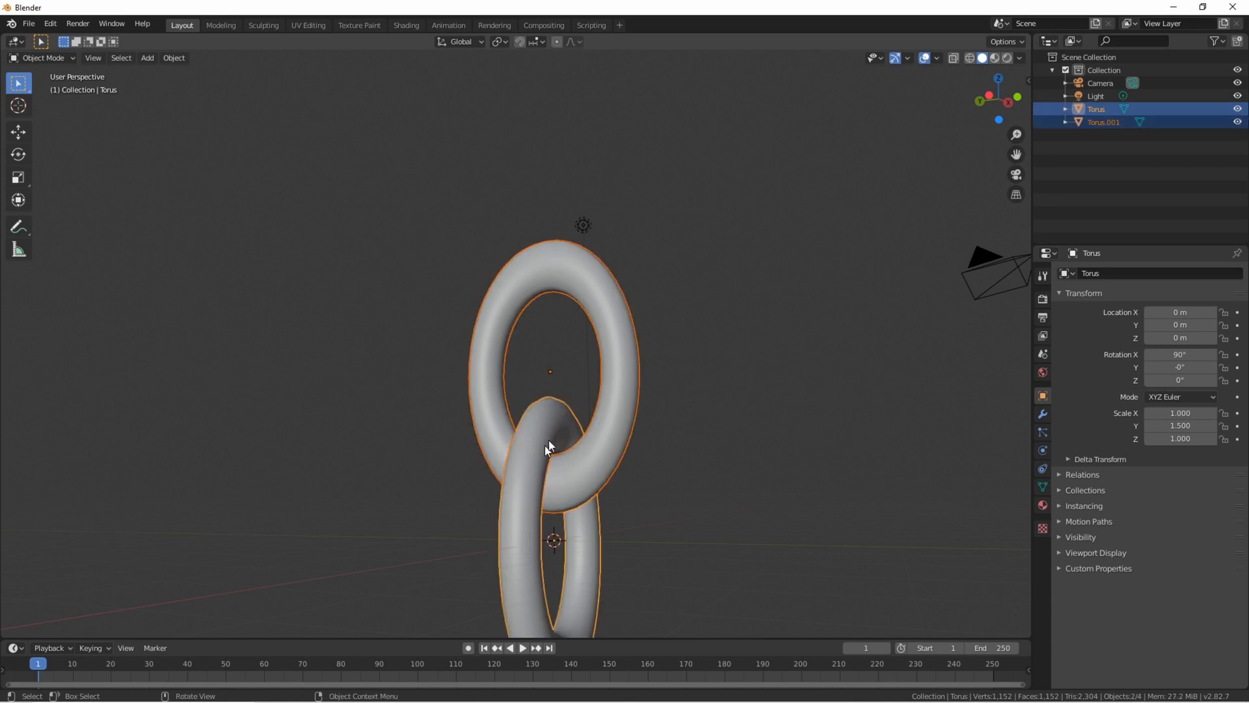
{"action": "key", "text": "ctrl+j"}
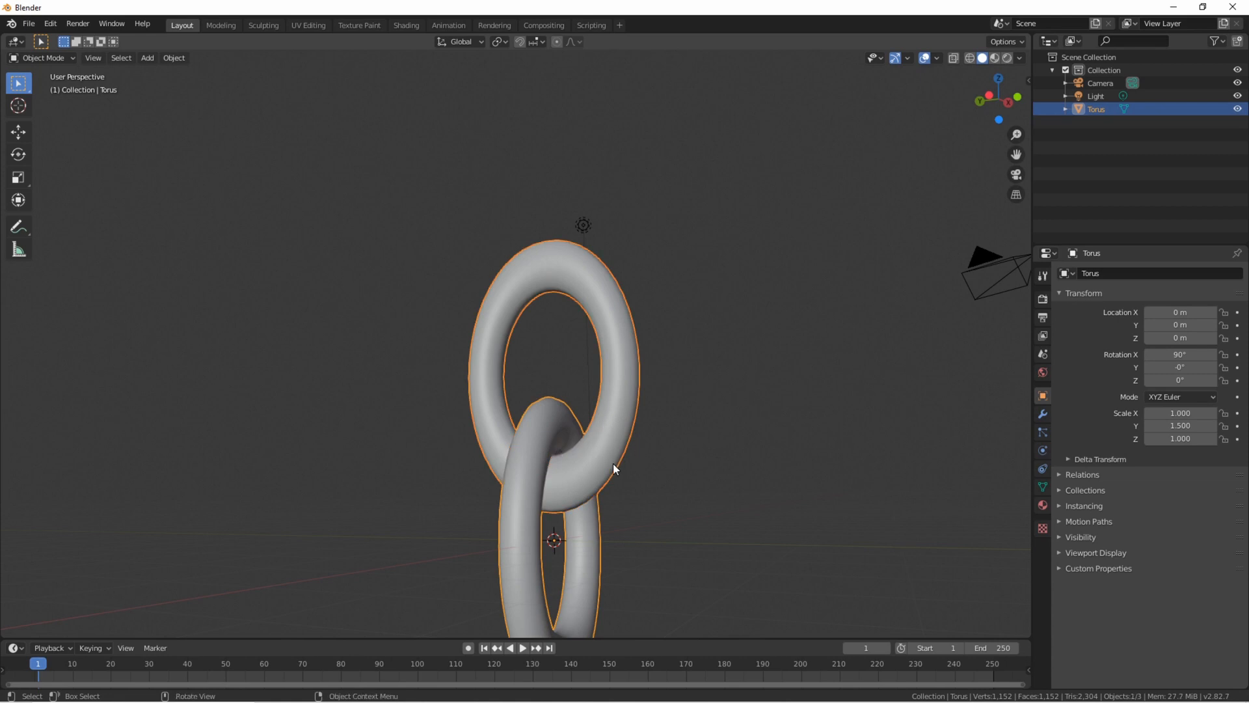
{"action": "key", "text": "Tab"}
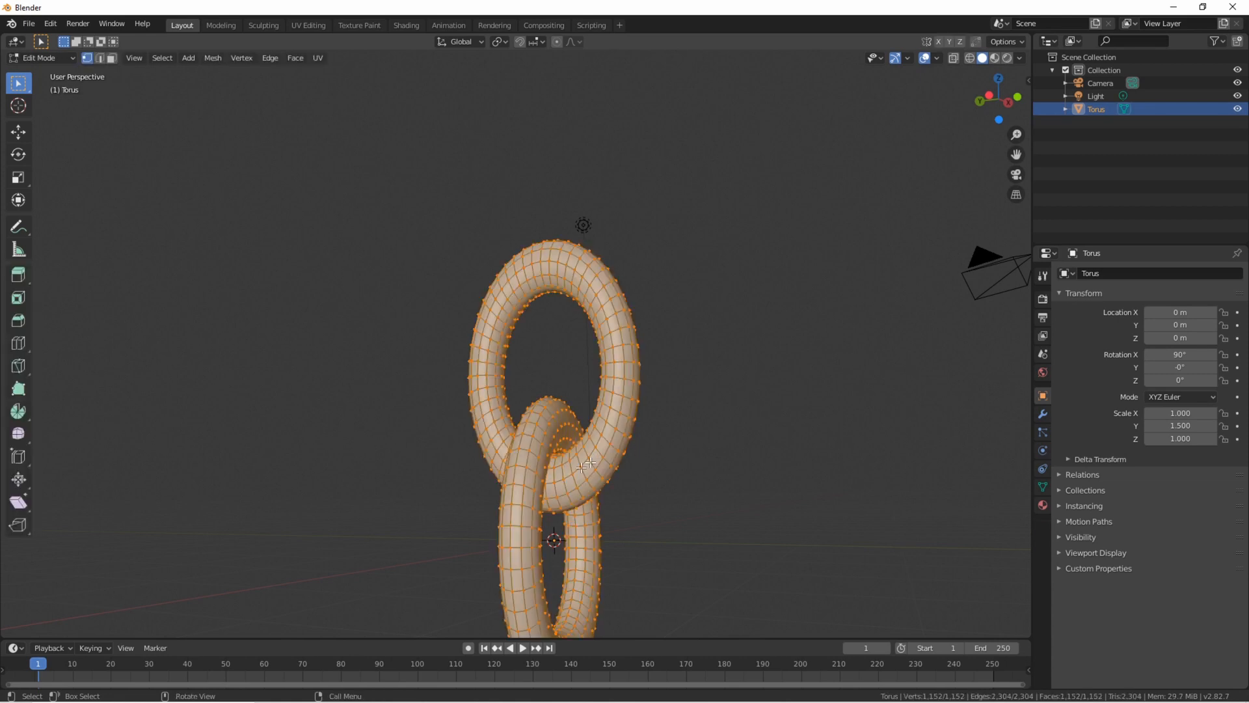
{"action": "key", "text": "Tab"}
{"action": "left_click", "coordinate": [632, 450]}
{"action": "left_click", "coordinate": [589, 462]}
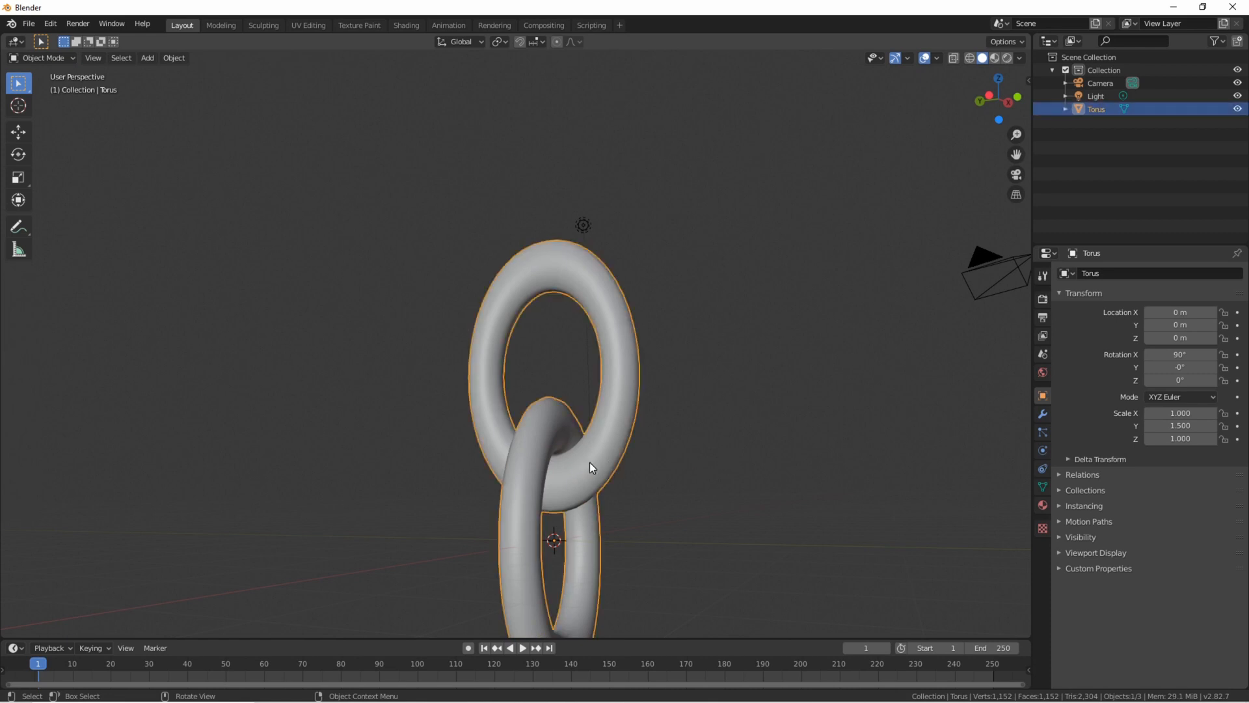
Examine the joined pair of links from another side and from farther away.
{"action": "key", "text": "shift+grave"}
{"action": "key", "text": "d"}
{"action": "key", "text": "q"}
{"action": "key", "text": "s"}
{"action": "key", "text": "s"}
{"action": "key", "text": "d"}
{"action": "key", "text": "e"}
{"action": "key", "text": "d"}
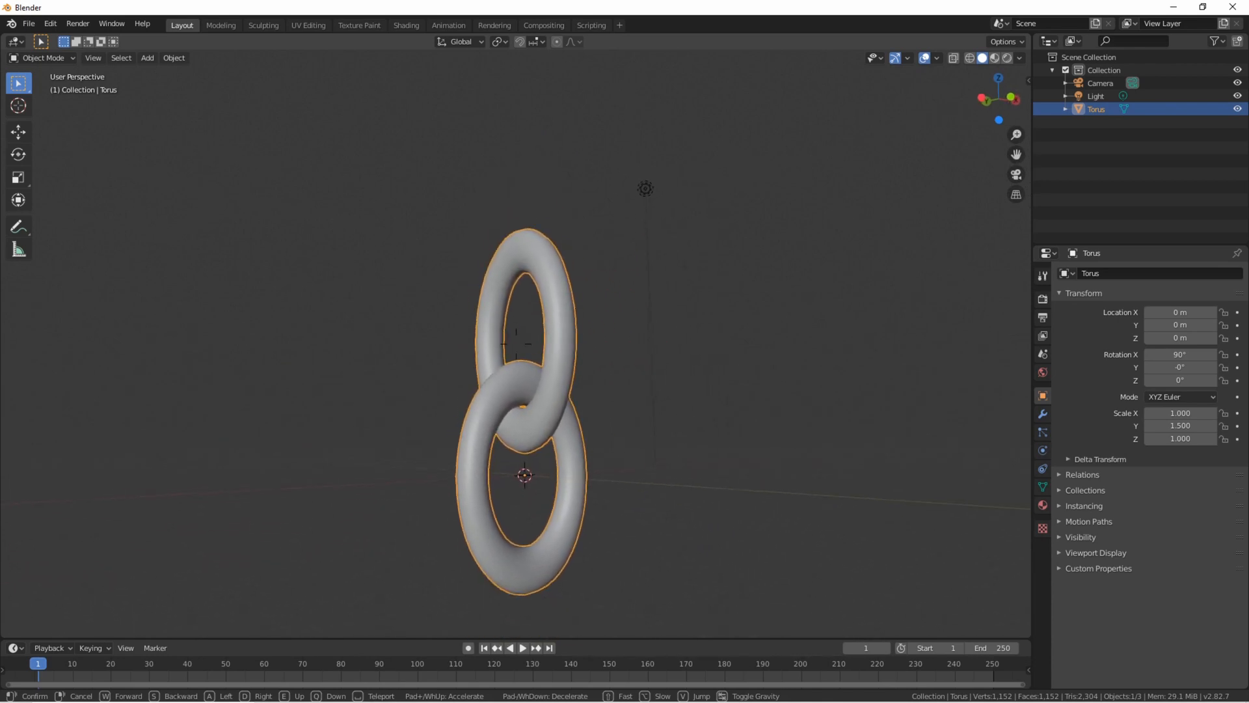
{"action": "left_click", "coordinate": [518, 350]}
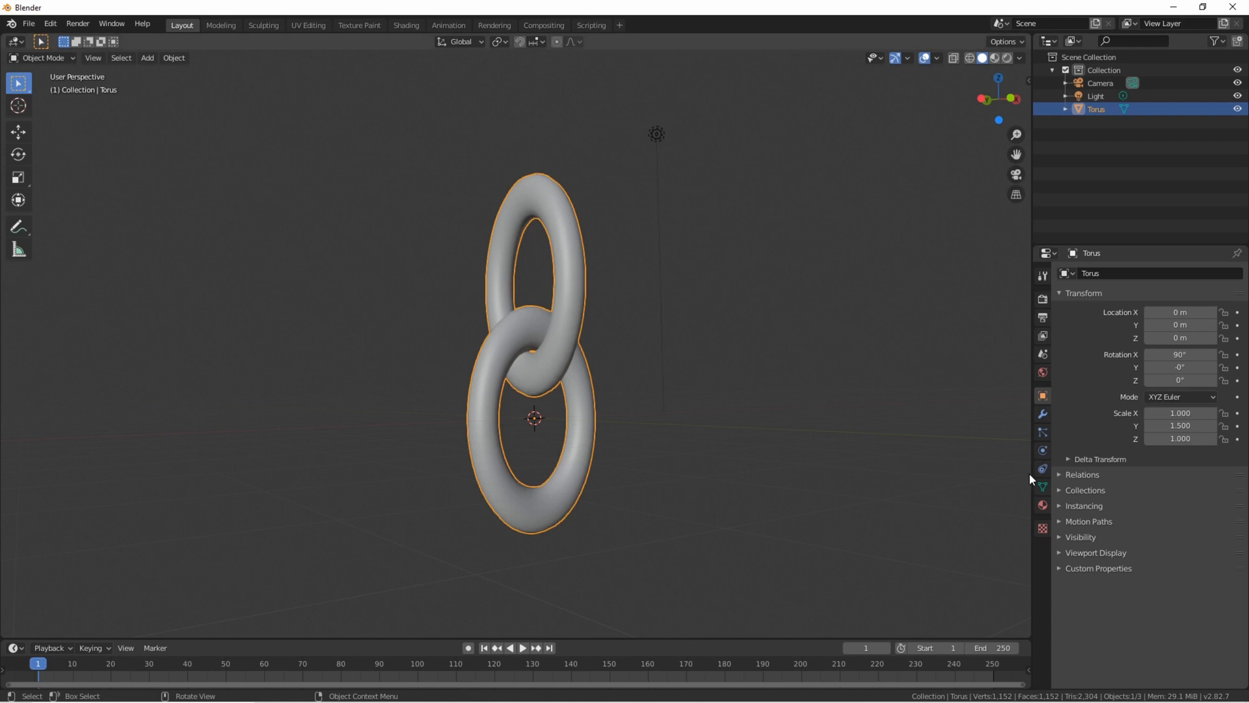
Switch the viewport to material preview and add a new material named CHAIN to the joined links.
{"action": "left_click_drag", "start_coordinate": [1031, 480], "coordinate": [873, 484]}
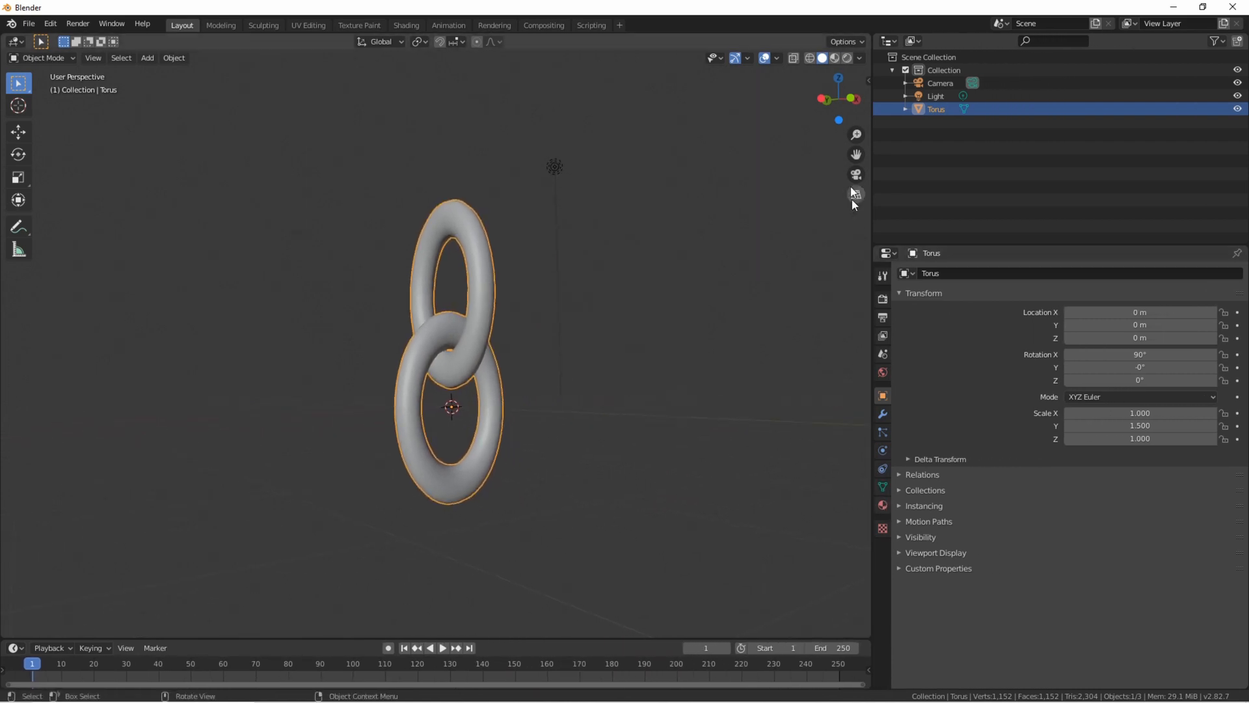
{"action": "left_click", "coordinate": [834, 59]}
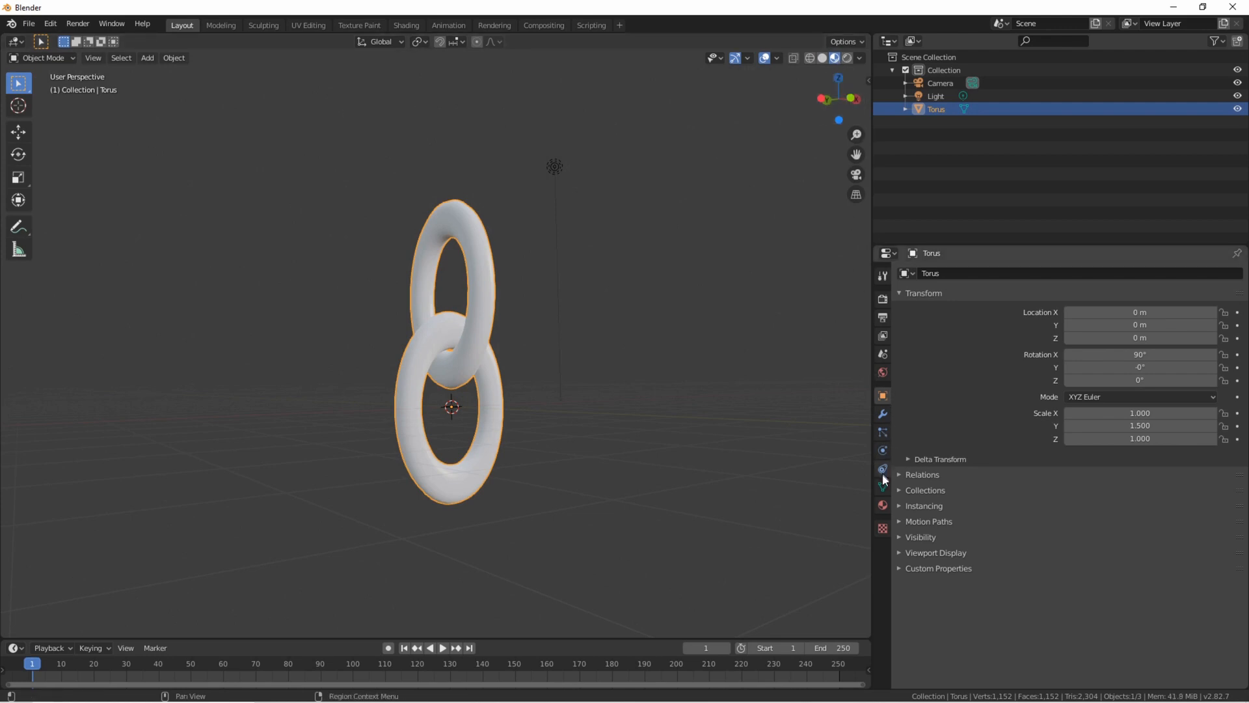
{"action": "left_click", "coordinate": [884, 504]}
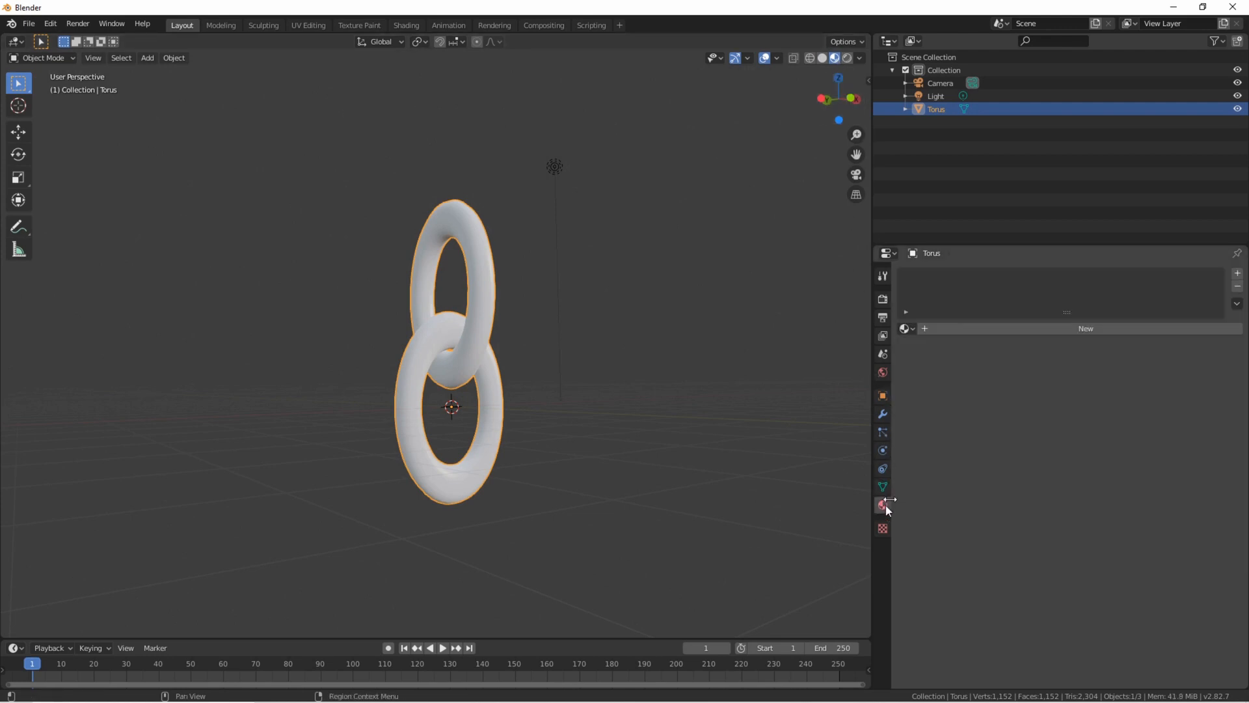
{"action": "left_click", "coordinate": [1049, 327]}
{"action": "double_click", "coordinate": [1059, 275]}
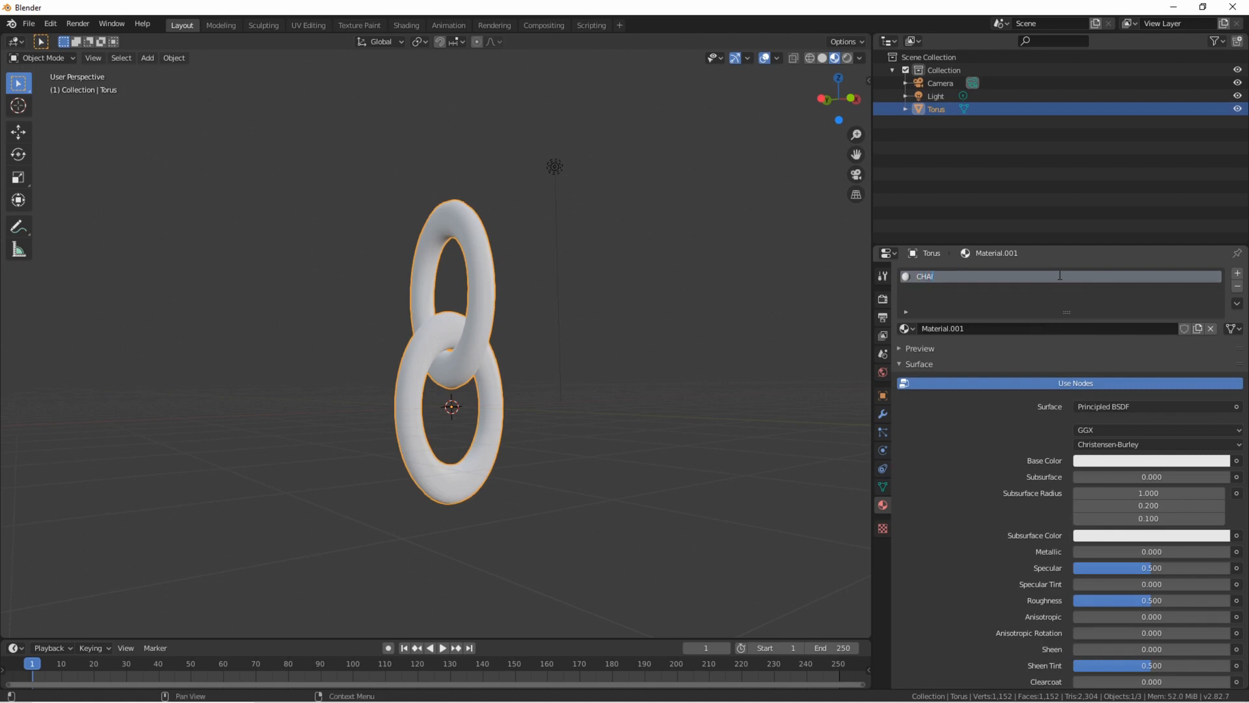
{"action": "key", "text": "Return"}
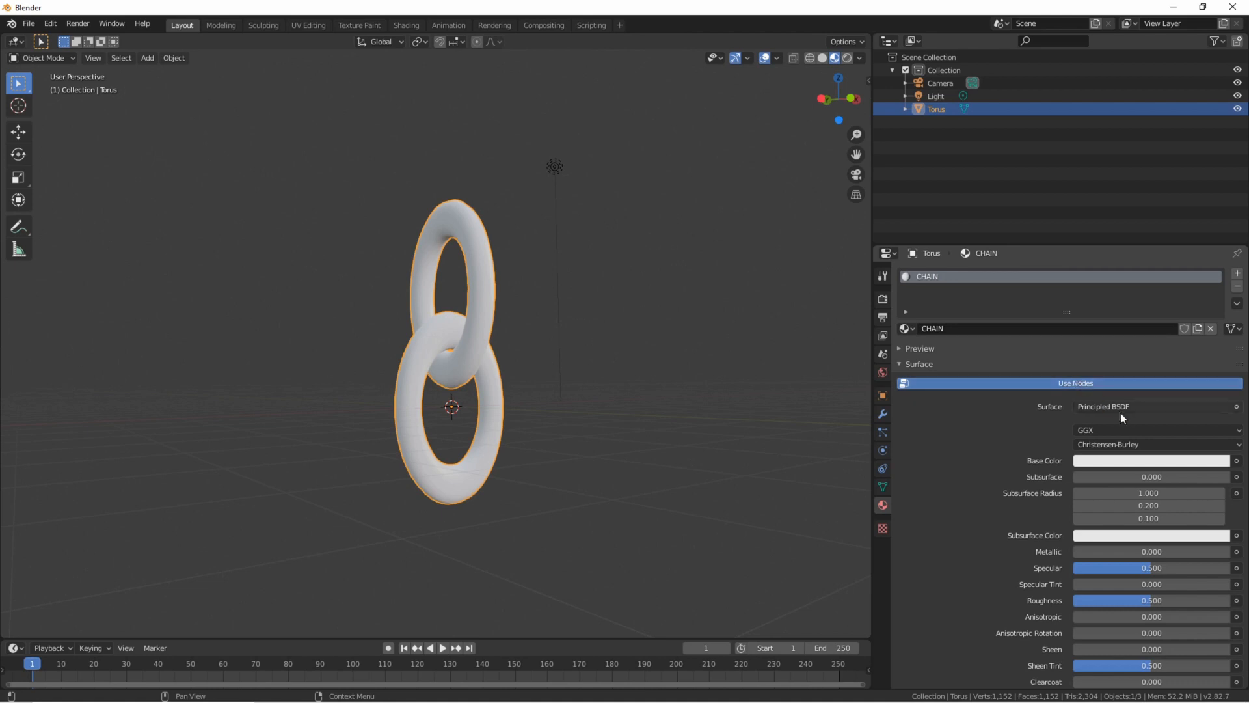
Darken the CHAIN material's base color to grey and set Metallic to 0.551 and Roughness to 0.241.
{"action": "left_click", "coordinate": [1190, 455]}
{"action": "left_click_drag", "start_coordinate": [1220, 342], "coordinate": [1220, 317]}
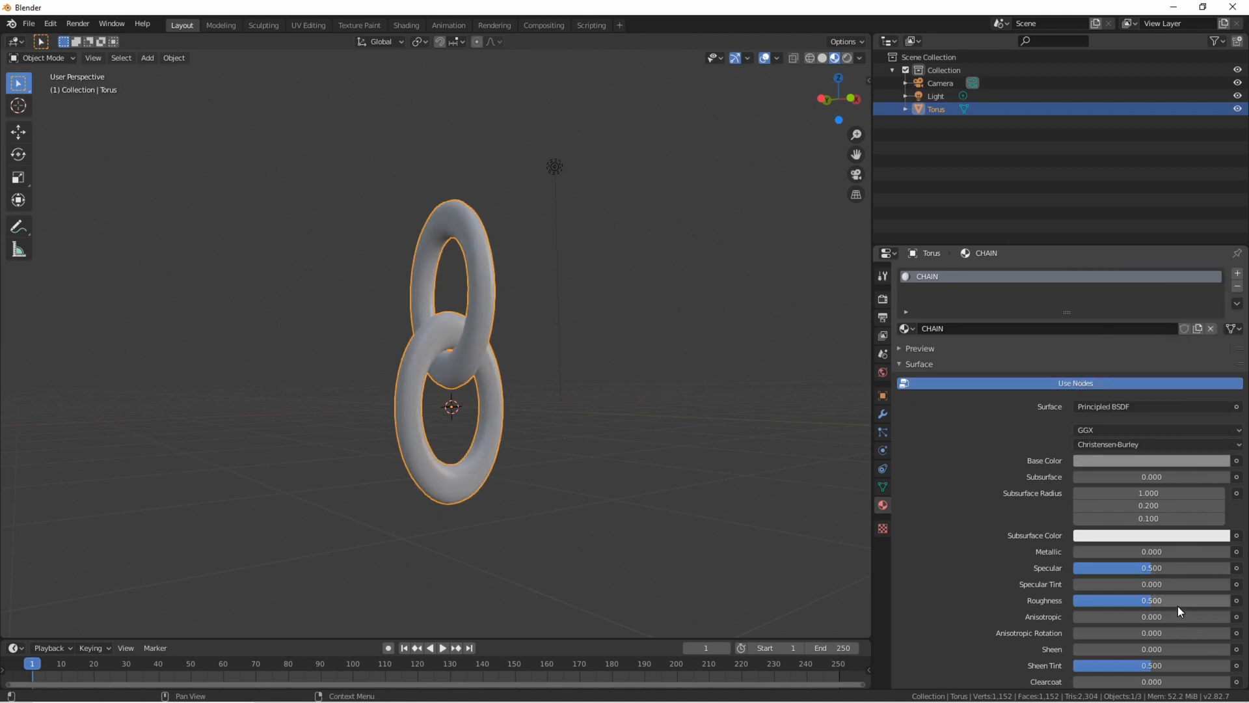
{"action": "left_click_drag", "start_coordinate": [1082, 551], "coordinate": [1126, 551]}
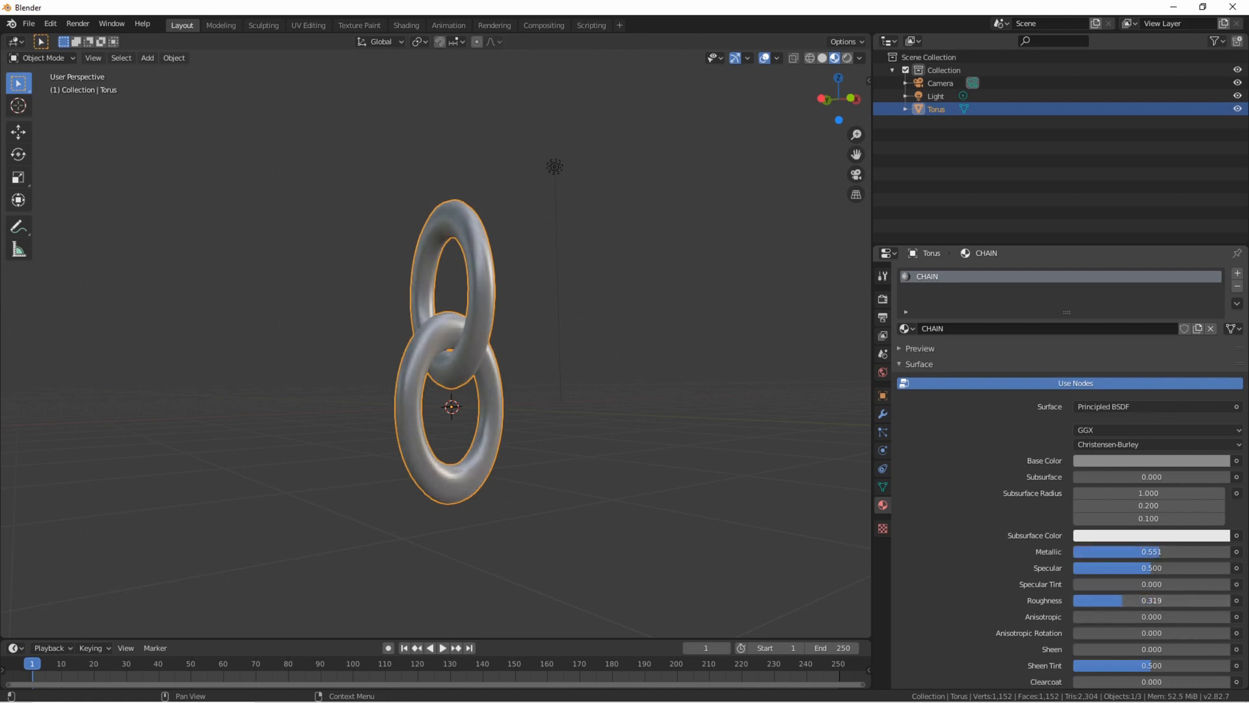
Examine the metallic surface of the links from several sides and distances.
{"action": "key", "text": "shift+grave"}
{"action": "key", "text": "w"}
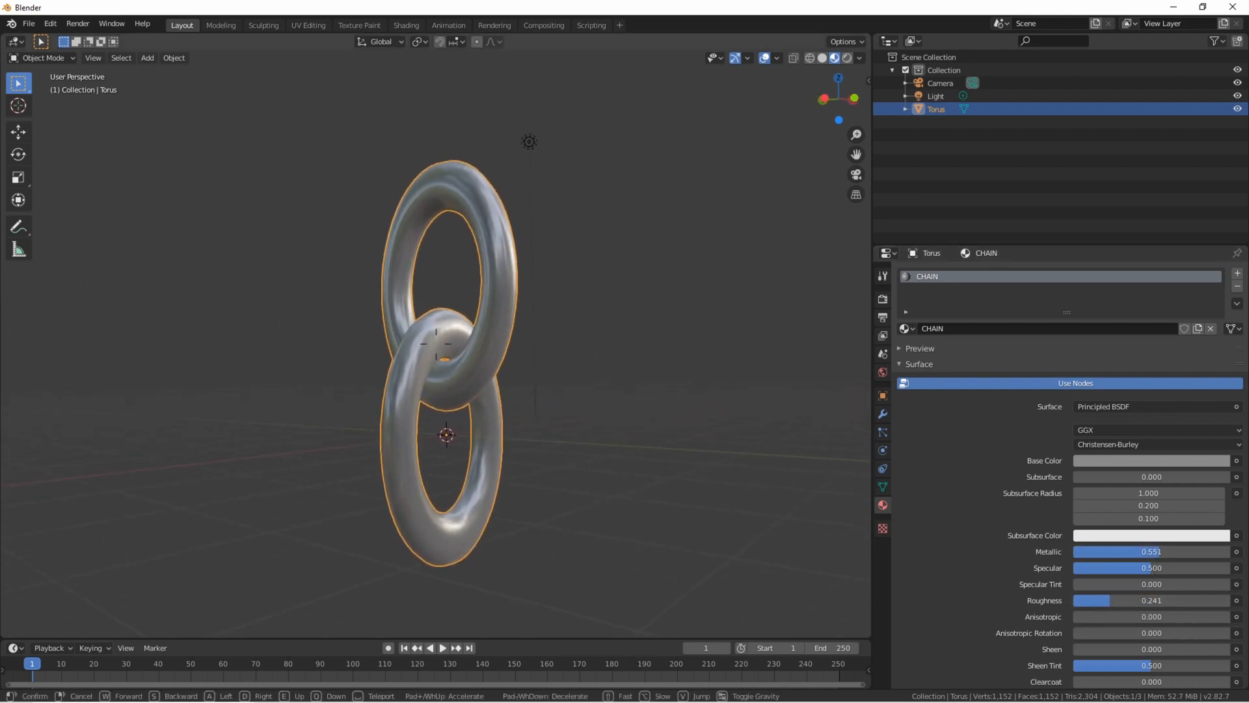
{"action": "key", "text": "s"}
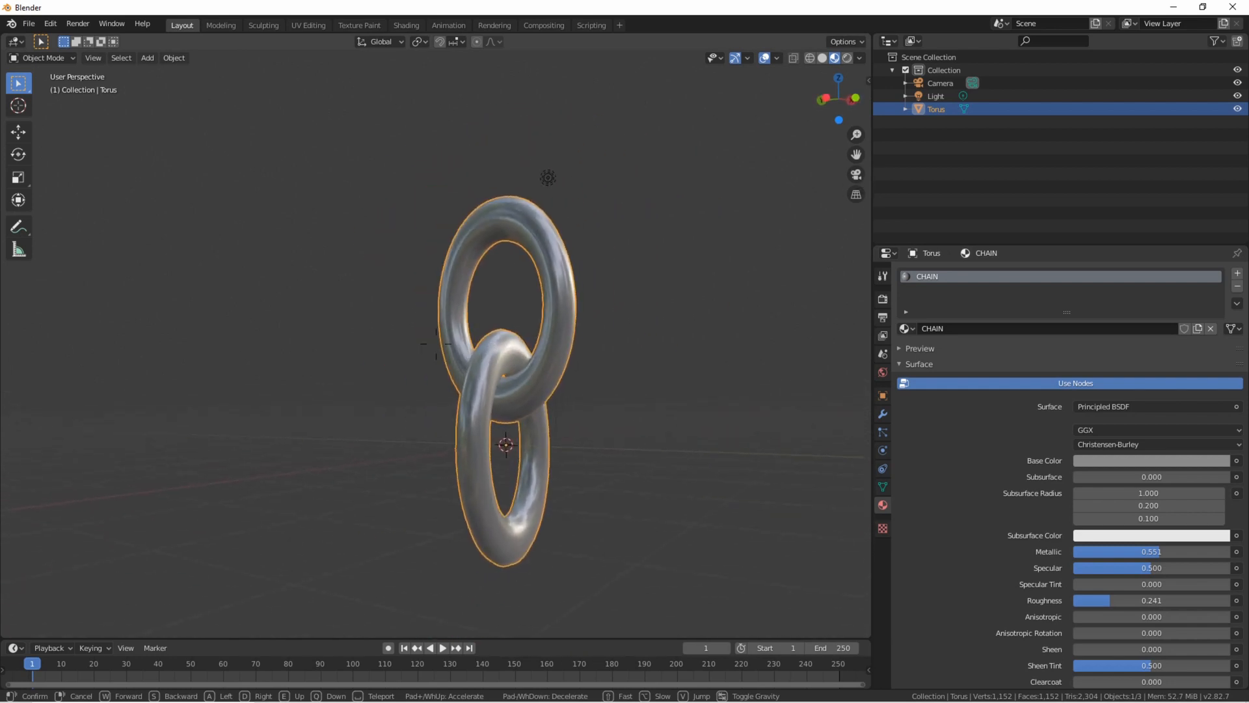
{"action": "key", "text": "a"}
{"action": "key", "text": "s"}
{"action": "key", "text": "w"}
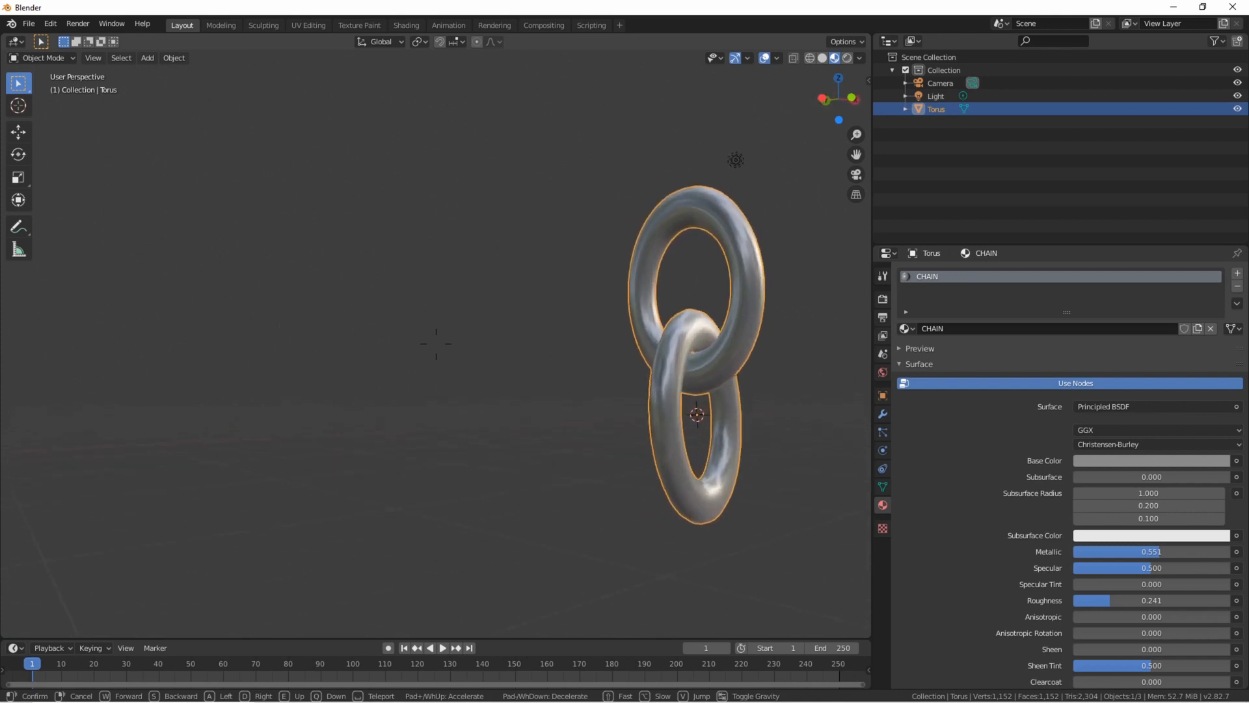
{"action": "key", "text": "d"}
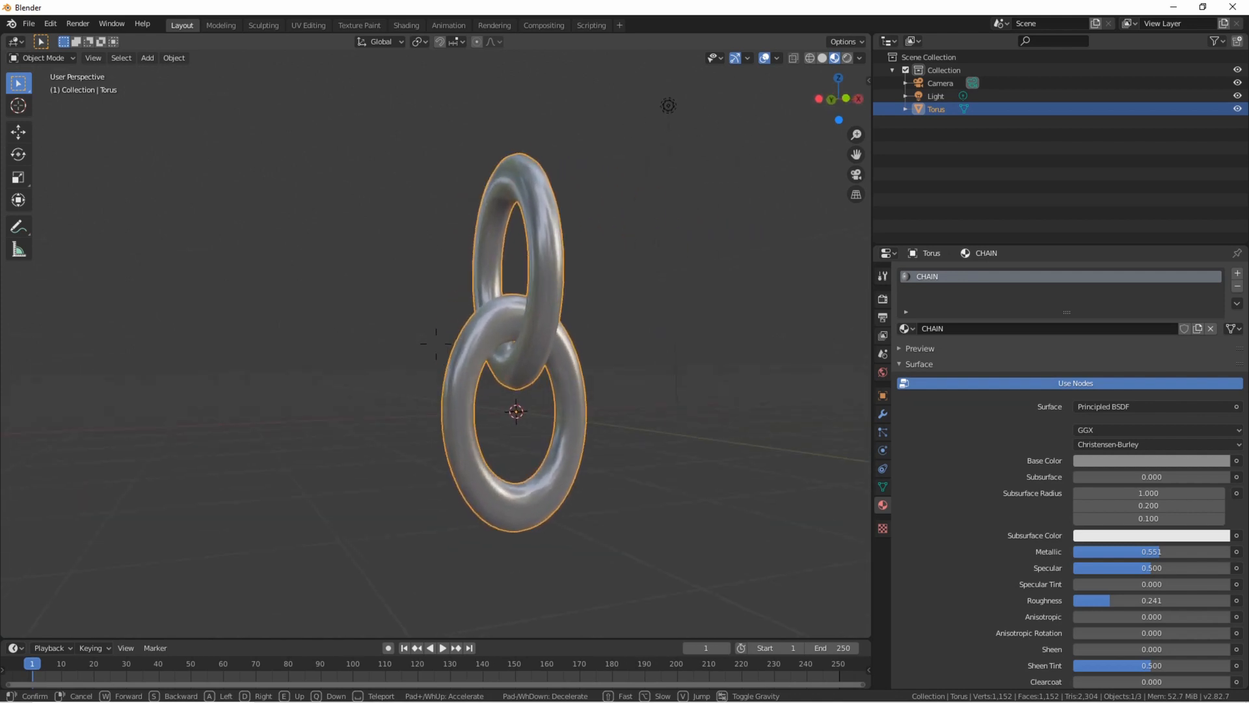
{"action": "key", "text": "s"}
{"action": "left_click", "coordinate": [436, 343]}
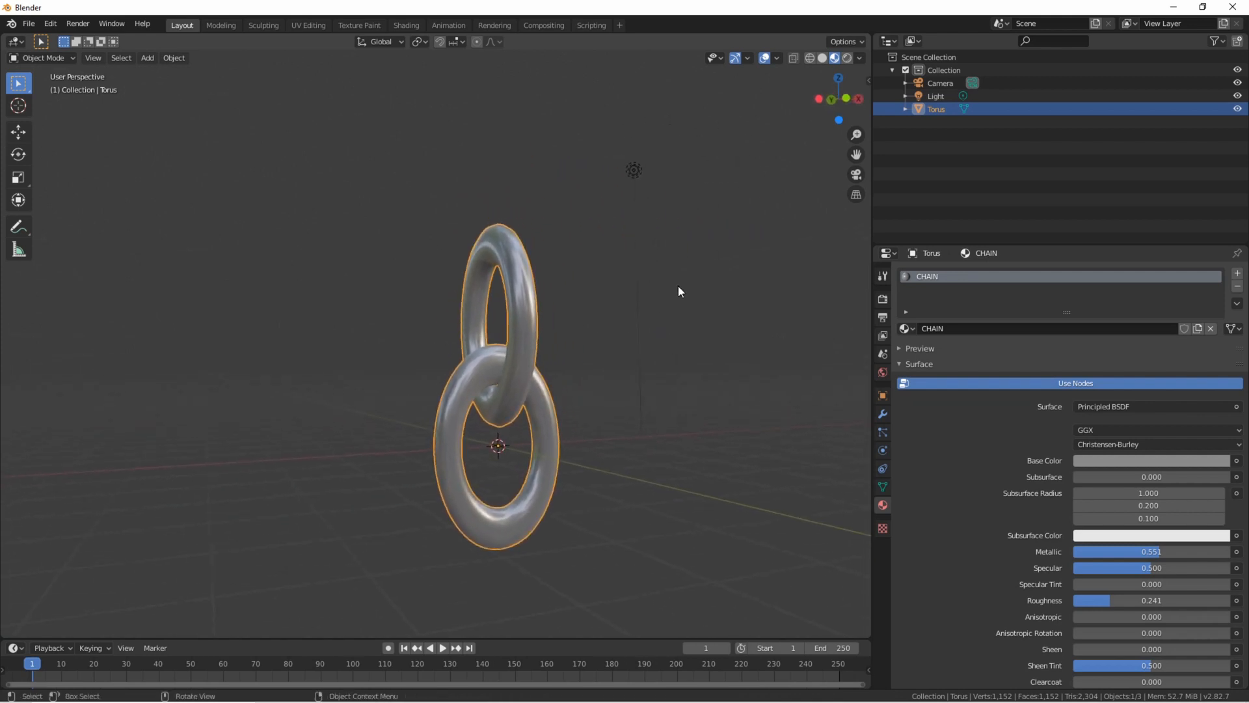
Add an Array modifier to the joined chain links.
{"action": "left_click", "coordinate": [883, 415]}
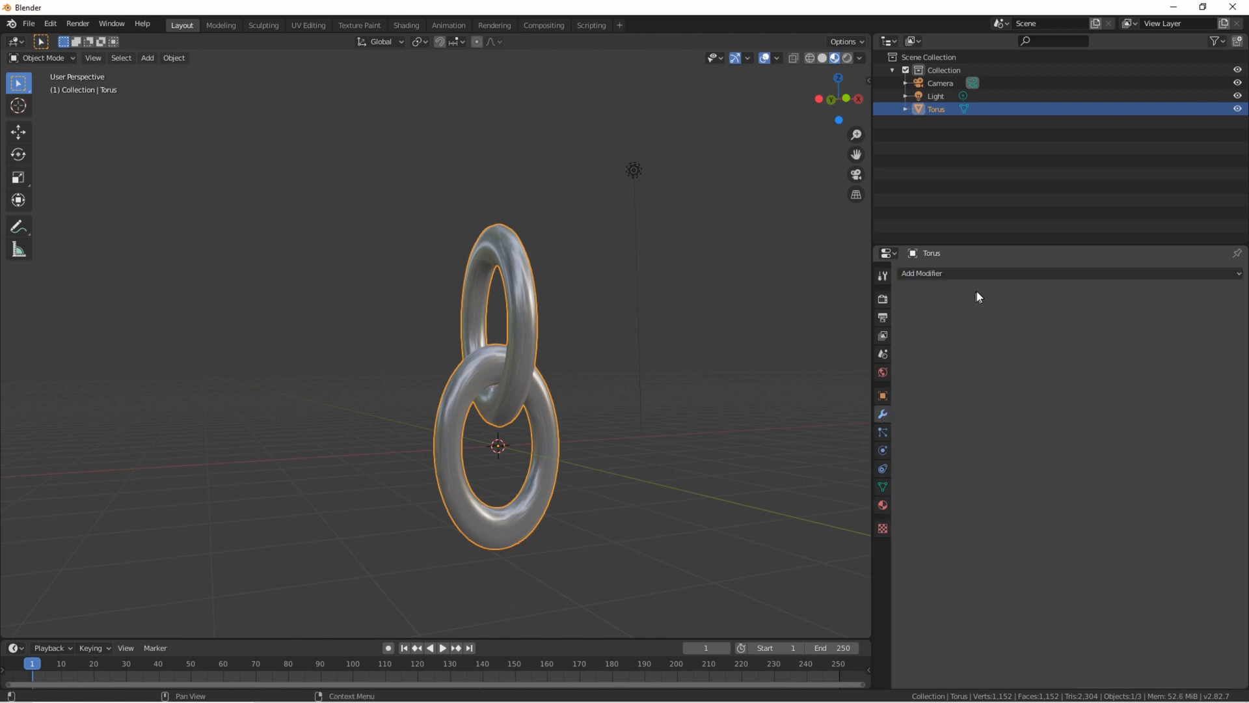
{"action": "left_click", "coordinate": [1035, 273]}
{"action": "left_click", "coordinate": [1010, 301]}
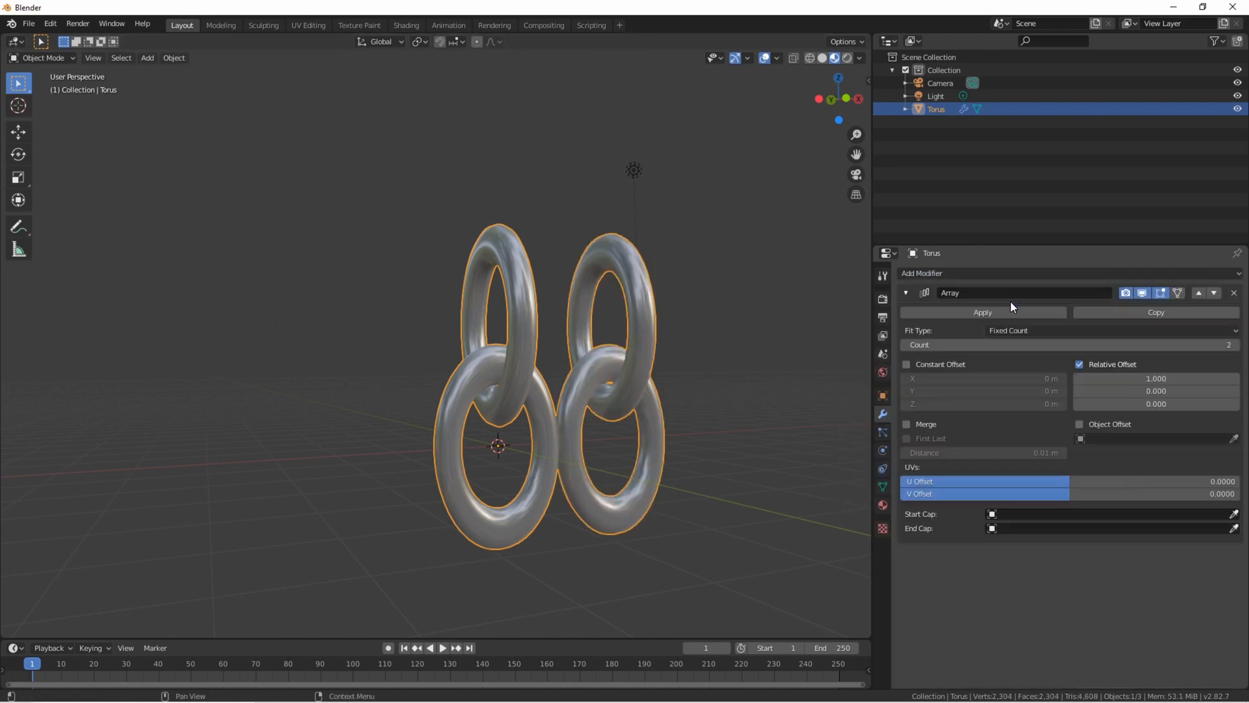
Enable the array's Constant Offset, and try a relative X offset of 2 before restoring it to 1.
{"action": "key", "text": "shift+grave"}
{"action": "key", "text": "s"}
{"action": "key", "text": "a"}
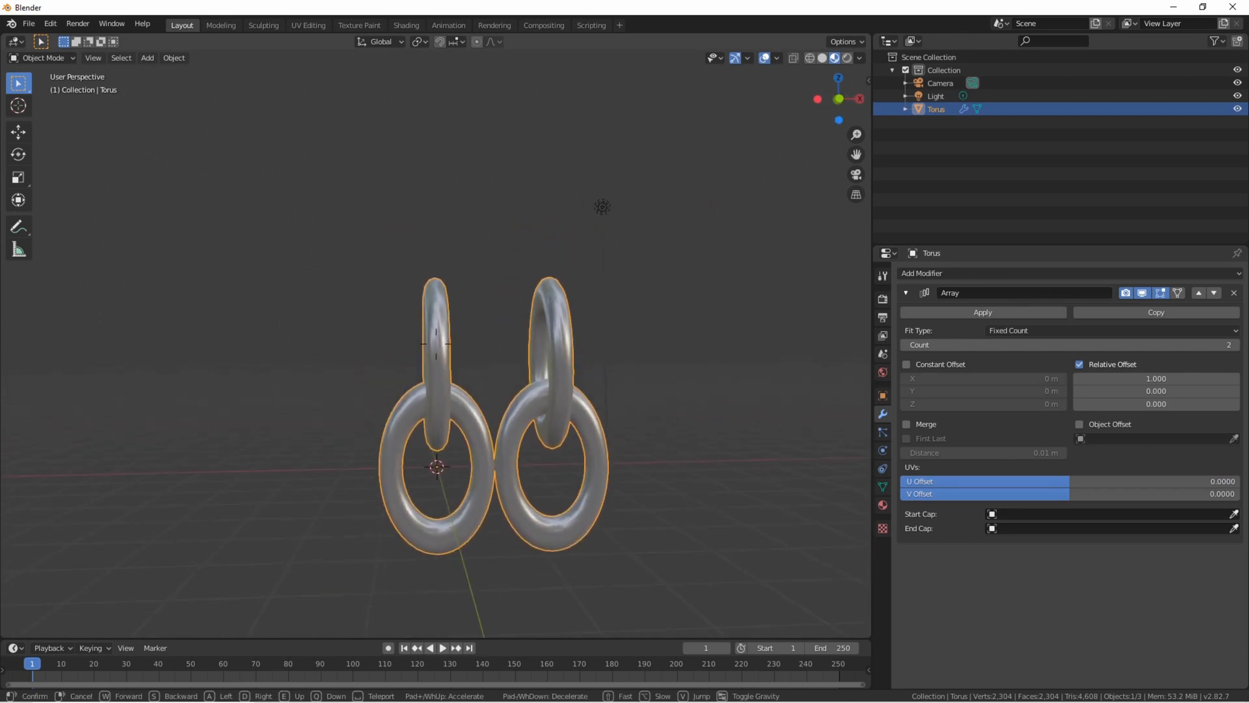
{"action": "key", "text": "w"}
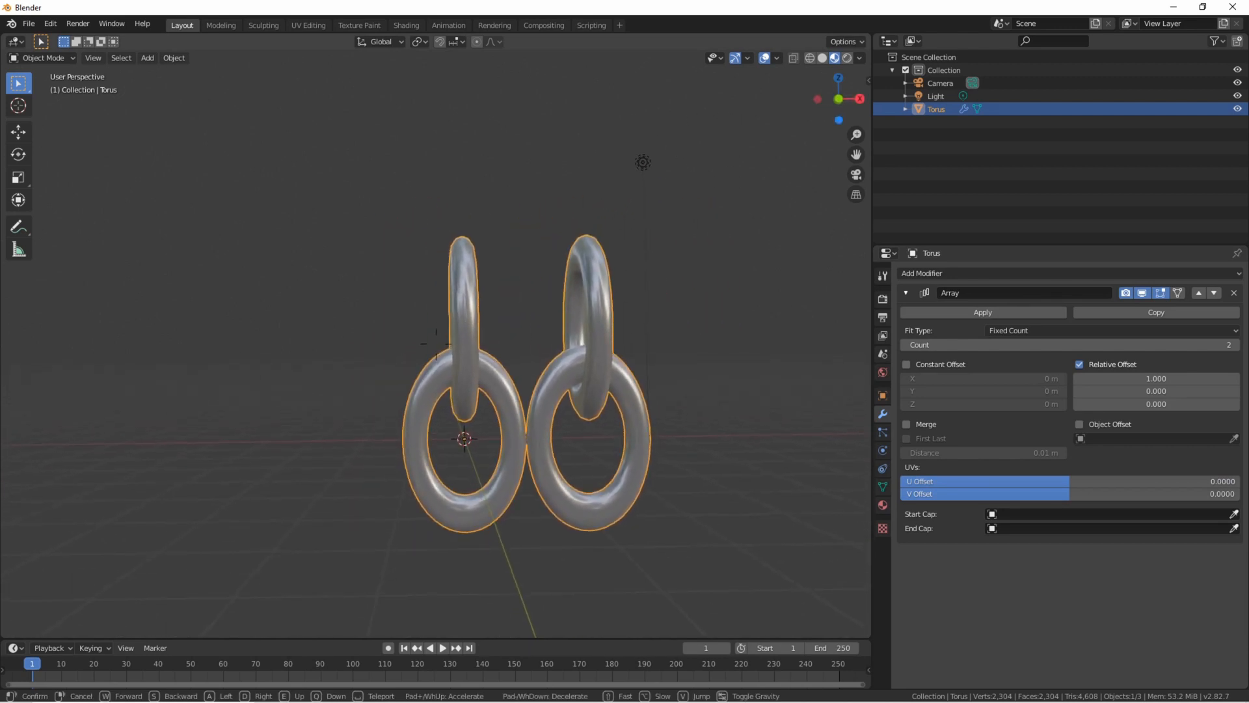
{"action": "left_click", "coordinate": [436, 343]}
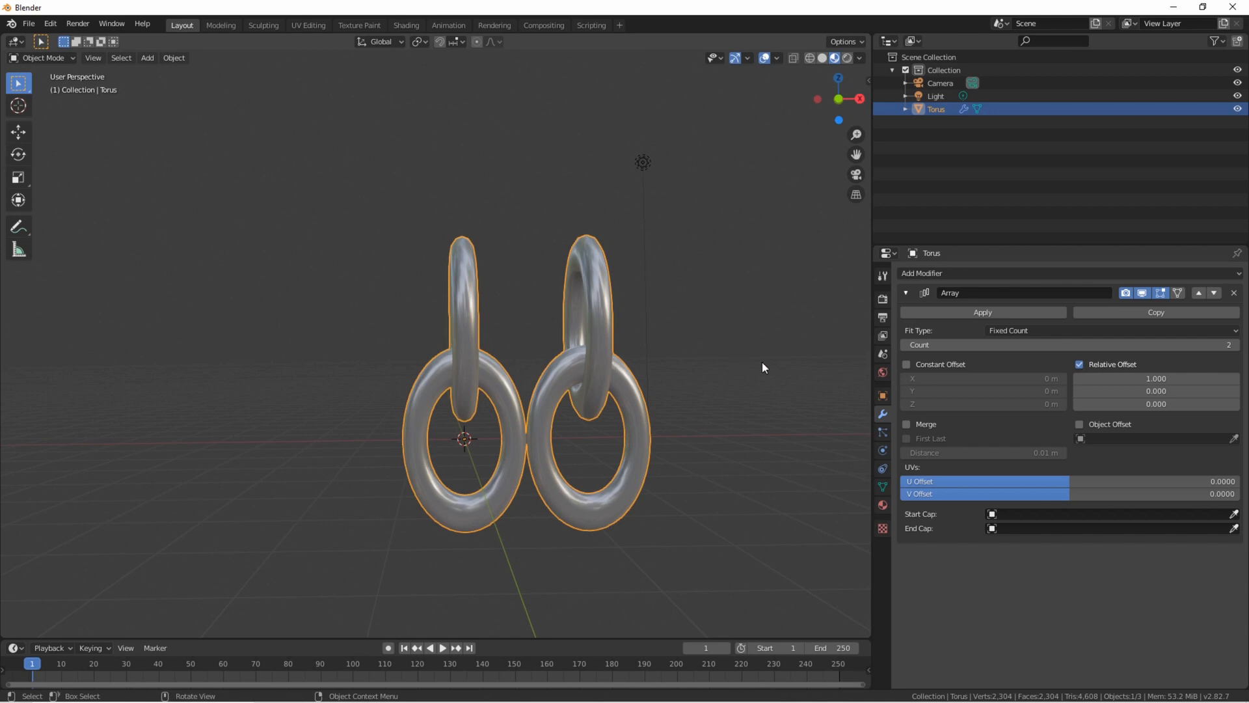
{"action": "left_click", "coordinate": [907, 364]}
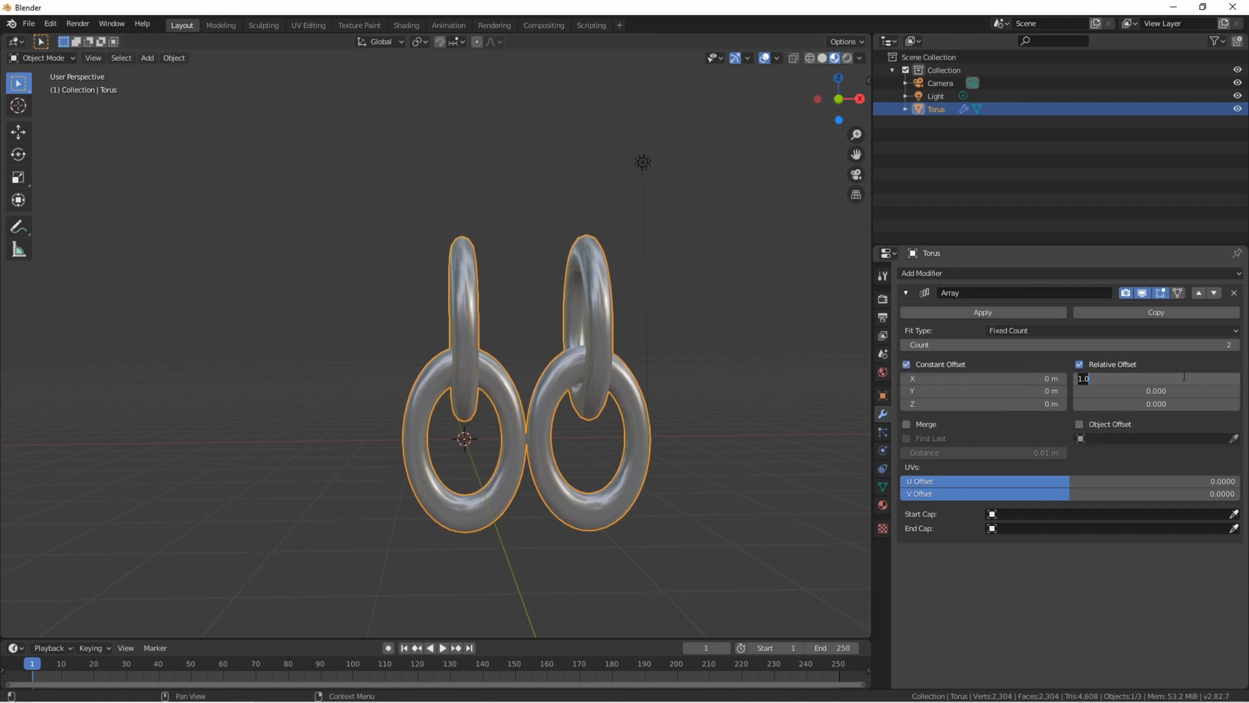
{"action": "type", "text": "2"}
{"action": "key", "text": "Return"}
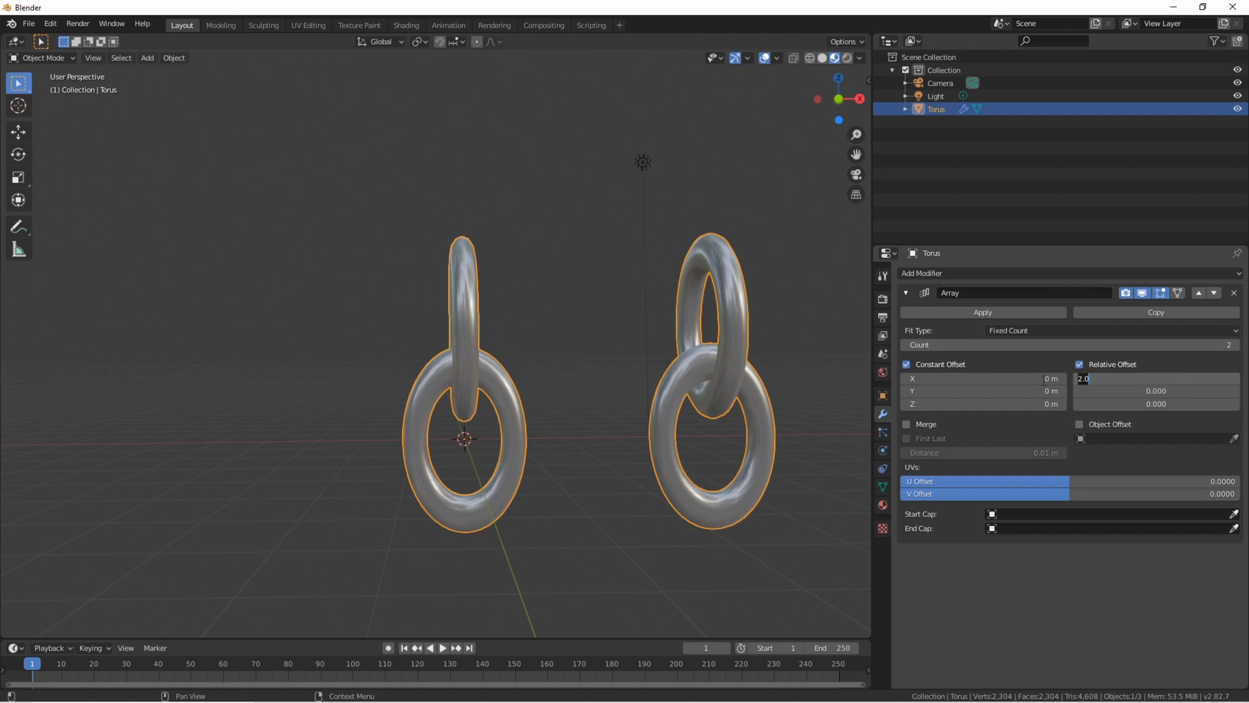
{"action": "key", "text": "Return"}
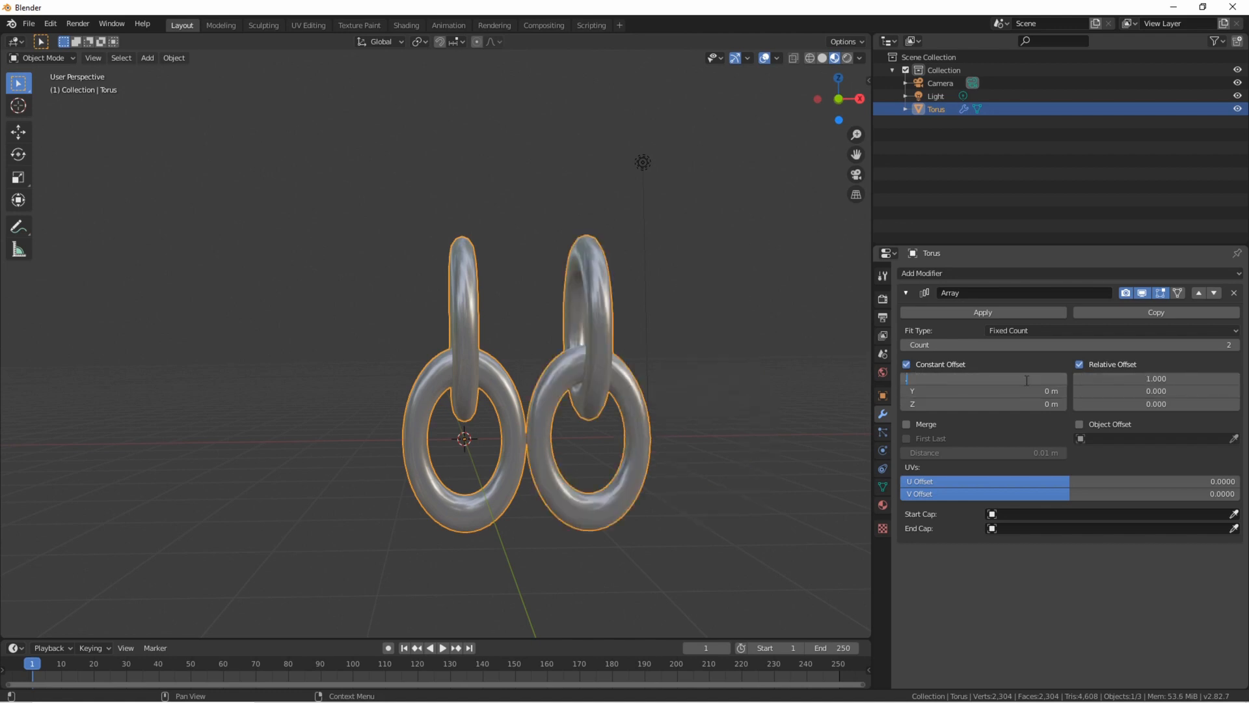
Try constant X offsets of 0.5 m and 1.5 m for the array.
{"action": "type", "text": "0.5"}
{"action": "key", "text": "Return"}
{"action": "left_click", "coordinate": [1025, 380]}
{"action": "type", "text": "1.5"}
{"action": "key", "text": "Return"}
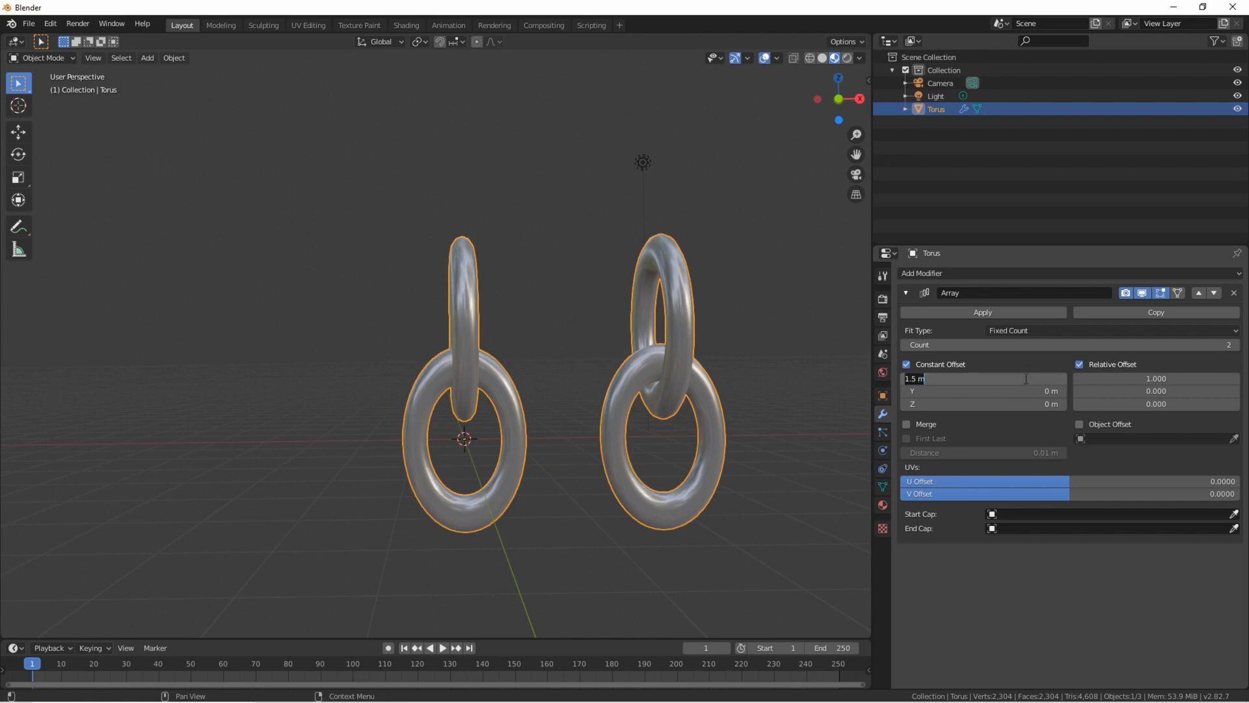
{"action": "key", "text": "Return"}
Set the array's count to 5.
{"action": "left_click", "coordinate": [1067, 343]}
{"action": "type", "text": "5"}
{"action": "key", "text": "Return"}
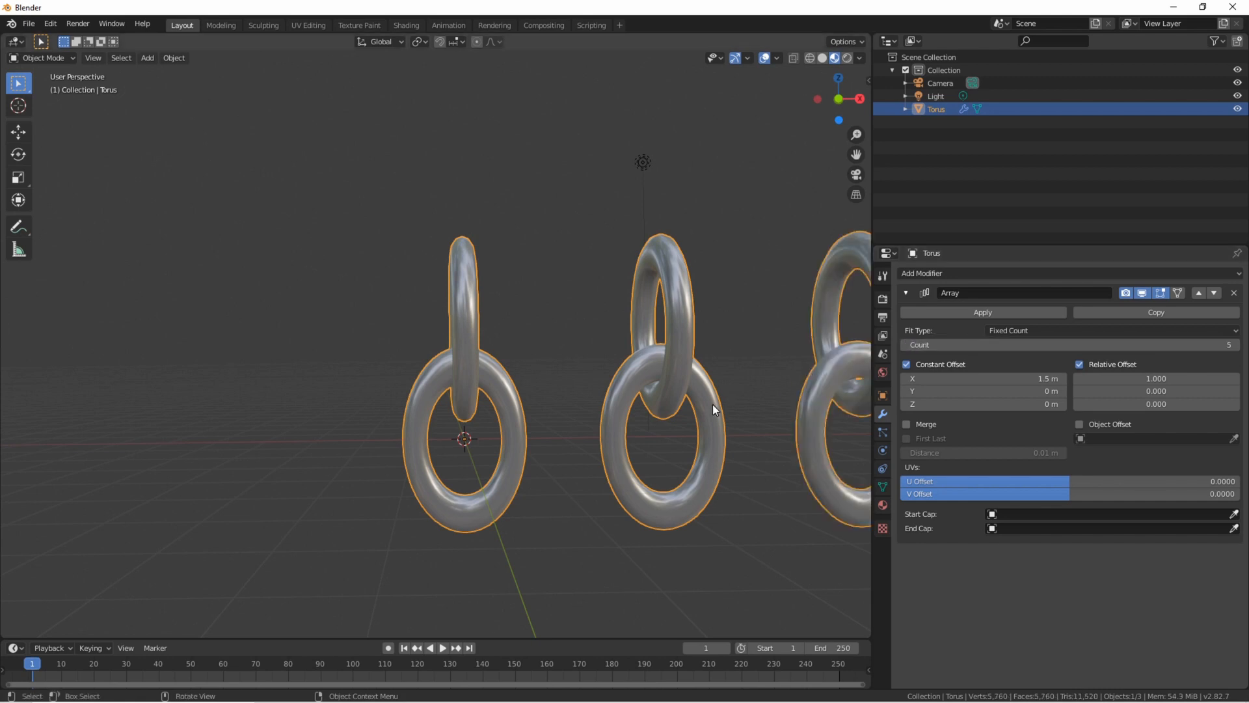
Set both the relative X offset and the constant X offset of the array to 0.
{"action": "key", "text": "shift+grave"}
{"action": "key", "text": "s"}
{"action": "key", "text": "d"}
{"action": "key", "text": "a"}
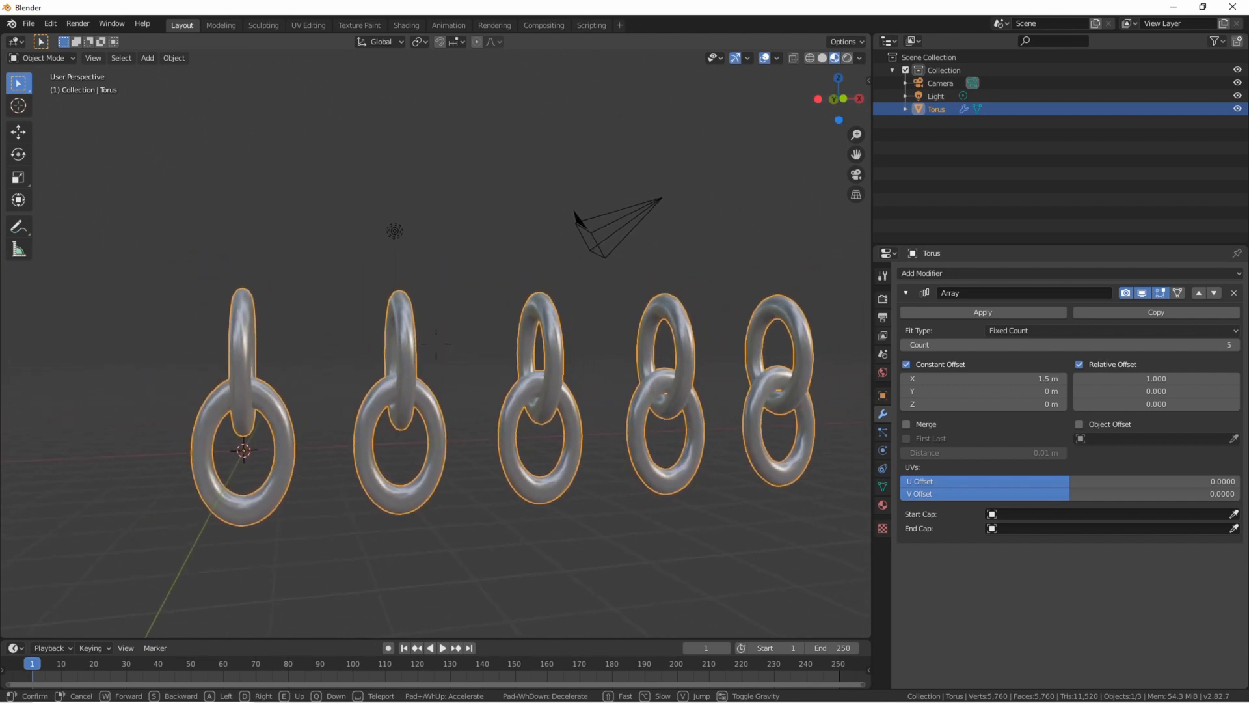
{"action": "key", "text": "a"}
{"action": "left_click", "coordinate": [437, 345]}
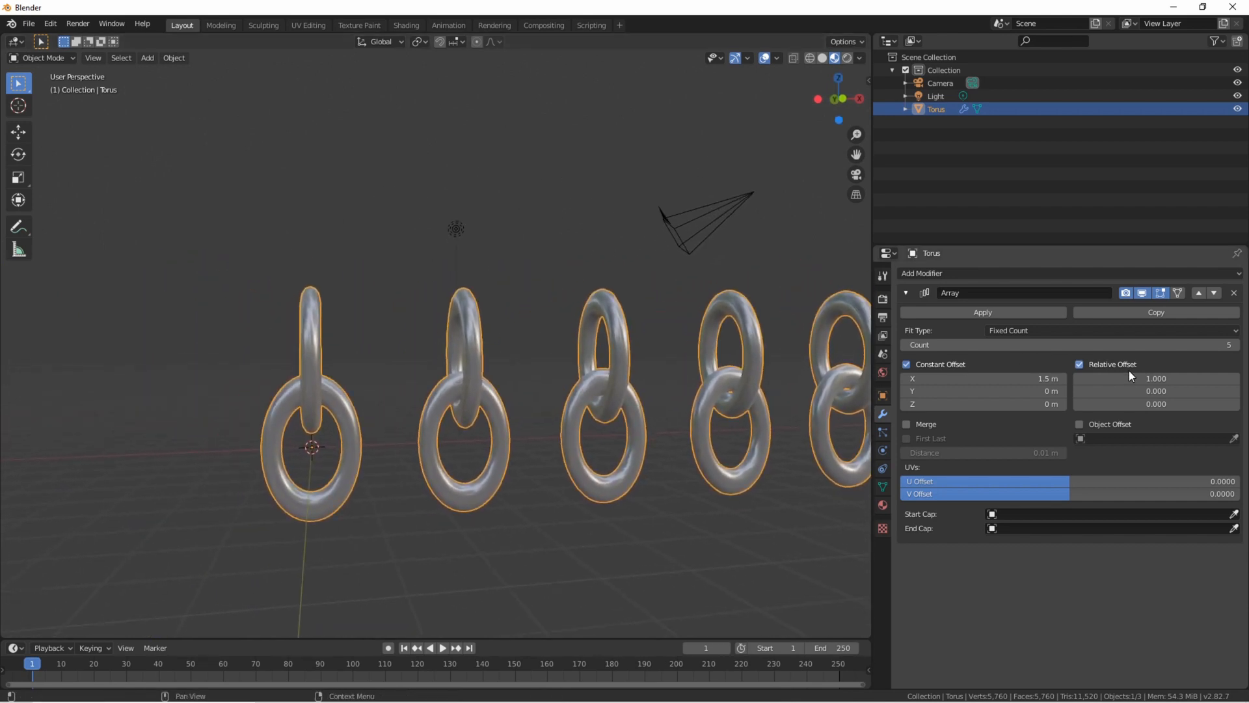
{"action": "left_click", "coordinate": [1158, 379]}
{"action": "type", "text": "0"}
{"action": "key", "text": "Return"}
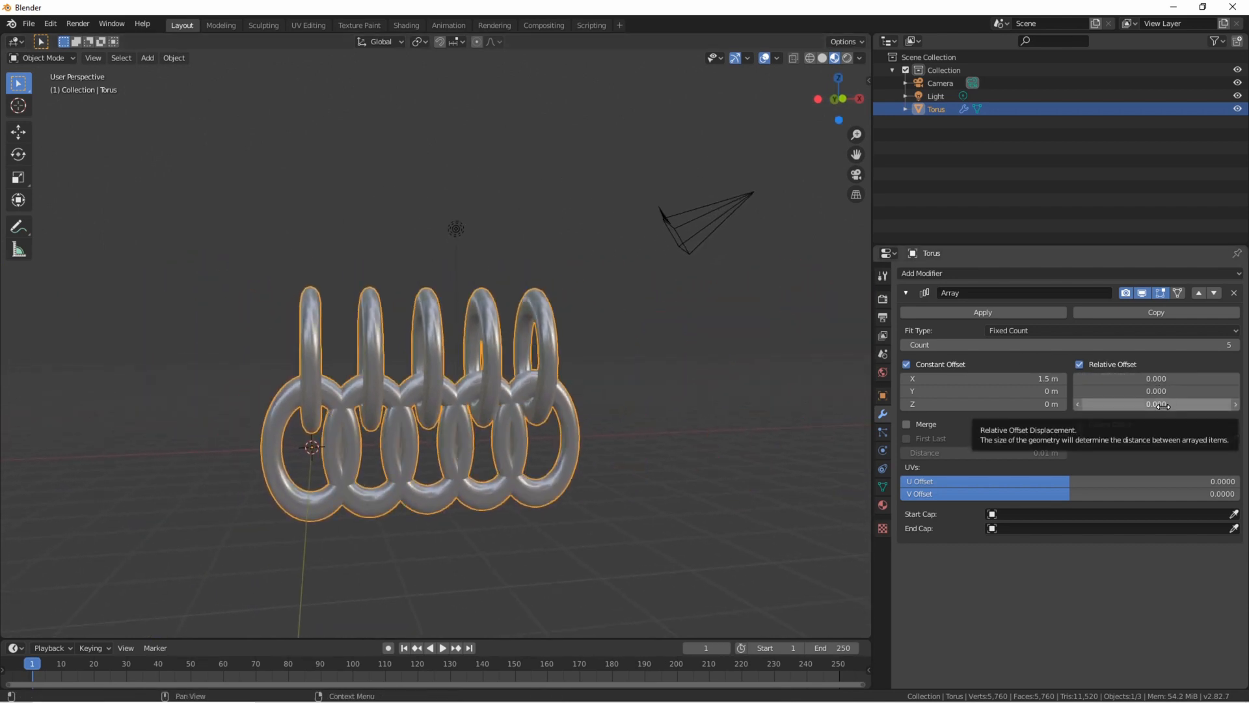
{"action": "left_click", "coordinate": [982, 378]}
{"action": "type", "text": "0"}
{"action": "key", "text": "Return"}
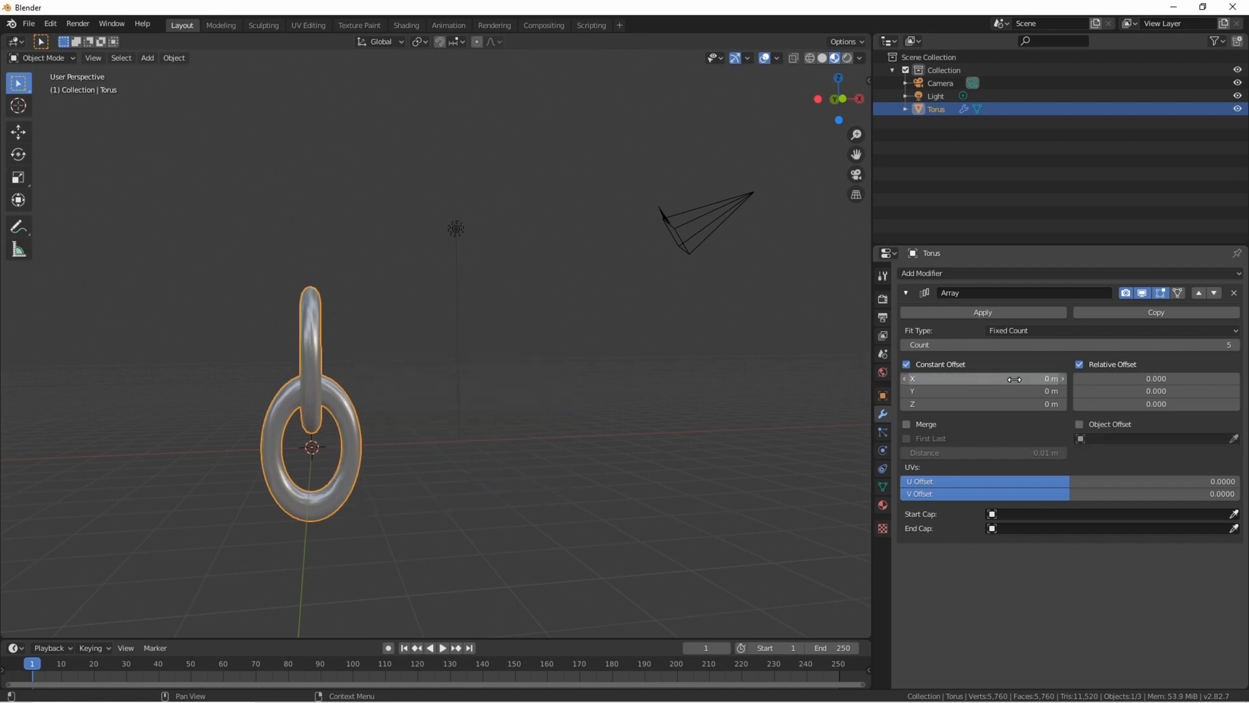
Set the array's relative Y offset to 1 to stack the link pairs upward.
{"action": "left_click", "coordinate": [1164, 392]}
{"action": "type", "text": "1"}
{"action": "key", "text": "Return"}
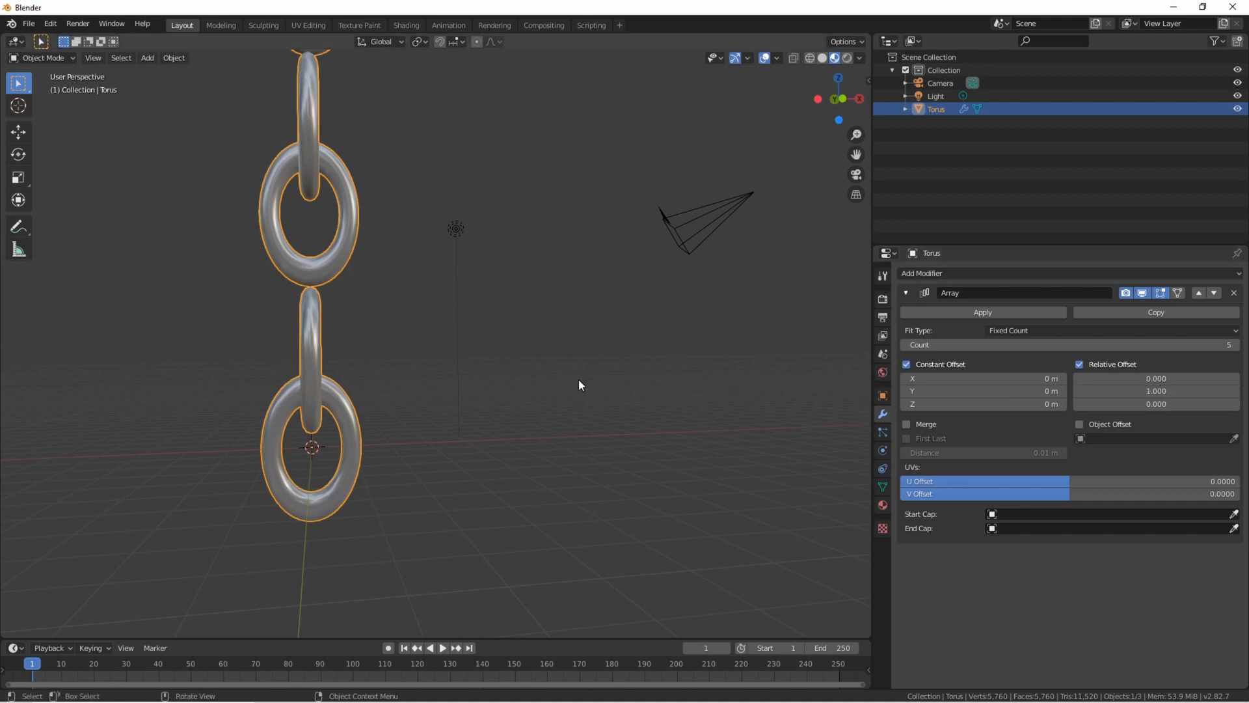
{"action": "key", "text": "shift+grave"}
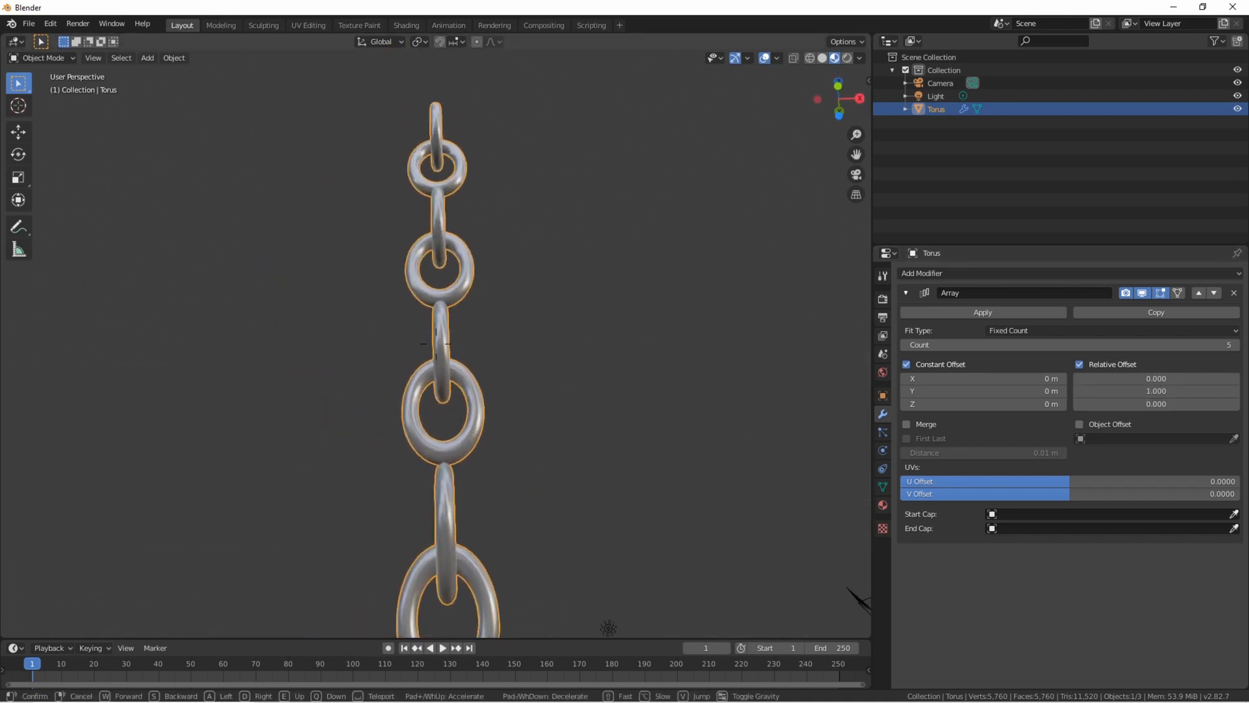
{"action": "key", "text": "q"}
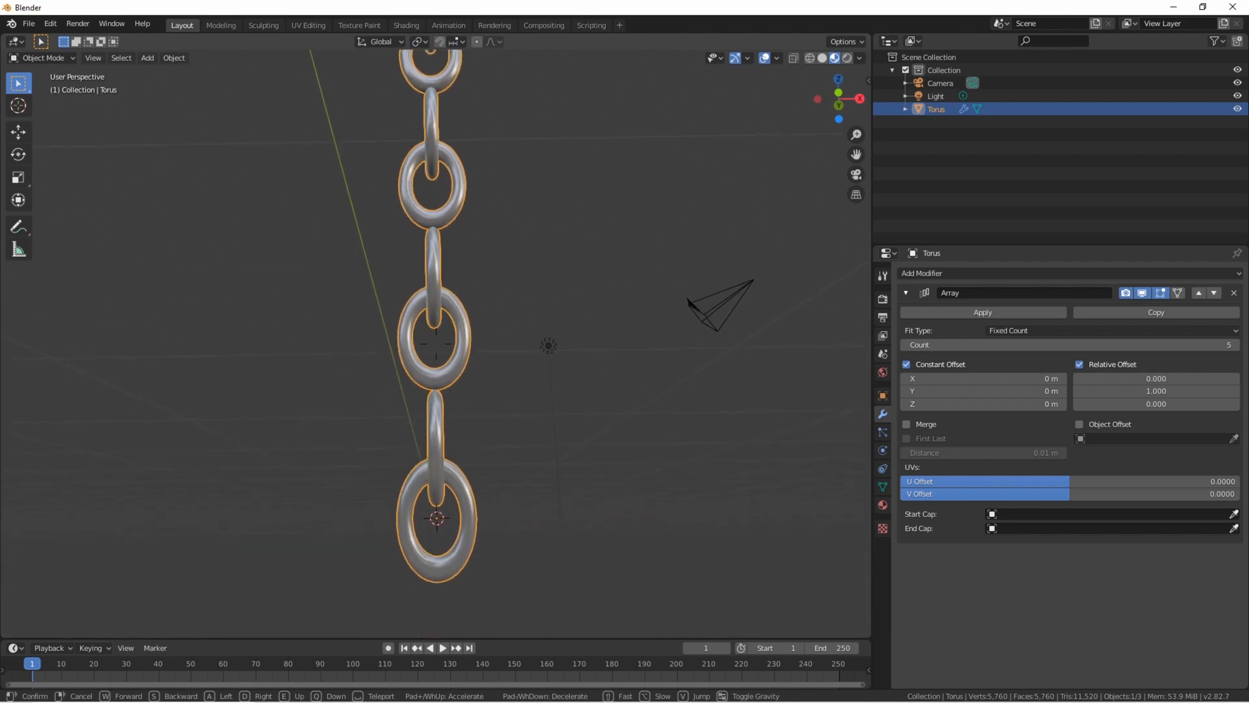
Try stacking the link pairs along Z by setting the array's relative Y offset to 0 and relative Z offset to 1.
{"action": "left_click", "coordinate": [436, 344]}
{"action": "left_click", "coordinate": [1121, 393]}
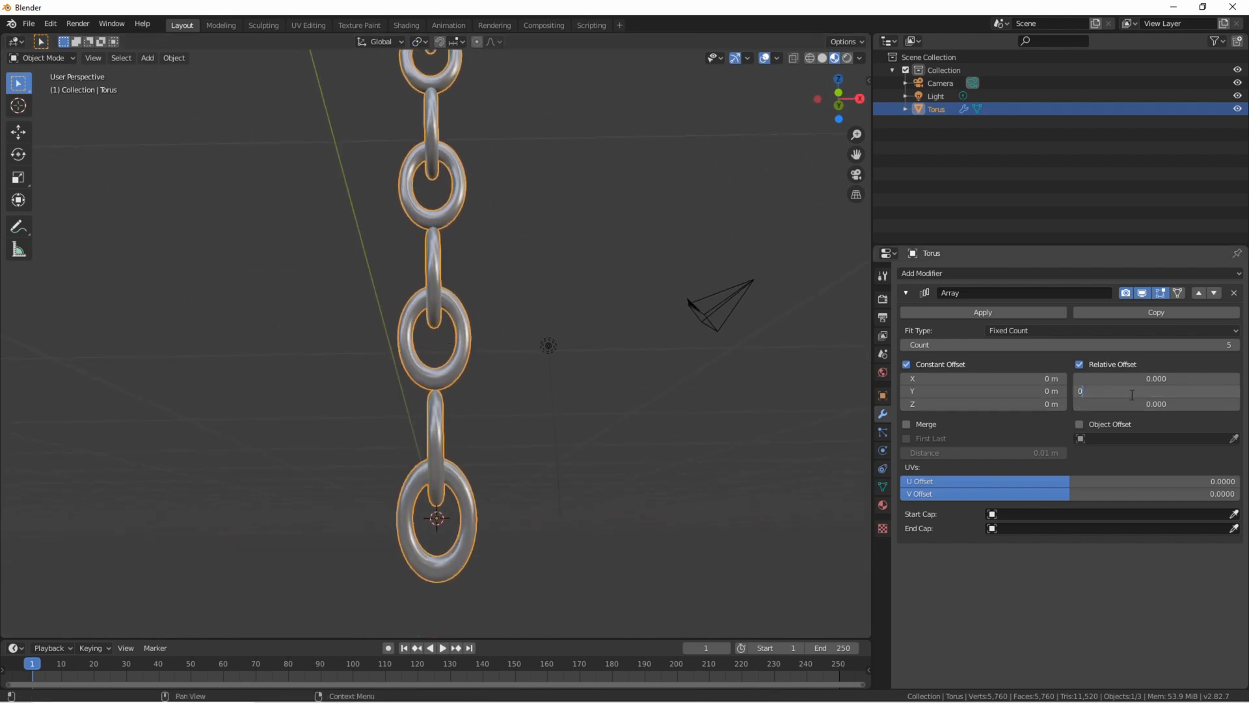
{"action": "type", "text": "0"}
{"action": "key", "text": "Return"}
{"action": "left_click", "coordinate": [1137, 406]}
{"action": "type", "text": "1"}
{"action": "key", "text": "Return"}
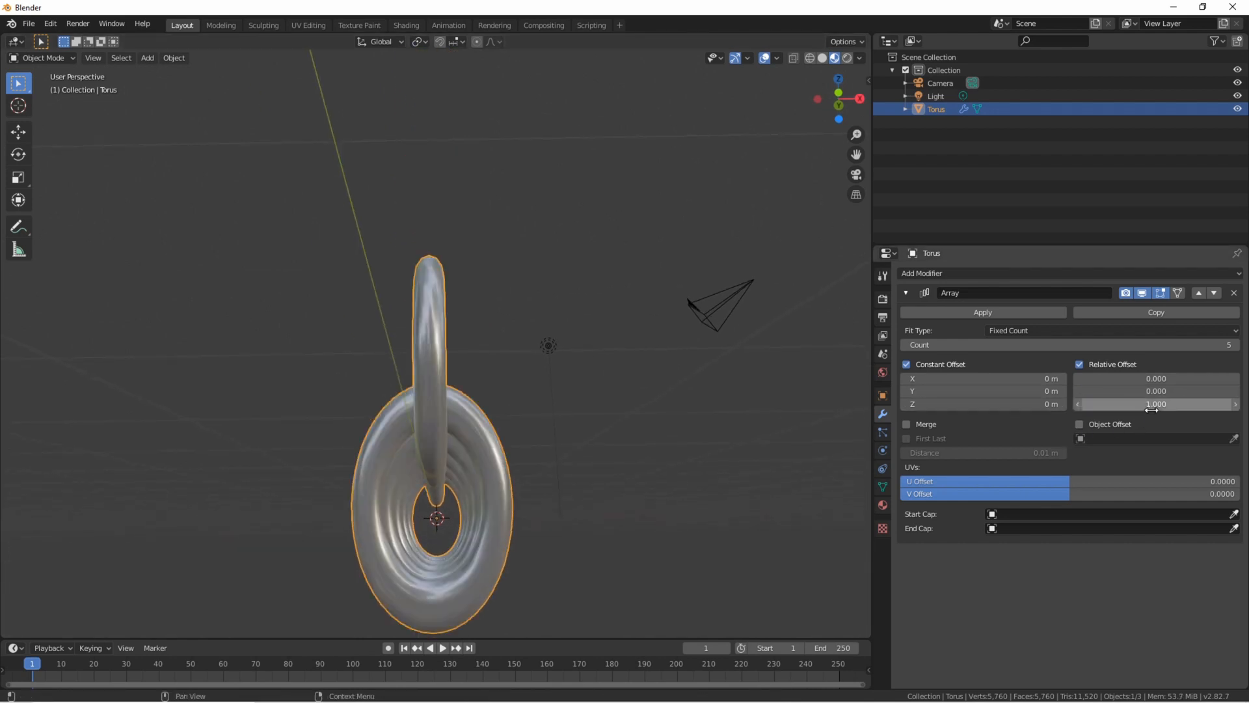
Set the array's relative Z offset back to 0 and its relative Y offset back to 1.
{"action": "type", "text": "0"}
{"action": "key", "text": "Return"}
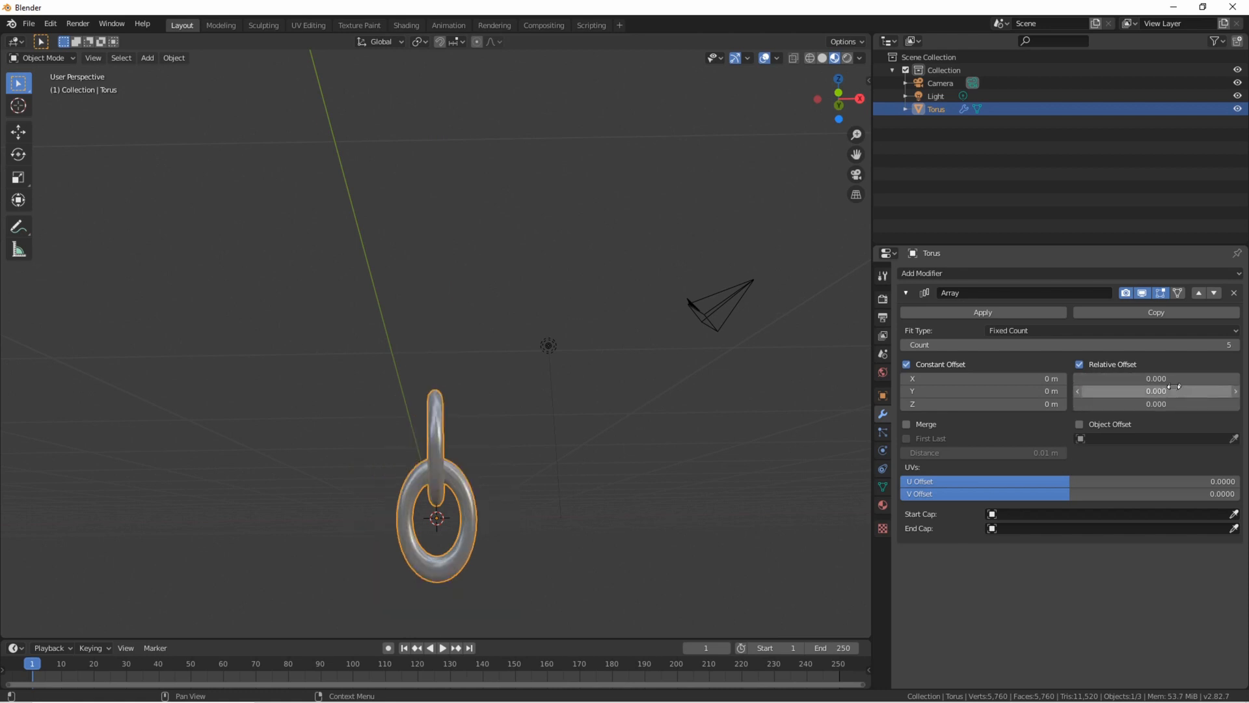
{"action": "left_click", "coordinate": [1173, 390]}
{"action": "type", "text": "1"}
{"action": "key", "text": "Return"}
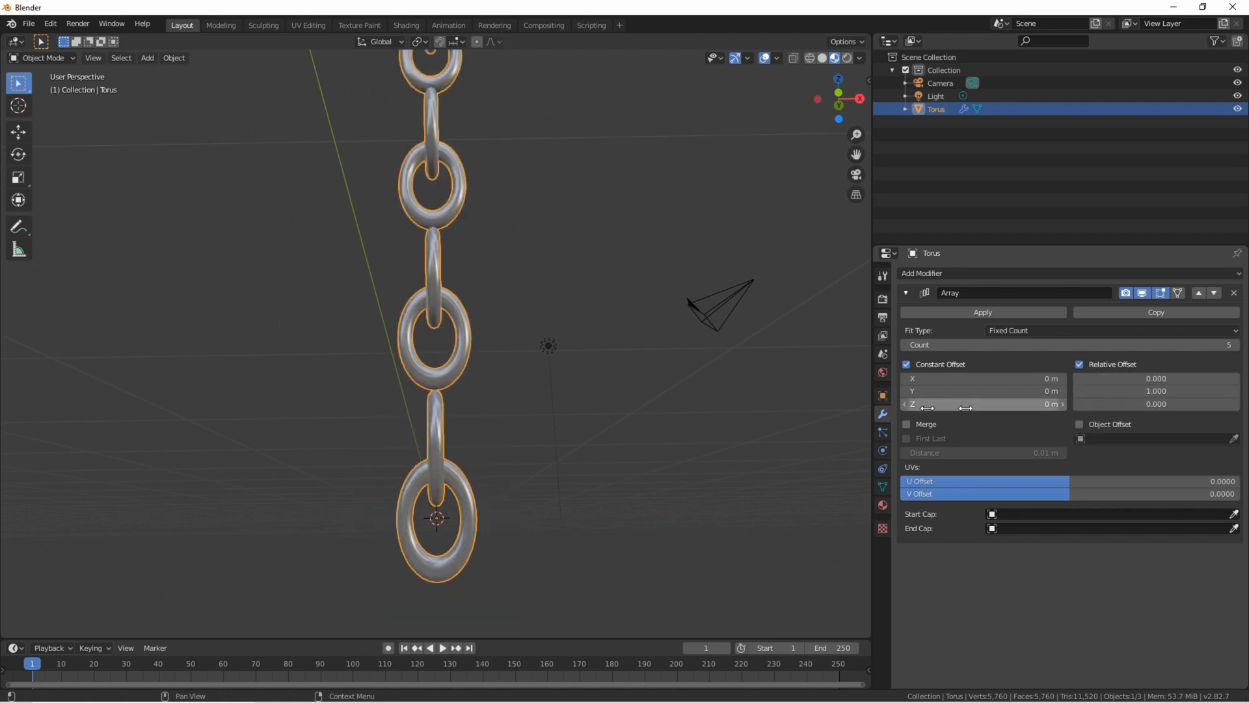
Try a relative Y offset of 0.75 for the array to interlock the neighbouring link pairs.
{"action": "key", "text": "shift+grave"}
{"action": "key", "text": "s"}
{"action": "key", "text": "a"}
{"action": "key", "text": "w"}
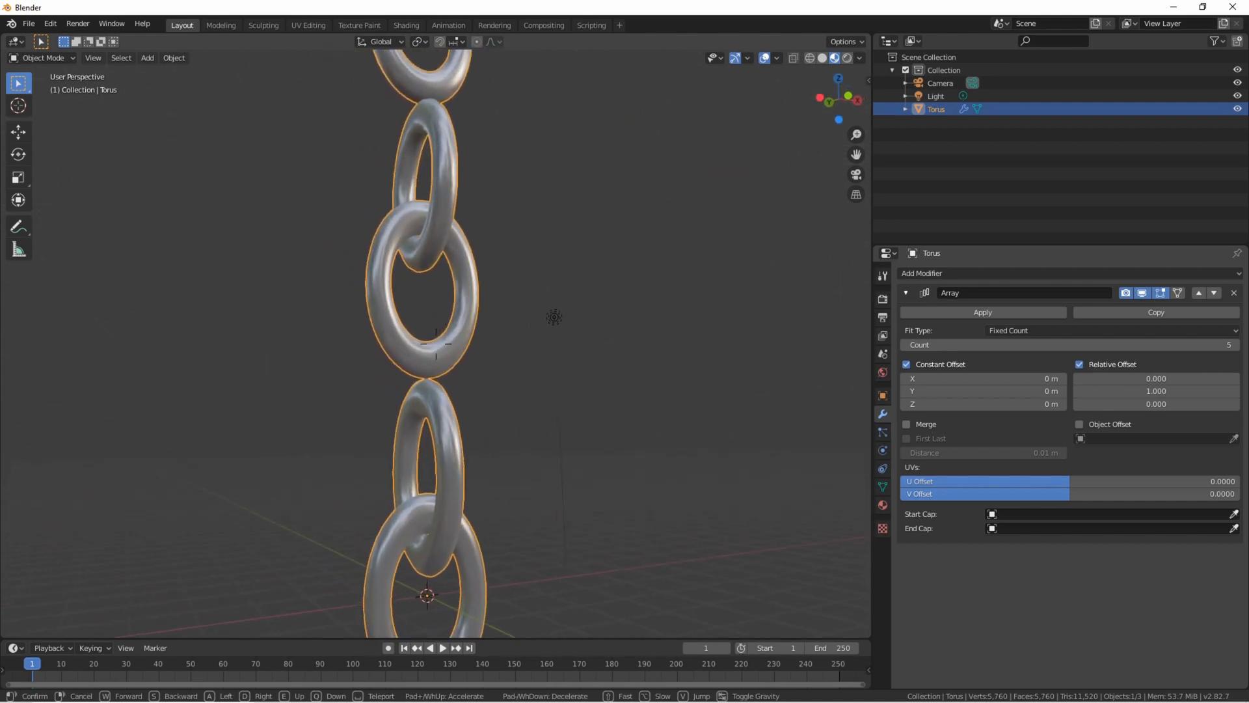
{"action": "left_click", "coordinate": [436, 343]}
{"action": "left_click", "coordinate": [1133, 393]}
{"action": "type", "text": ".75"}
{"action": "key", "text": "Return"}
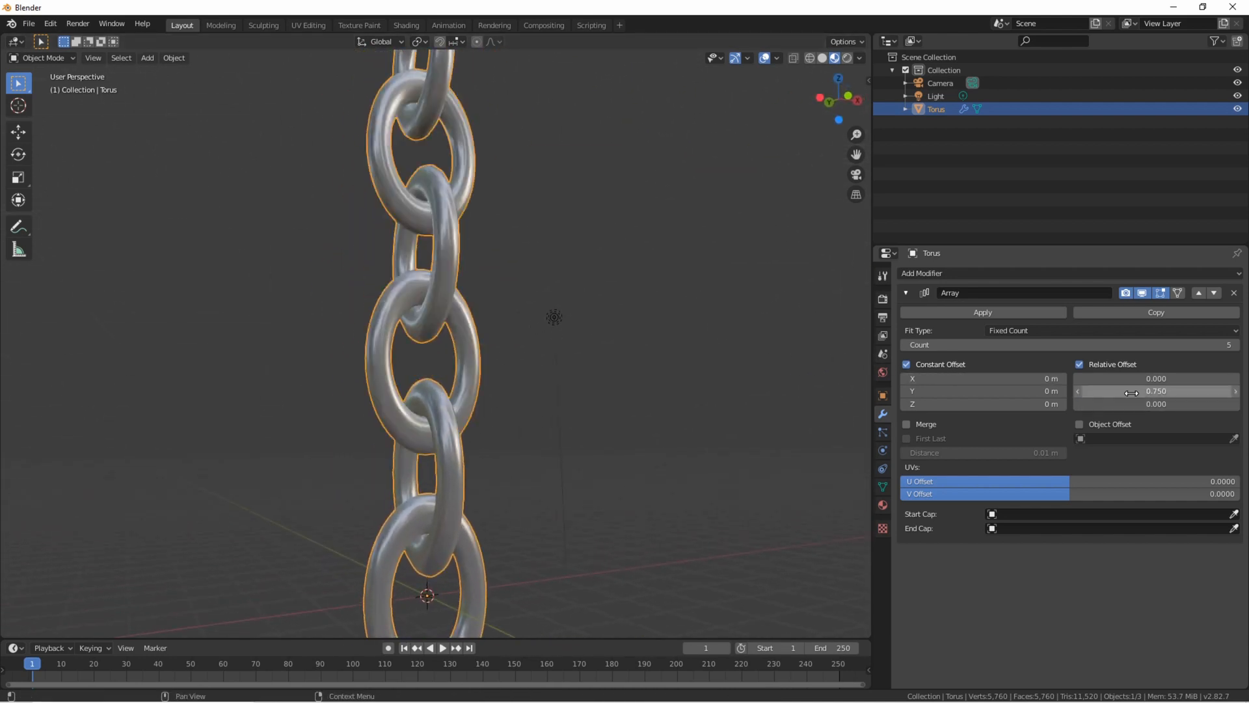
Try a tighter relative Y offset of 0.72 and check how closely the links interlock.
{"action": "scroll", "coordinate": [685, 441], "scroll_direction": "down", "scroll_amount": 5}
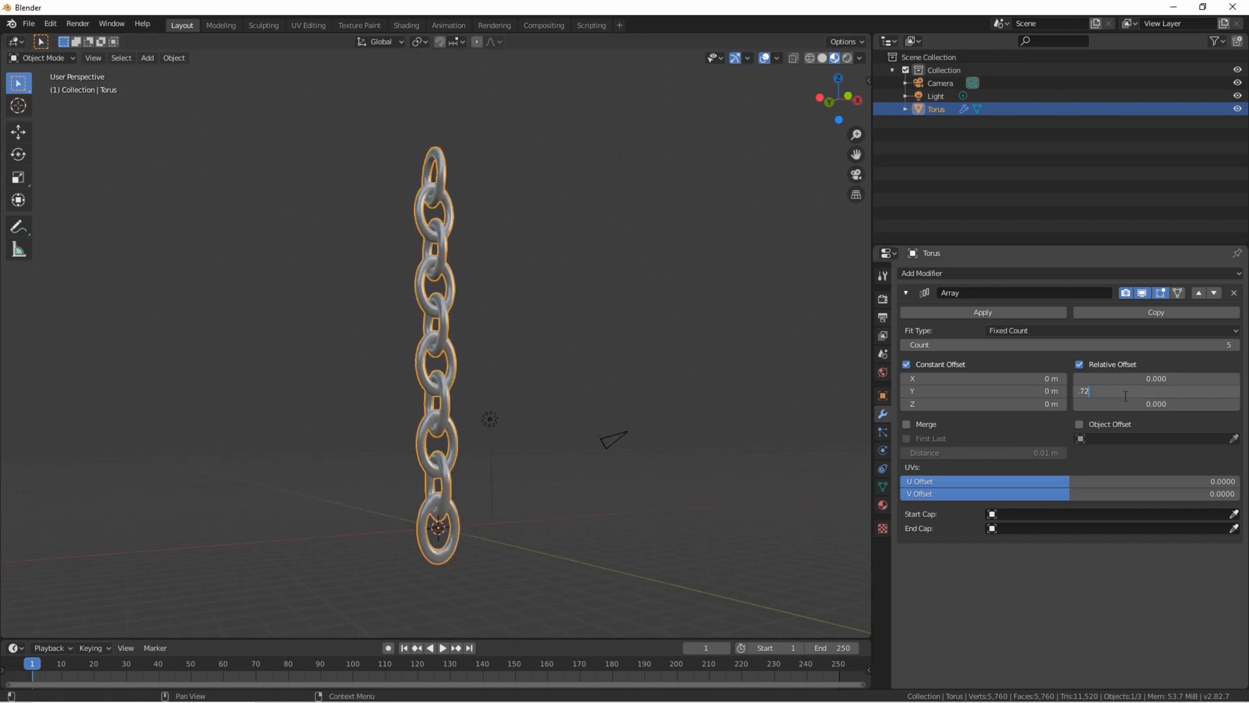
{"action": "key", "text": "Return"}
{"action": "key", "text": "shift+grave"}
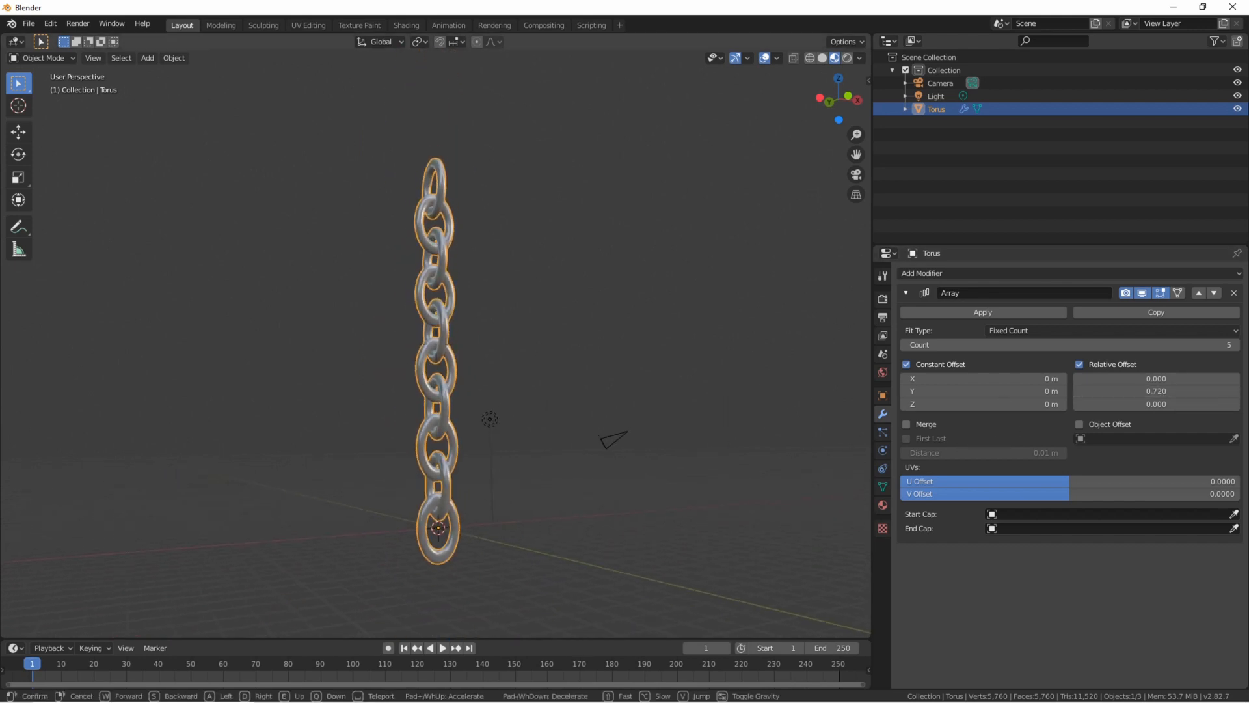
{"action": "key", "text": "w"}
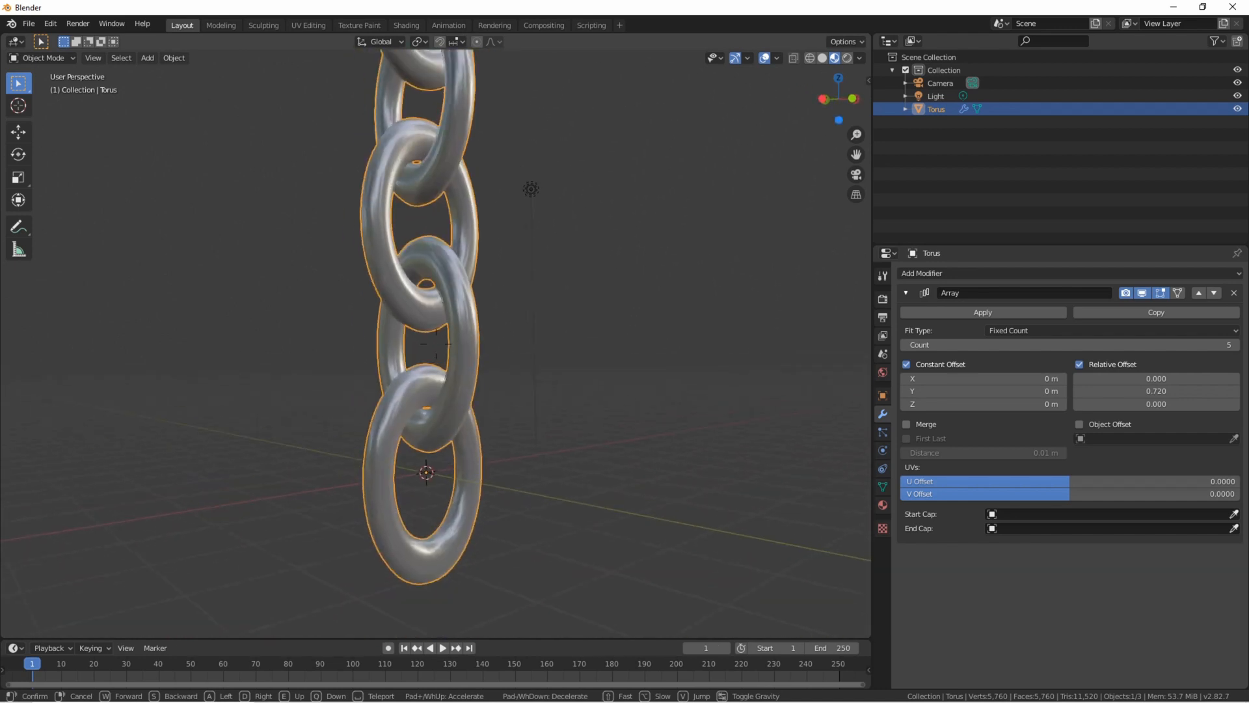
{"action": "left_click", "coordinate": [473, 337]}
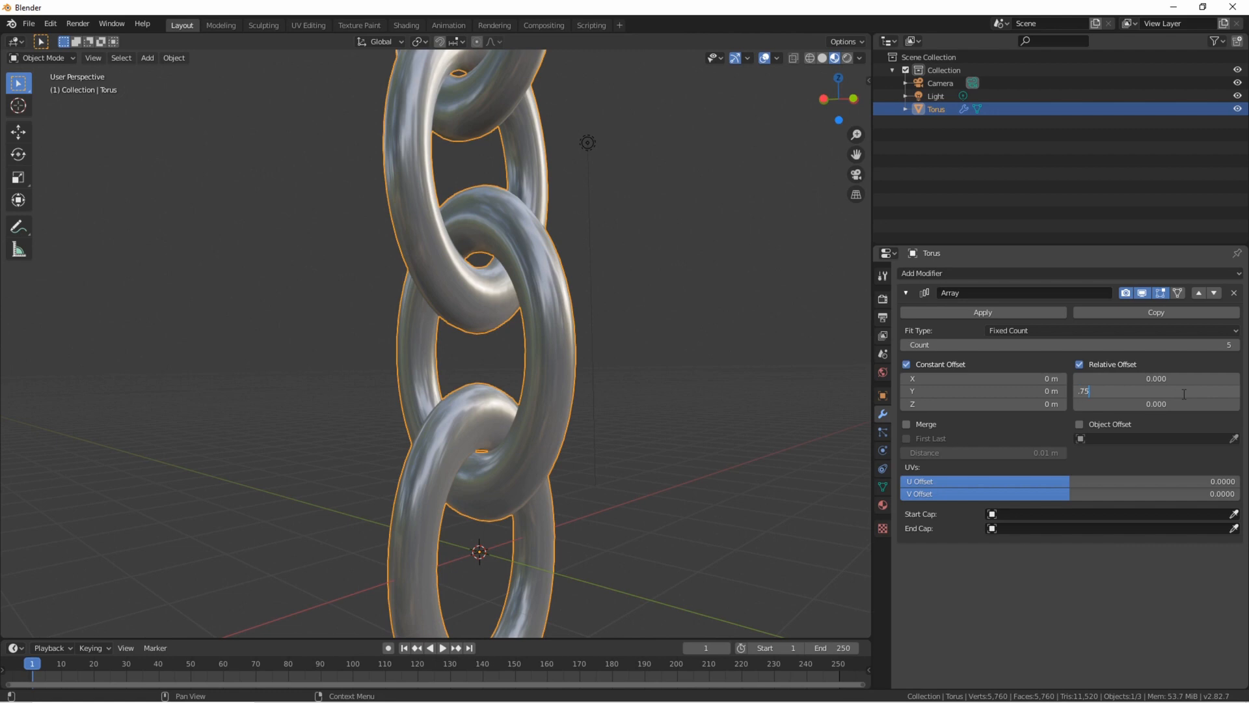
Try 0.75 again as the array's relative Y offset, and settle on 0.74.
{"action": "key", "text": "Return"}
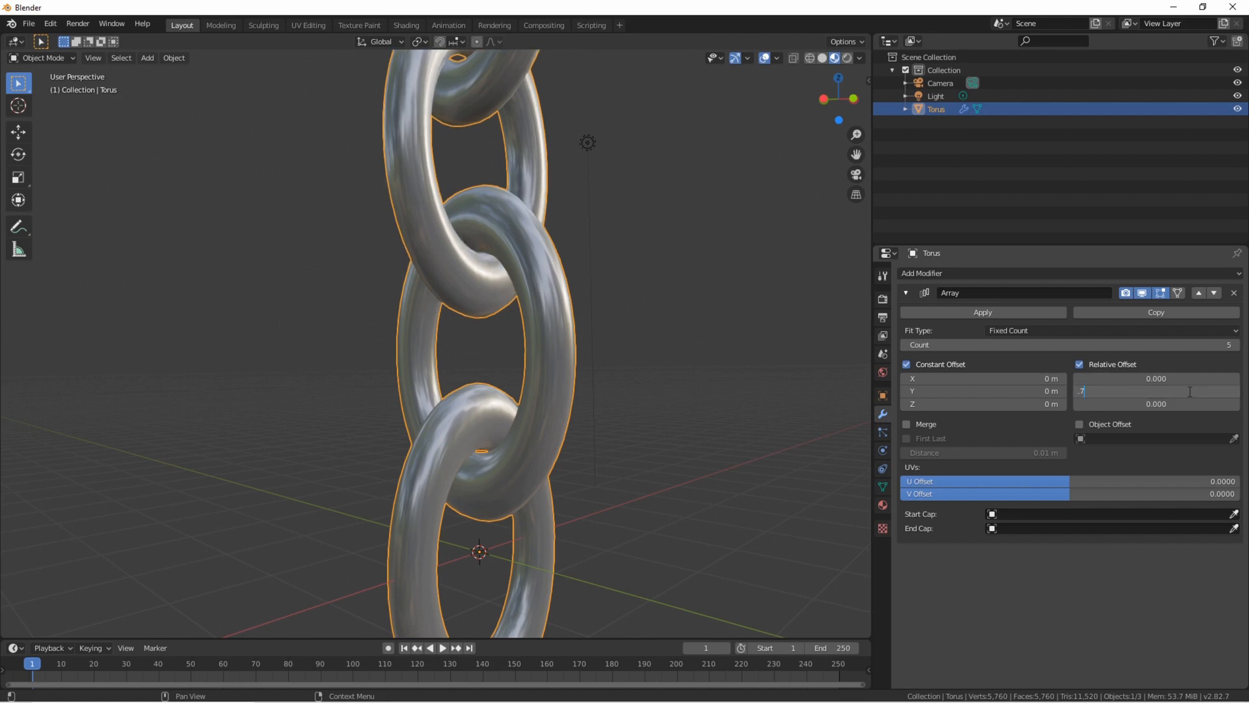
{"action": "type", "text": "4"}
{"action": "key", "text": "Return"}
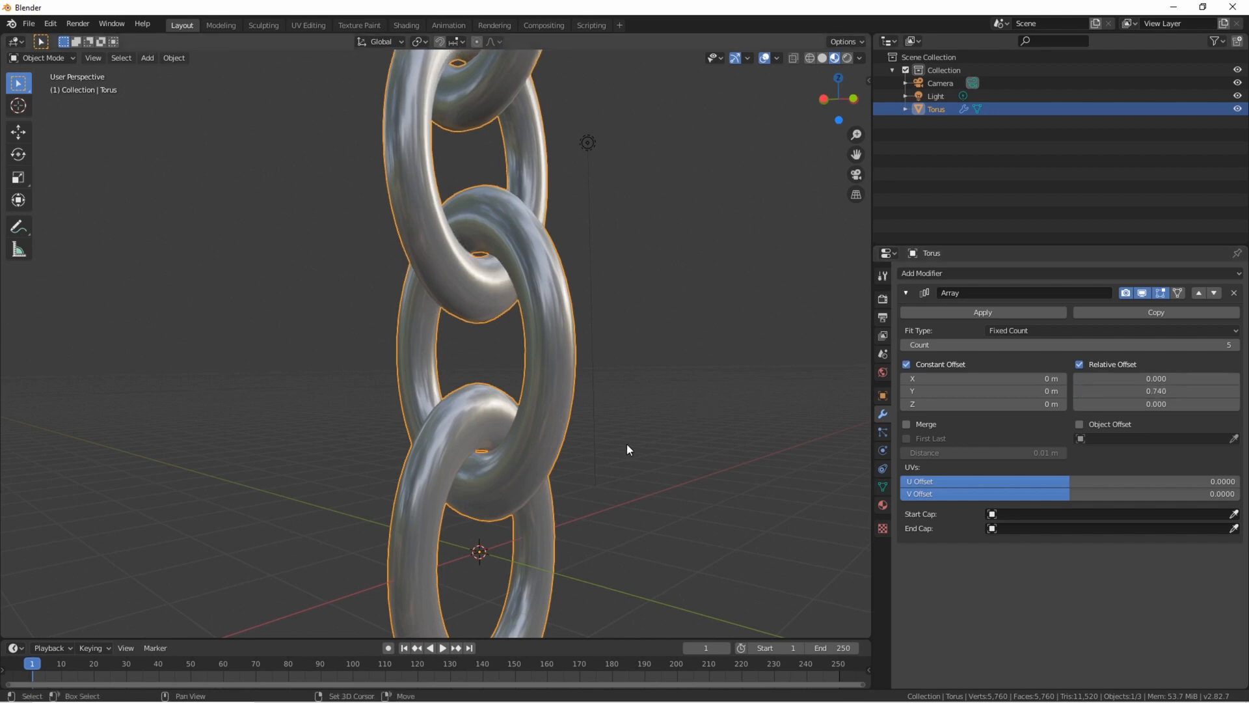
Set the array's count to 40 to lengthen the chain.
{"action": "key", "text": "shift+grave"}
{"action": "key", "text": "s"}
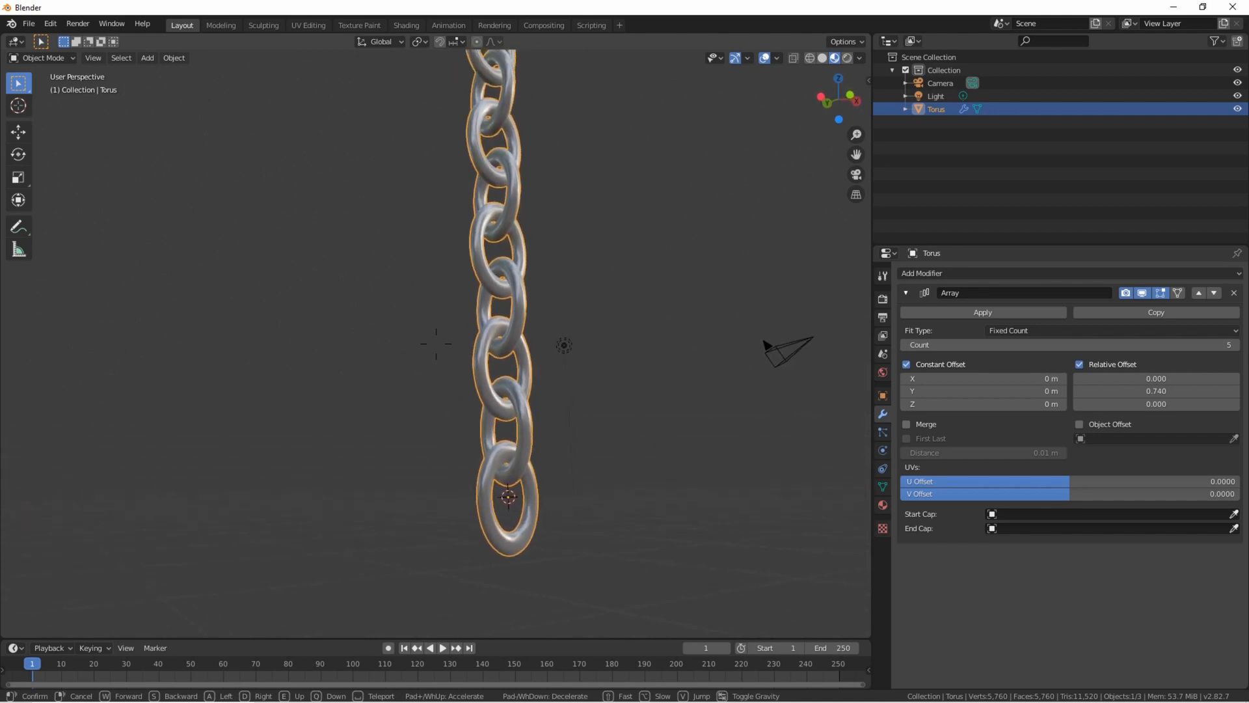
{"action": "left_click", "coordinate": [436, 344]}
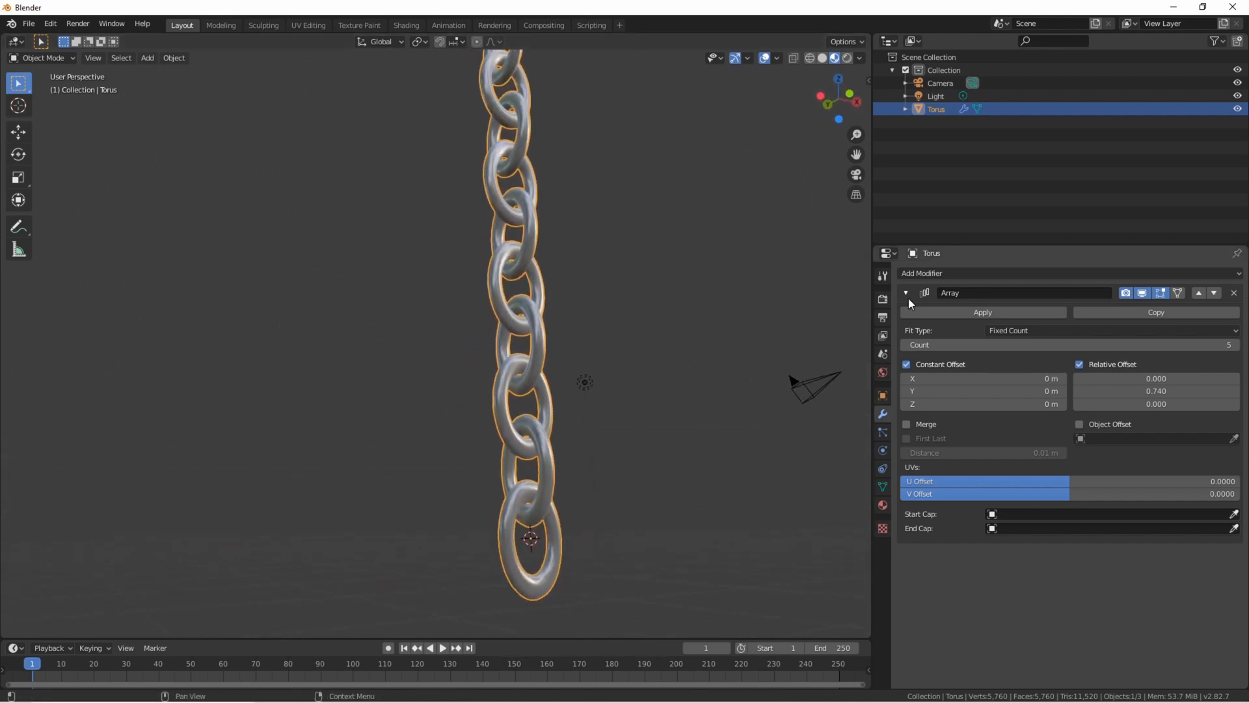
{"action": "left_click", "coordinate": [974, 345]}
{"action": "type", "text": "40"}
{"action": "key", "text": "Return"}
Apply the Array modifier to turn the repeated chain links into real geometry.
{"action": "key", "text": "shift+grave"}
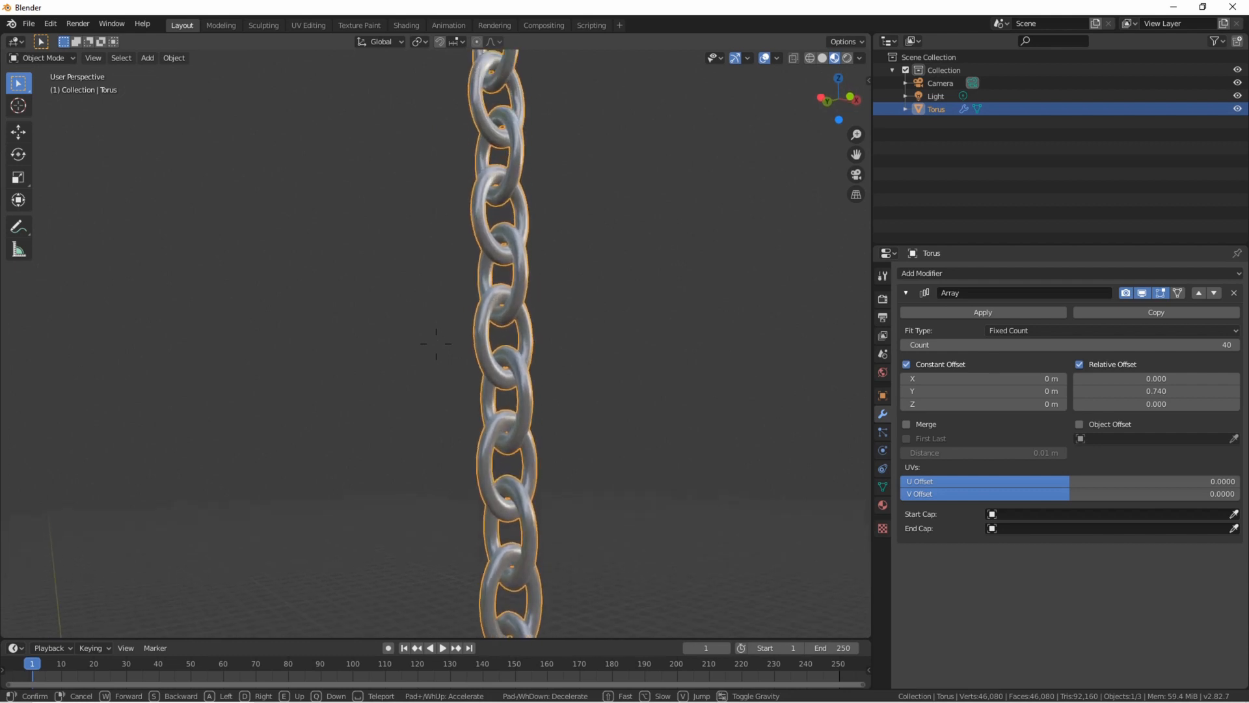
{"action": "key", "text": "s"}
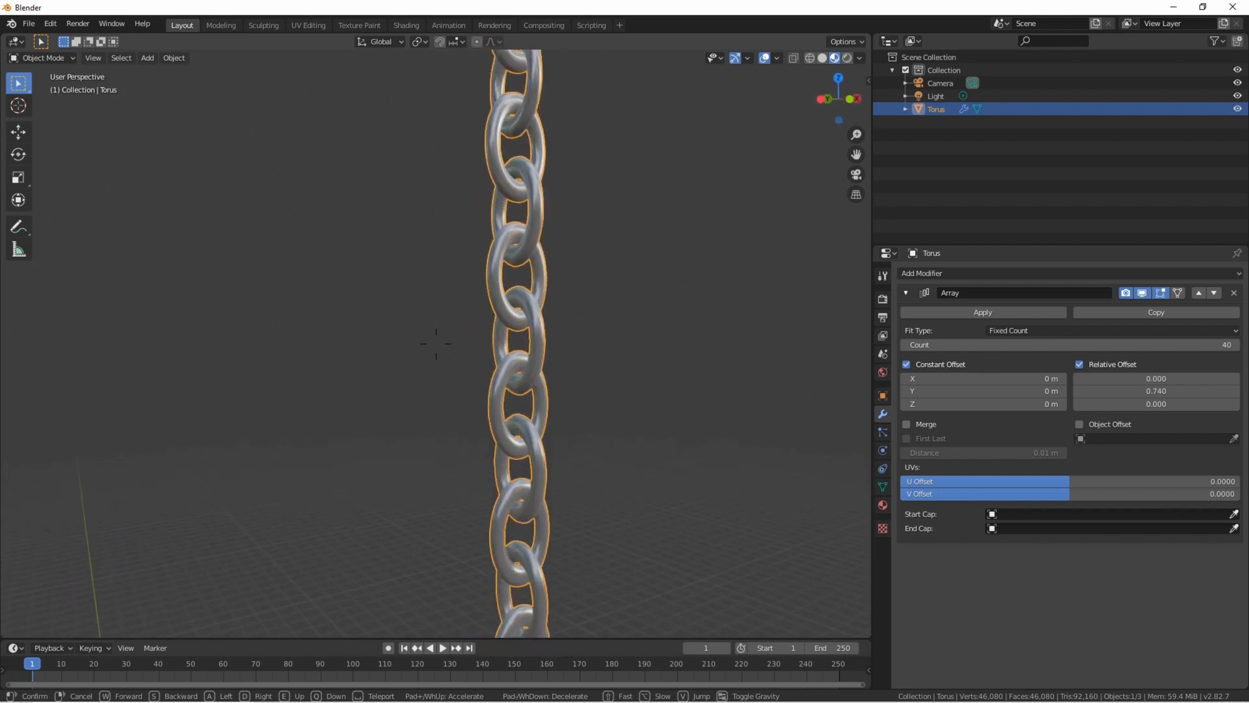
{"action": "key", "text": "s"}
{"action": "key", "text": "w"}
{"action": "key", "text": "w"}
{"action": "left_click", "coordinate": [436, 343]}
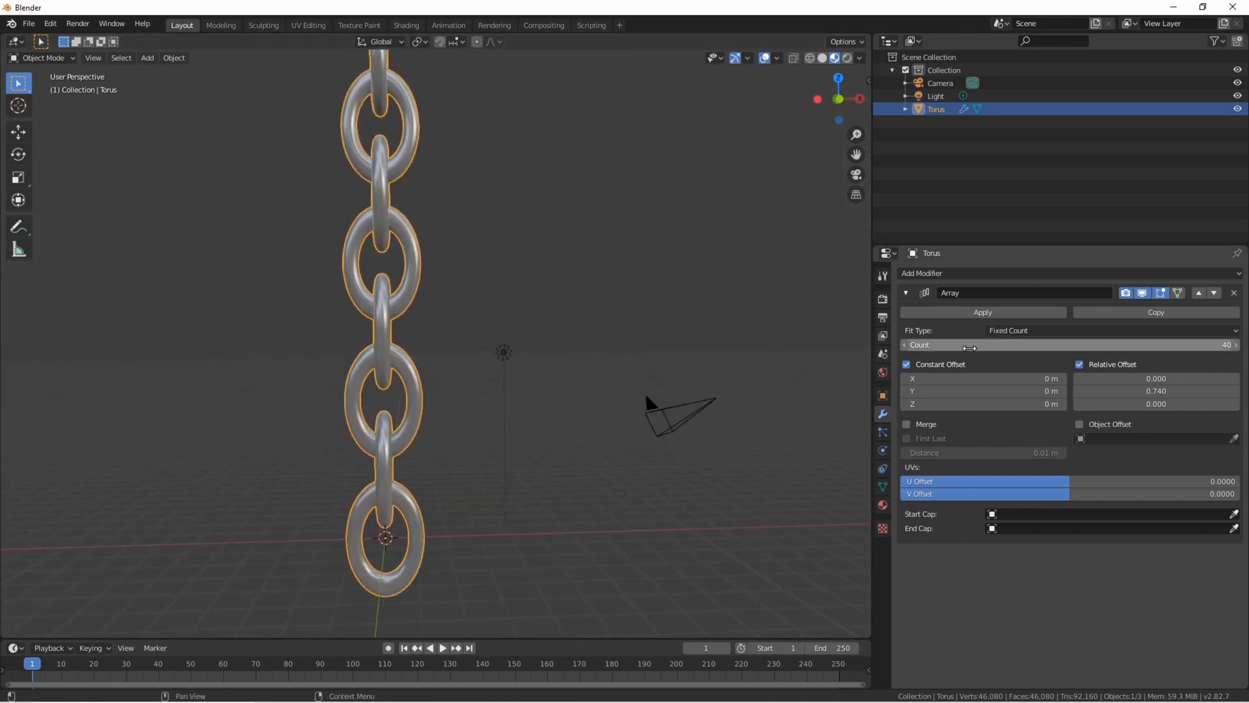
{"action": "left_click", "coordinate": [1055, 318]}
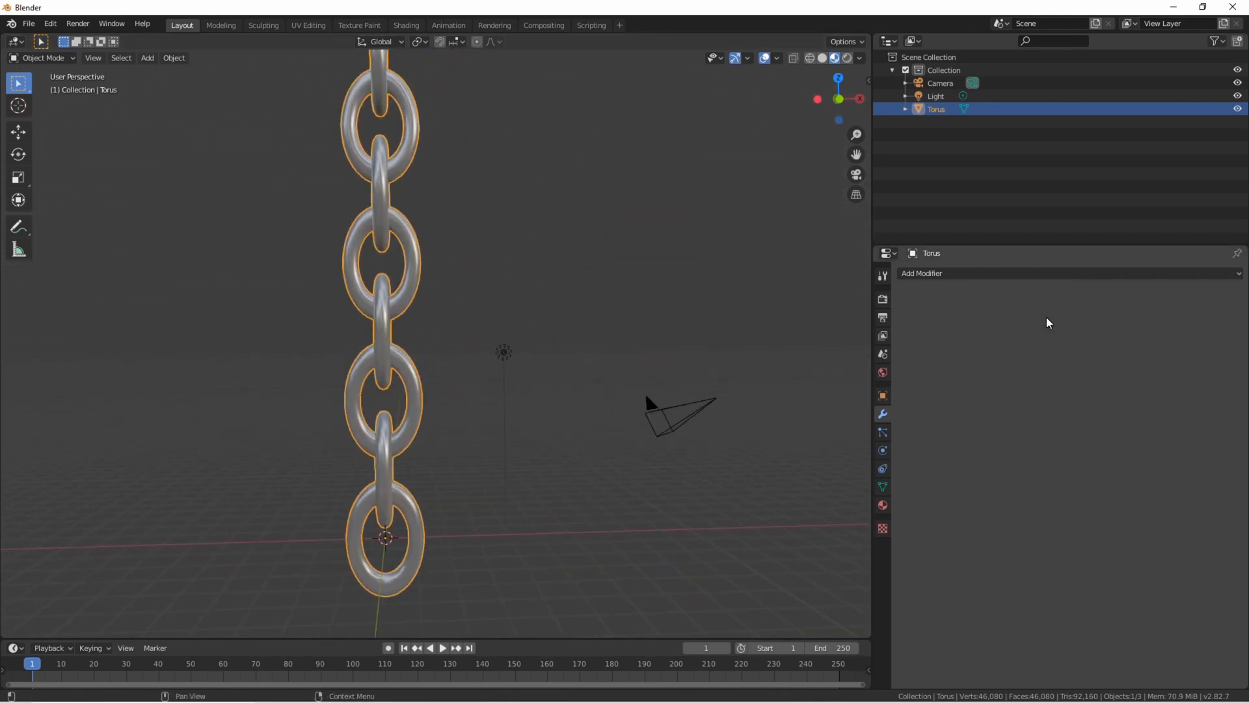
Undo applying the Array modifier, and apply it again to the chain.
{"action": "key", "text": "shift+grave"}
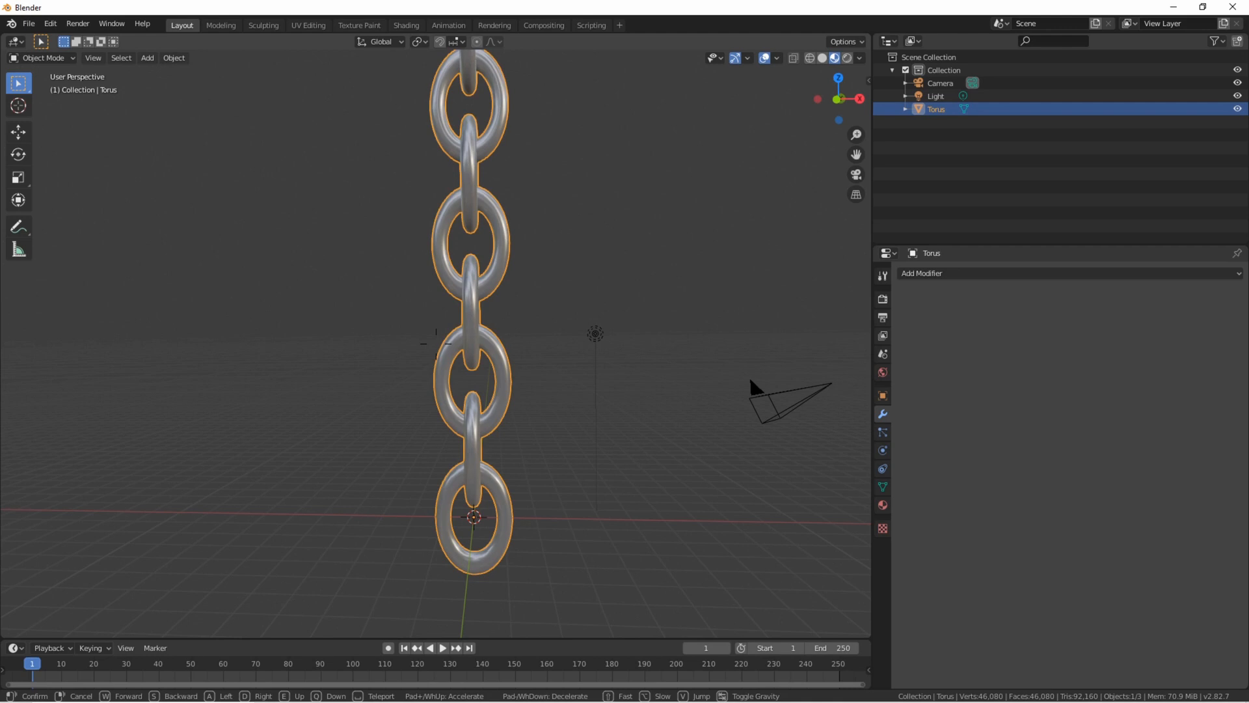
{"action": "key", "text": "Escape"}
{"action": "key", "text": "ctrl+z"}
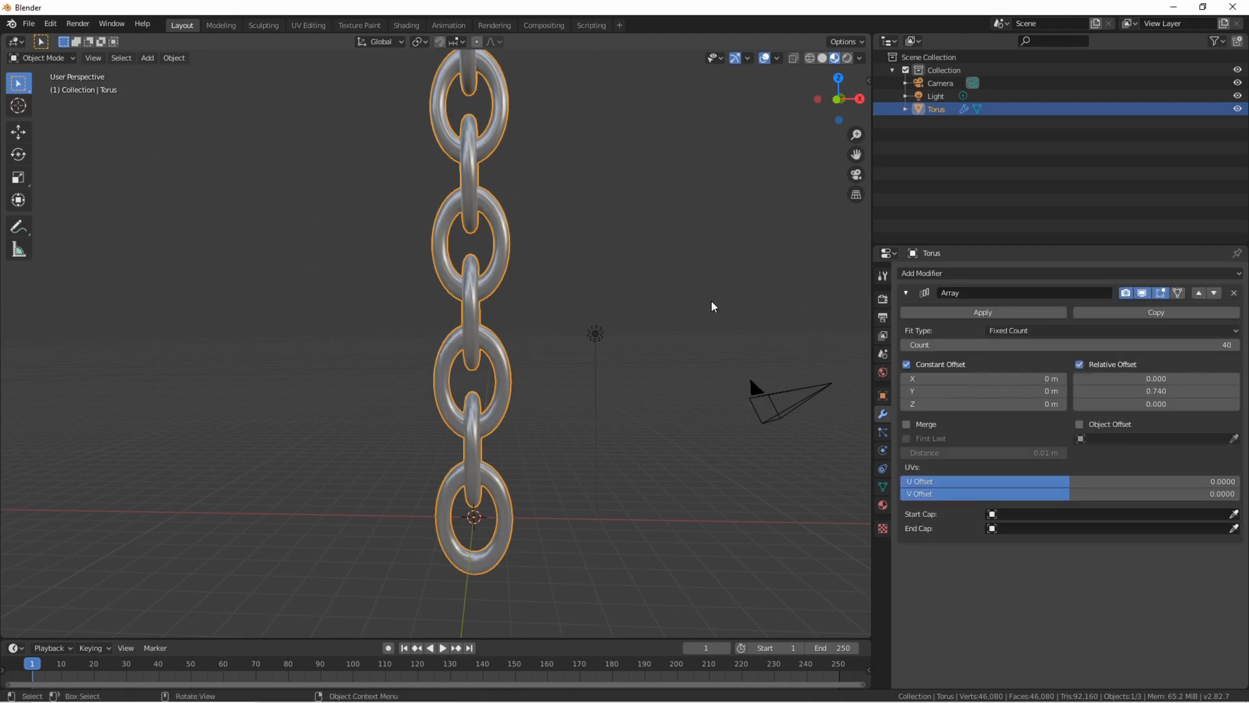
{"action": "left_click", "coordinate": [1032, 316]}
{"action": "left_click", "coordinate": [1031, 315]}
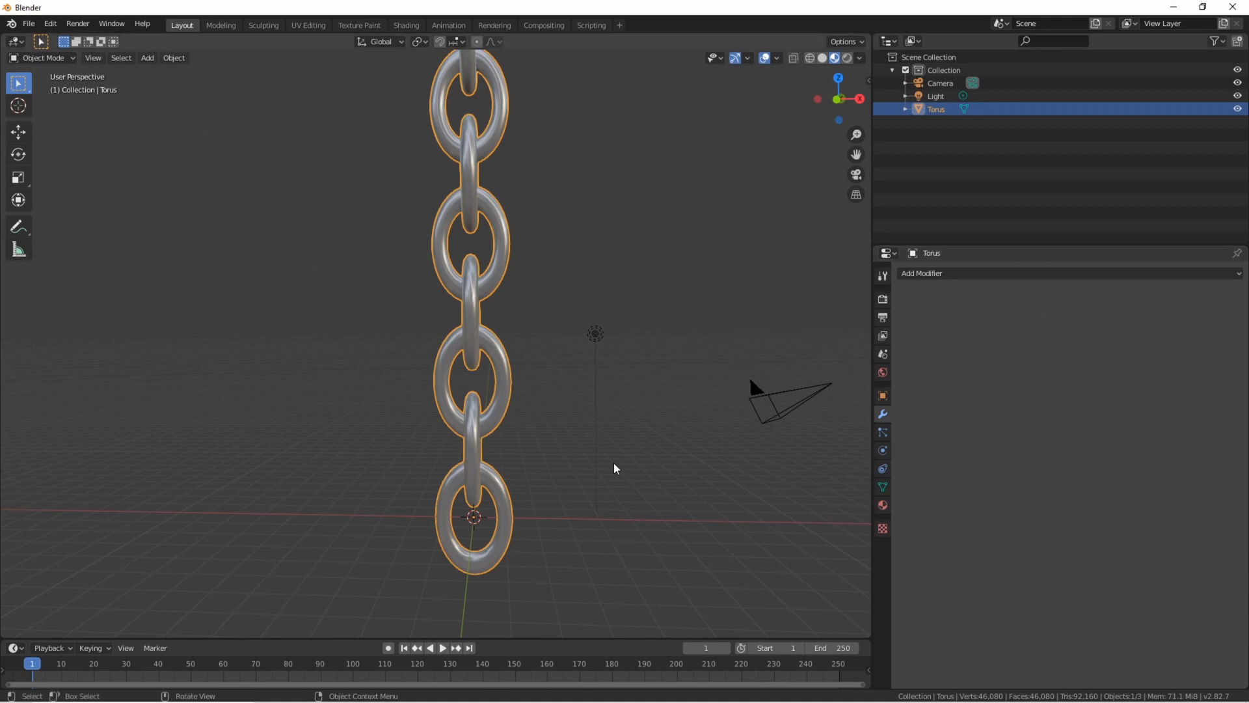
Examine the chain's mesh in Edit Mode from several distances and angles, and return to Object Mode.
{"action": "key", "text": "Tab"}
{"action": "key", "text": "shift+grave"}
{"action": "key", "text": "w"}
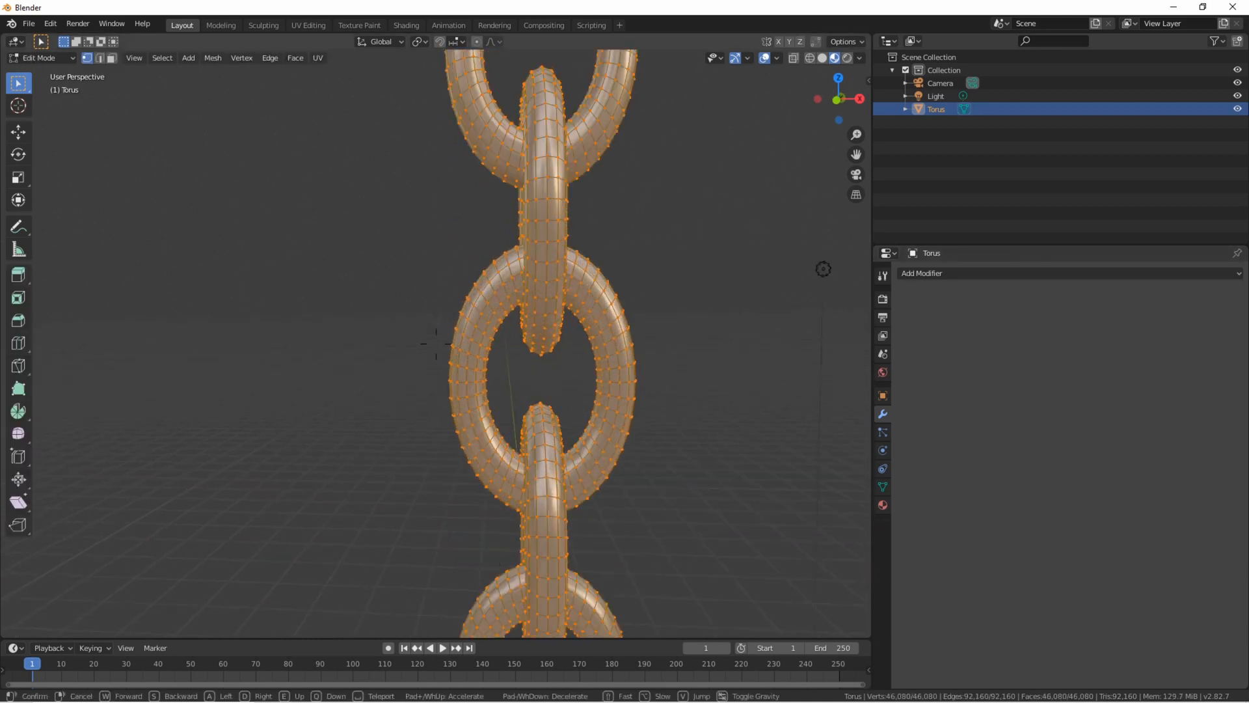
{"action": "key", "text": "s"}
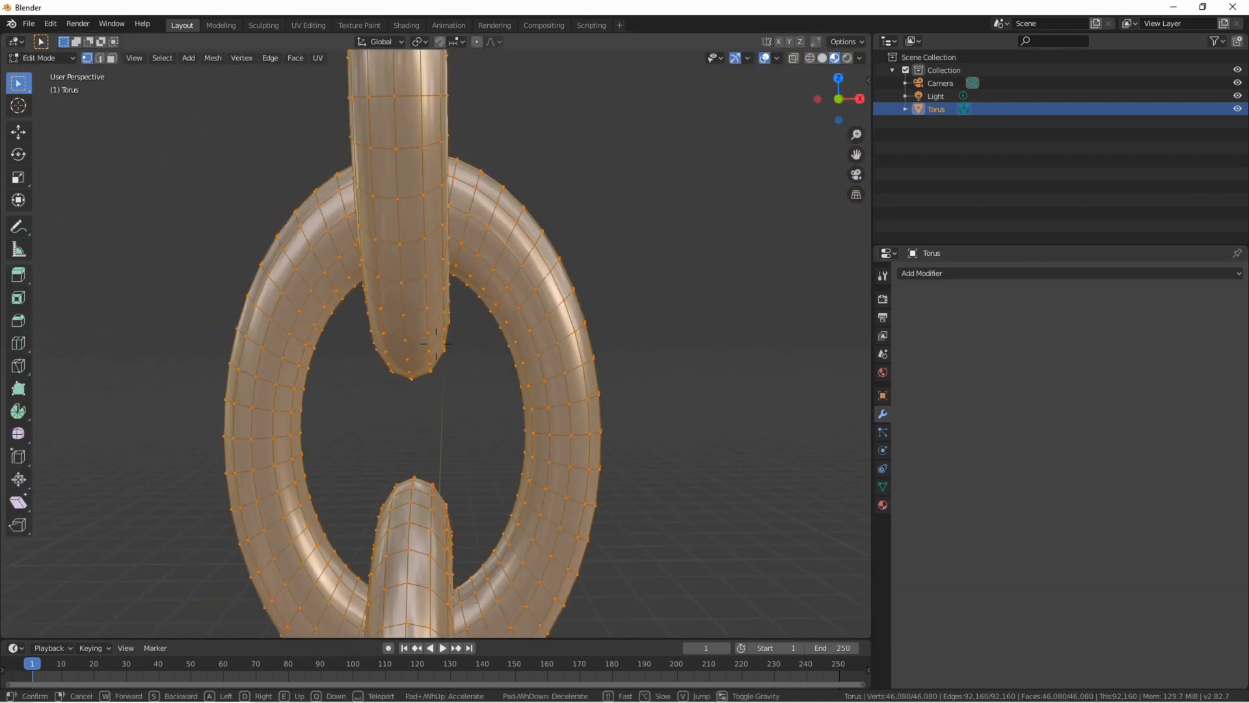
{"action": "key", "text": "s"}
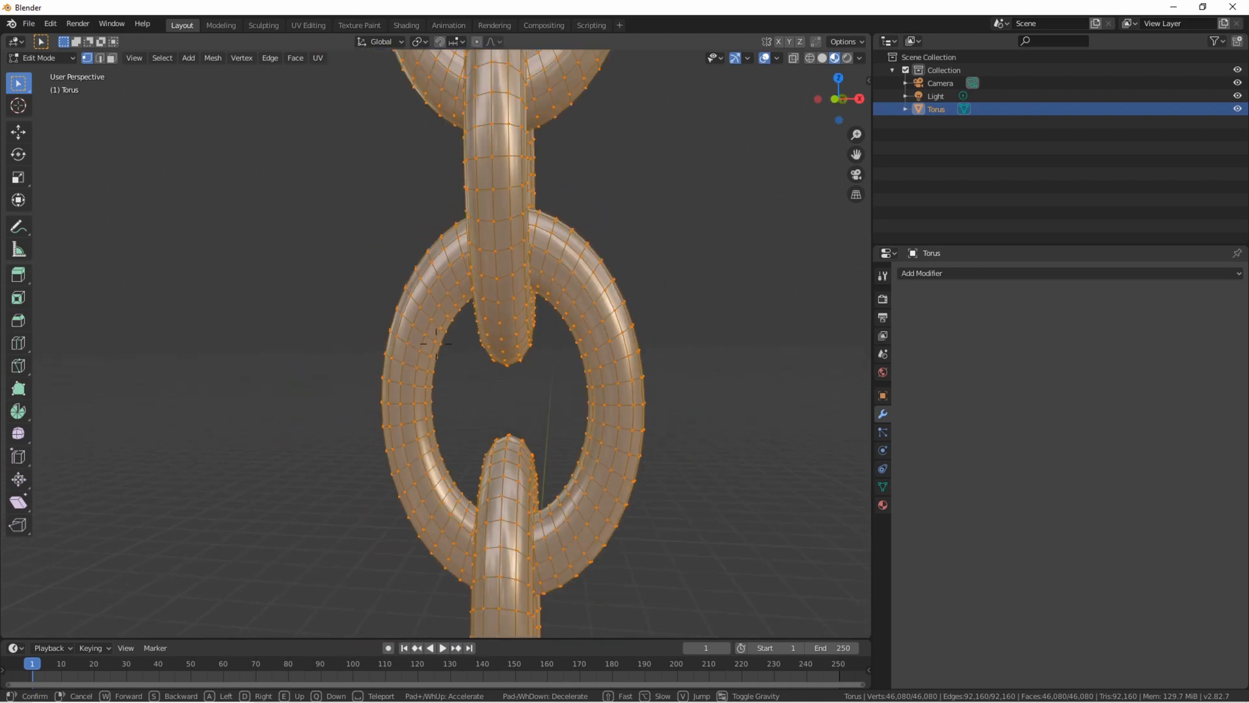
{"action": "key", "text": "a"}
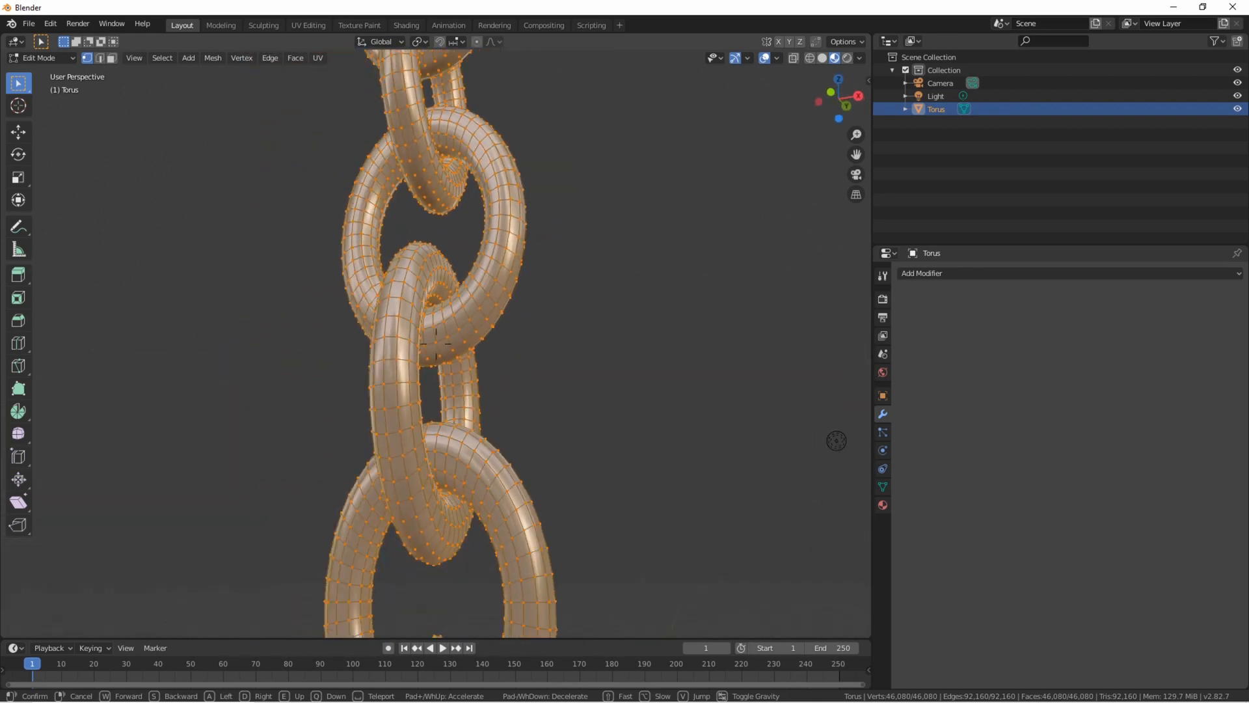
{"action": "key", "text": "s"}
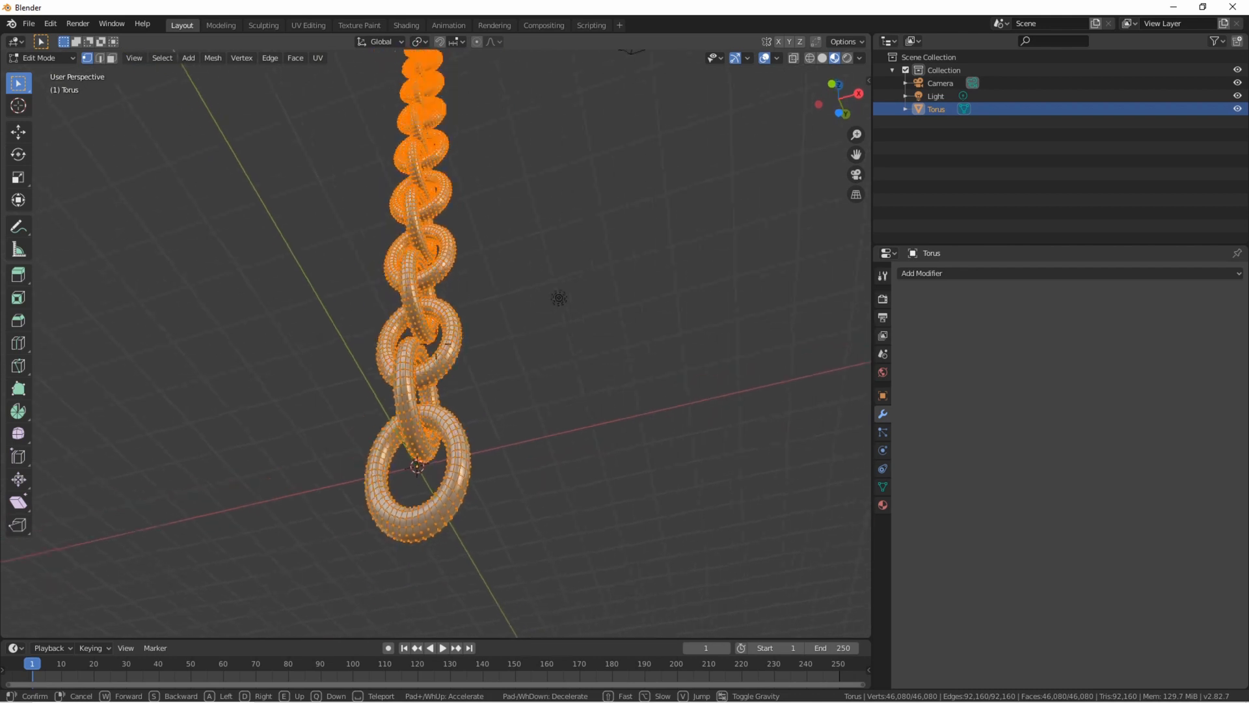
{"action": "key", "text": "w"}
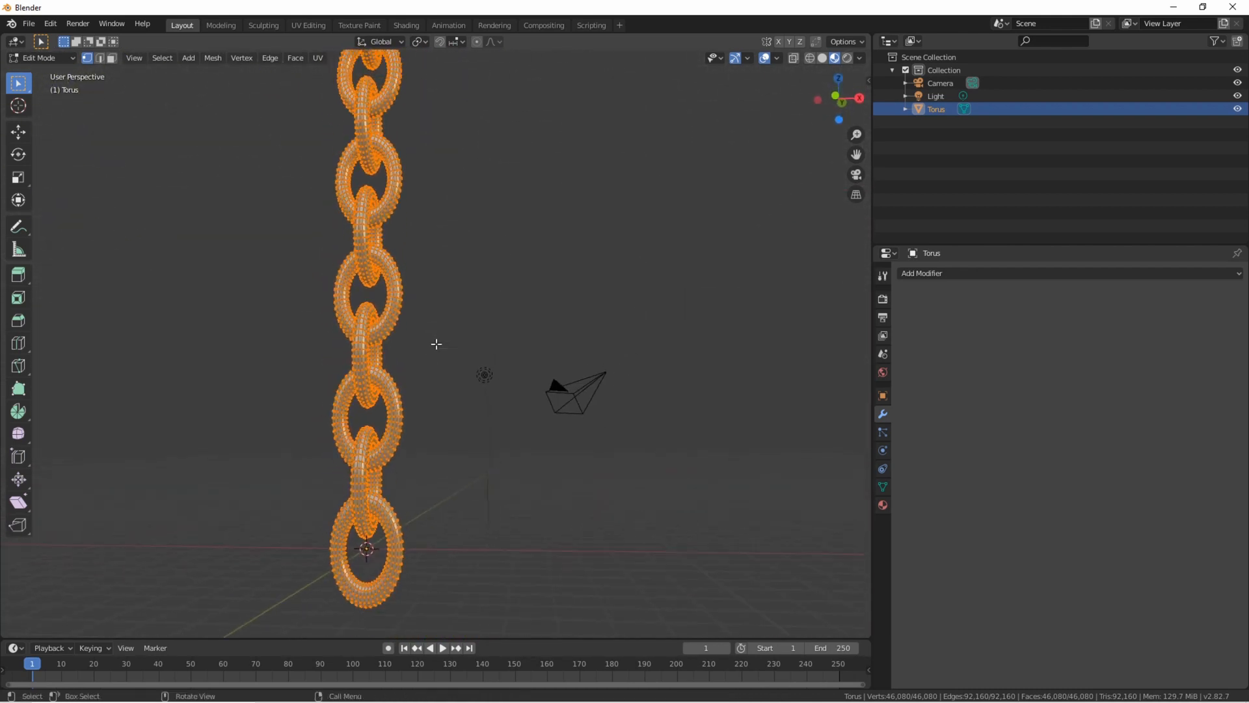
{"action": "left_click", "coordinate": [274, 394]}
{"action": "key", "text": "Tab"}
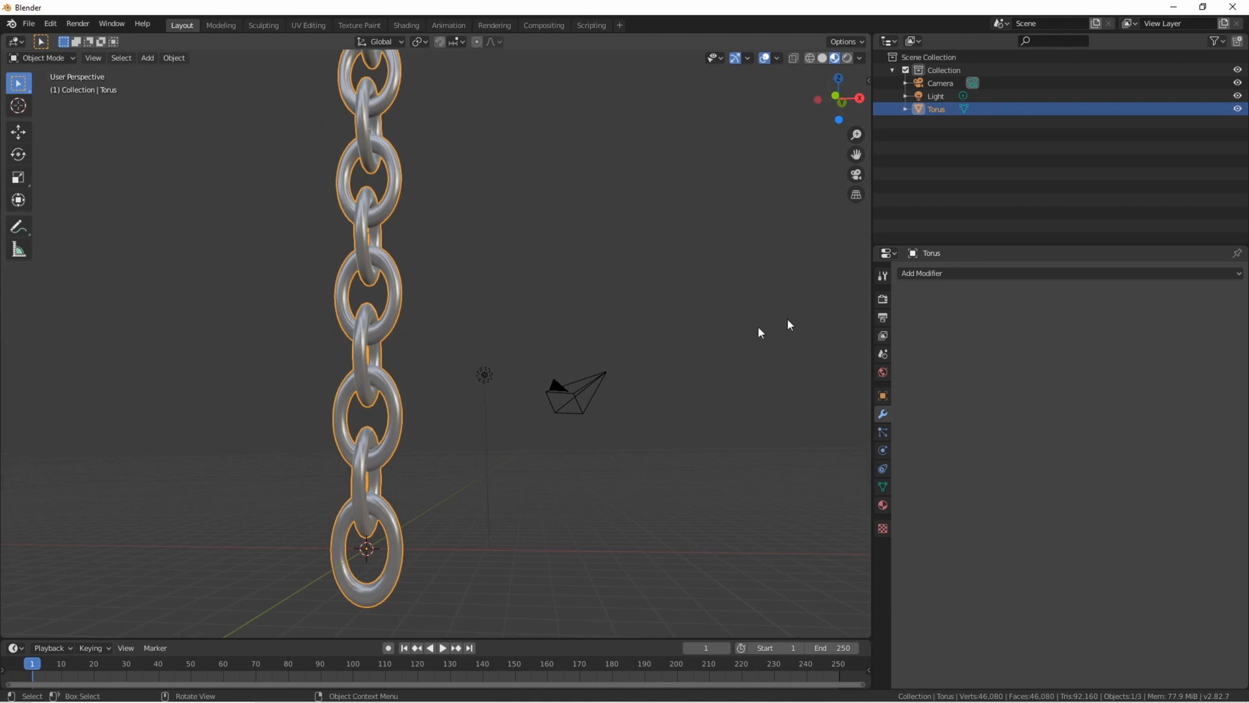
Add a new Array modifier to the chain and set its relative X offset to 2.
{"action": "left_click", "coordinate": [1009, 273]}
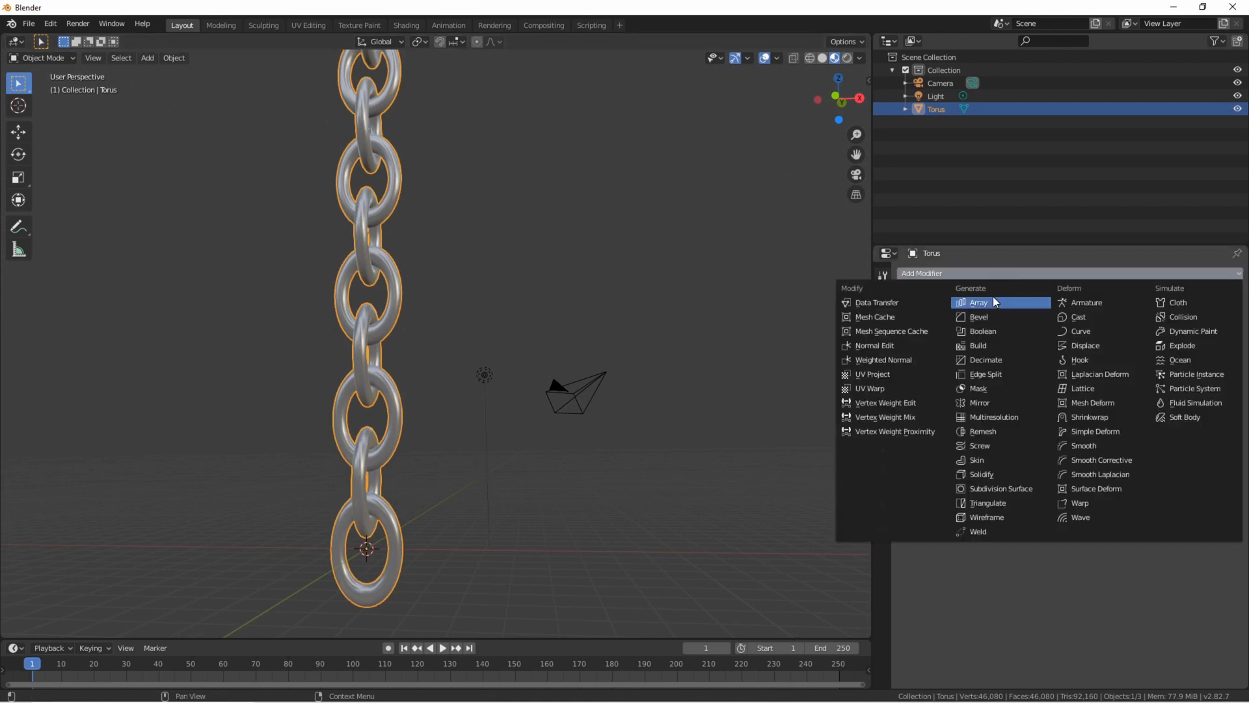
{"action": "left_click", "coordinate": [995, 302]}
{"action": "key", "text": "shift+grave"}
{"action": "key", "text": "s"}
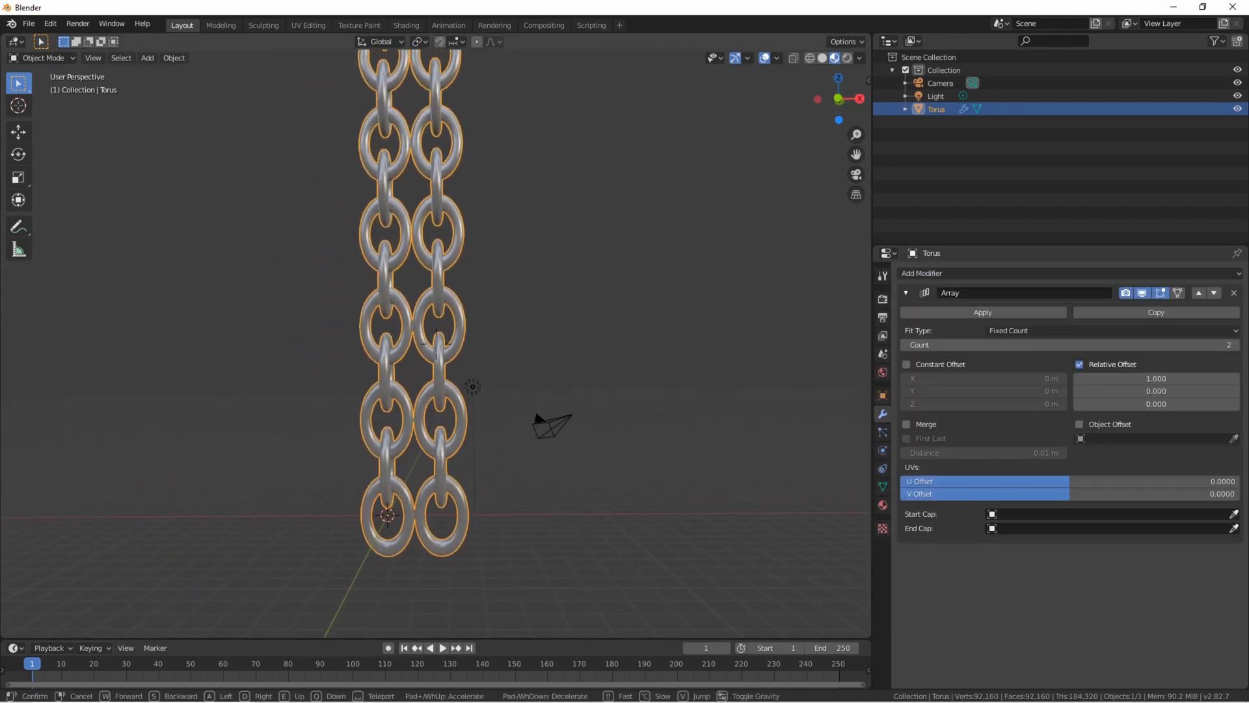
{"action": "left_click", "coordinate": [436, 344]}
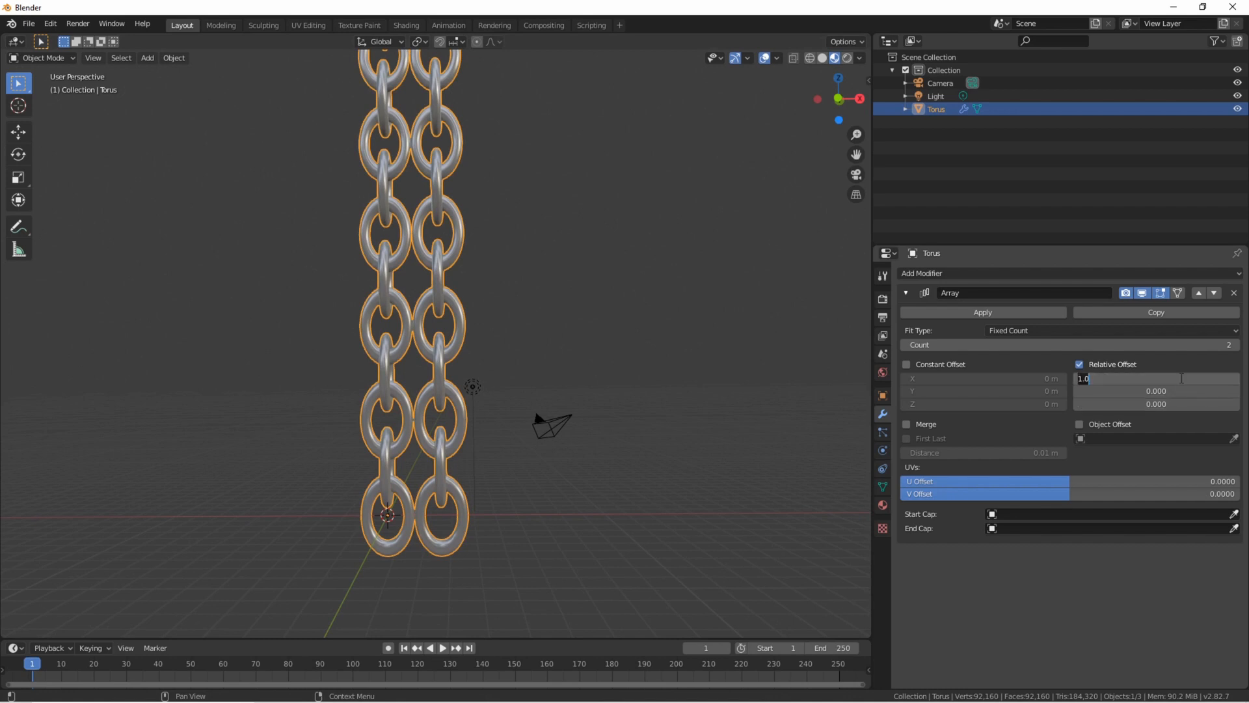
{"action": "type", "text": "2"}
{"action": "key", "text": "Return"}
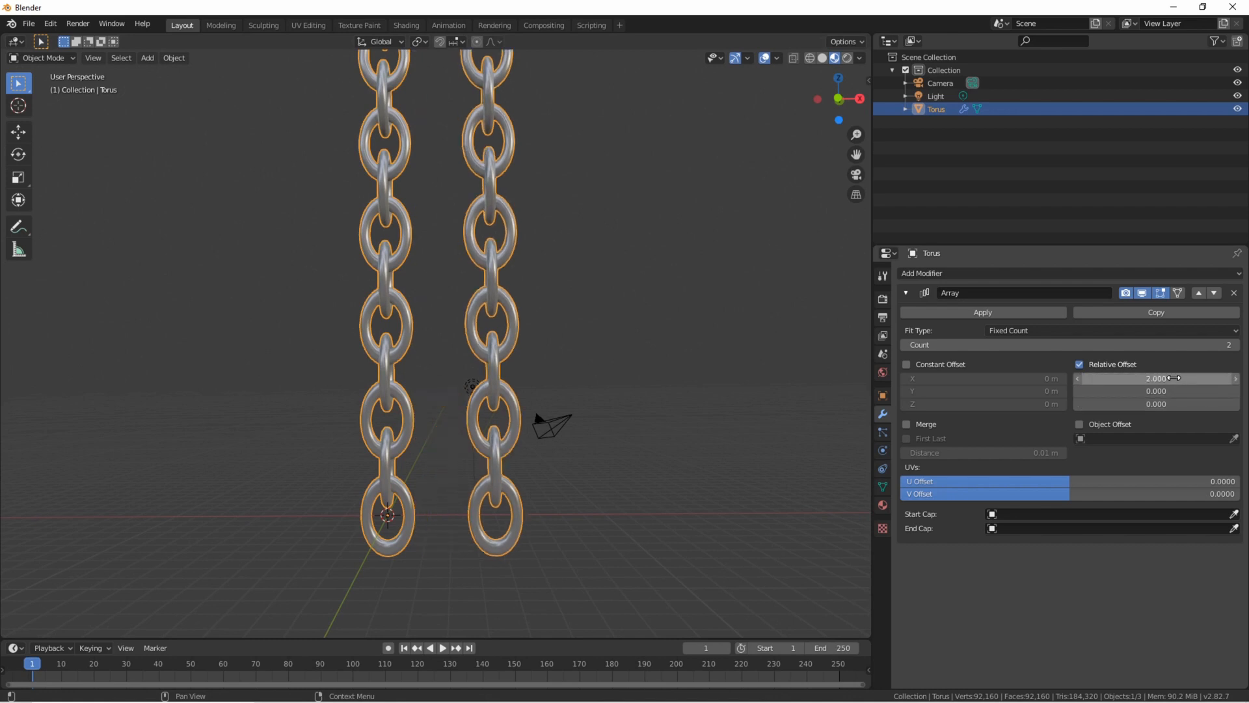
Set the new array's count to 15 to make a row of parallel chains, and check the whole row.
{"action": "left_click", "coordinate": [1154, 344]}
{"action": "type", "text": "15"}
{"action": "key", "text": "Return"}
{"action": "key", "text": "shift+grave"}
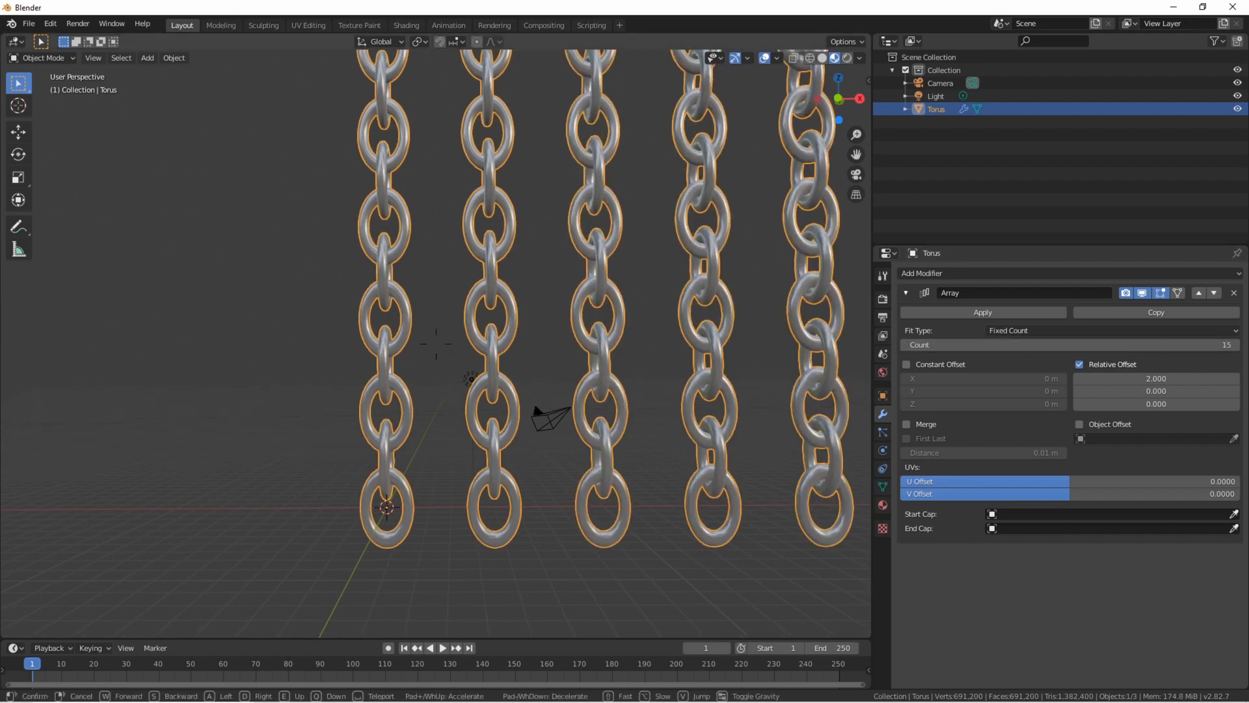
{"action": "key", "text": "s"}
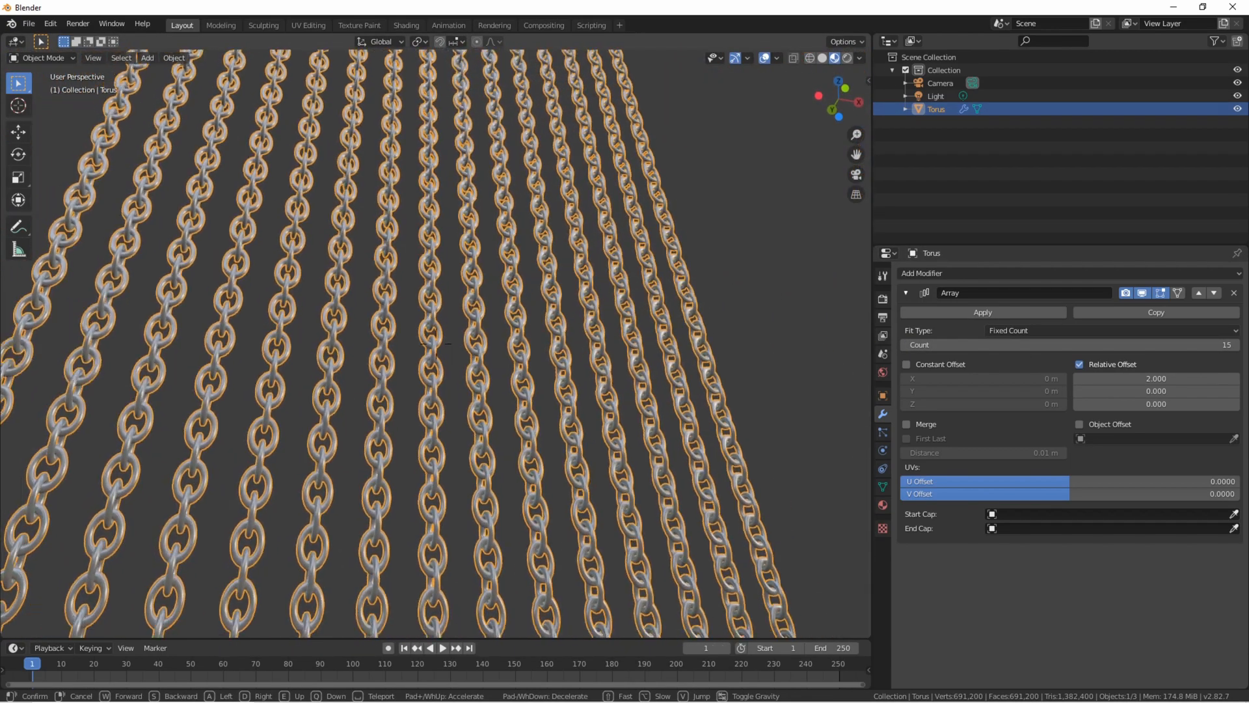
{"action": "key", "text": "s"}
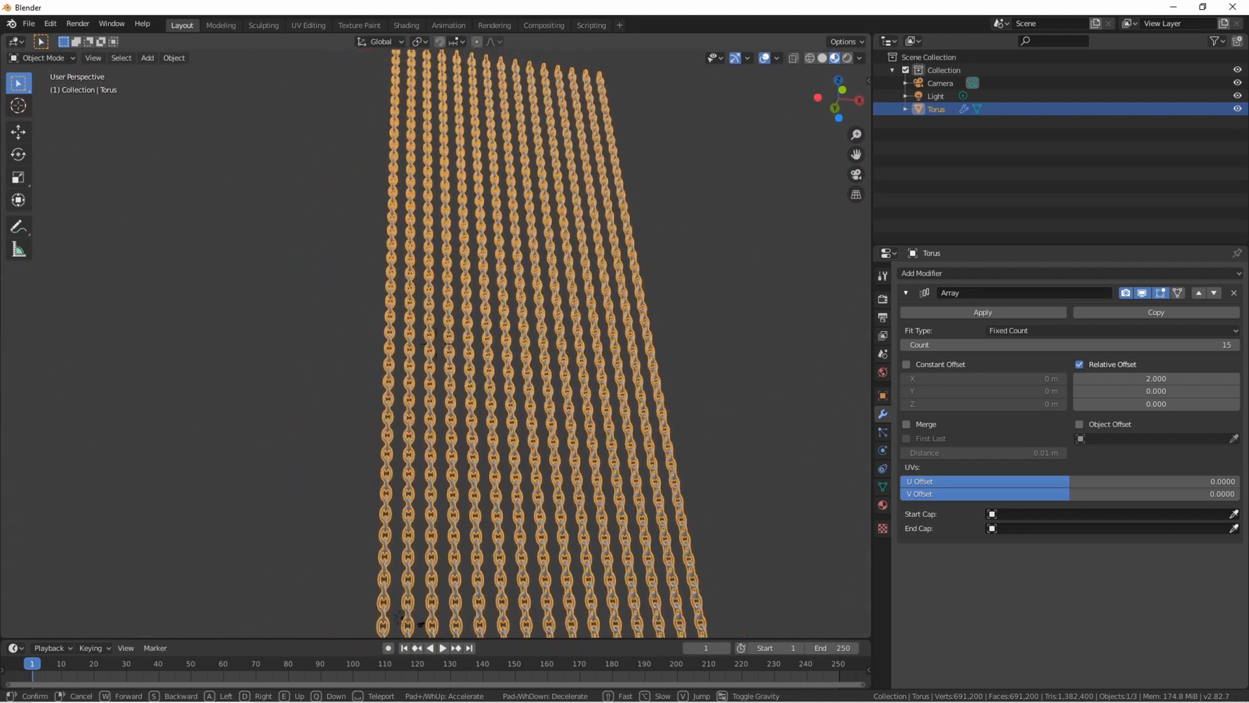
Raise the sideways array's count to 45 and check the resulting wall of chains.
{"action": "key", "text": "w"}
{"action": "key", "text": "Return"}
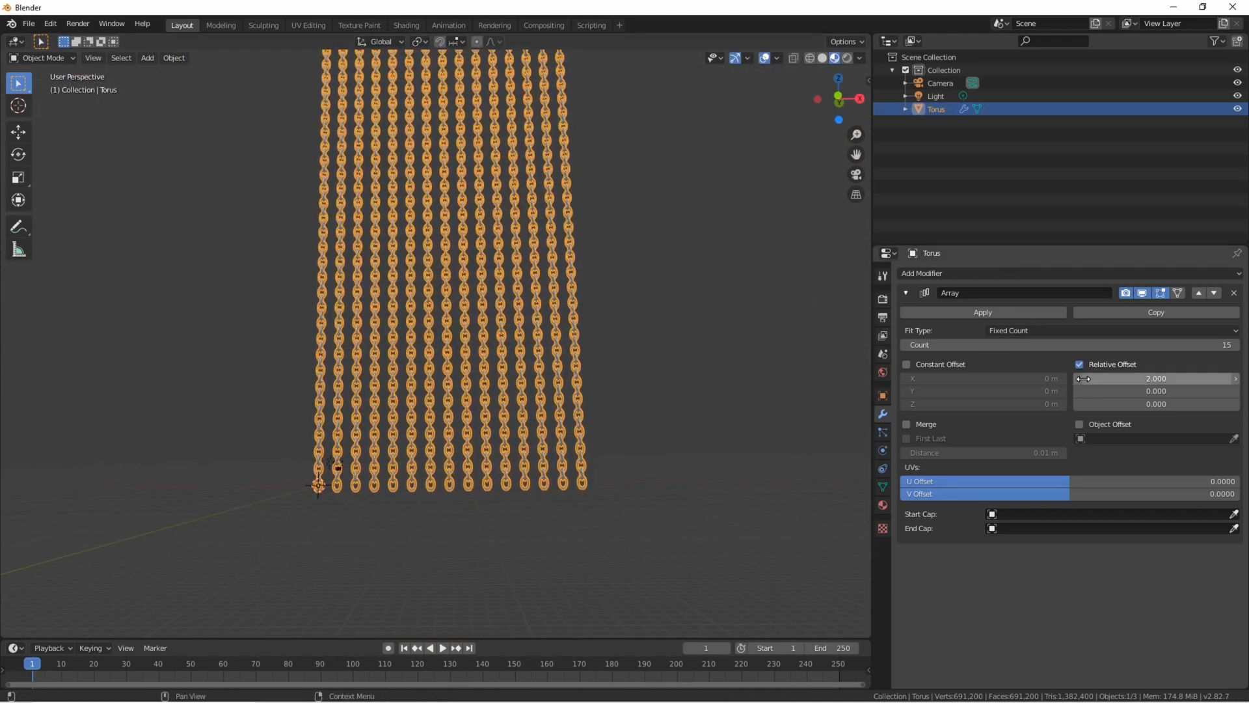
{"action": "left_click", "coordinate": [1105, 345]}
{"action": "type", "text": "45"}
{"action": "key", "text": "Return"}
{"action": "key", "text": "shift+grave"}
{"action": "key", "text": "w"}
{"action": "key", "text": "Return"}
{"action": "key", "text": "Tab"}
{"action": "key", "text": "Tab"}
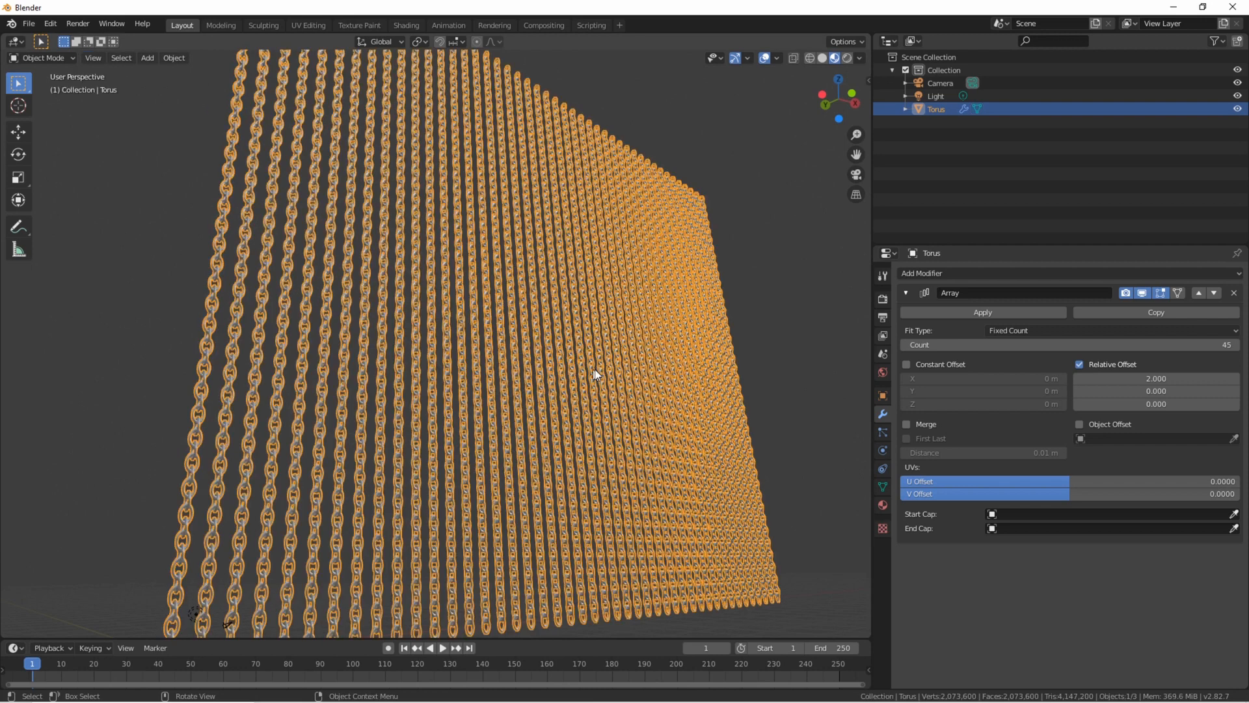
Apply the Array modifier to the wall of chains and inspect its combined mesh in Edit Mode.
{"action": "left_click", "coordinate": [1006, 315]}
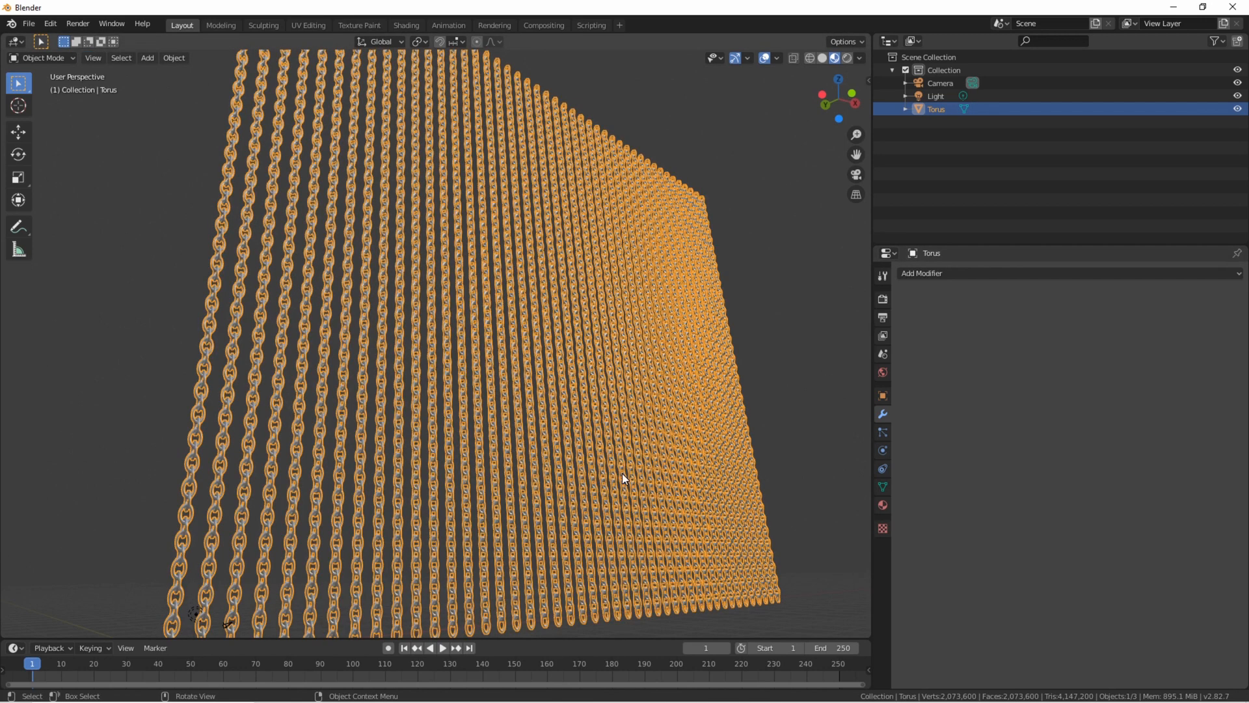
{"action": "key", "text": "Tab"}
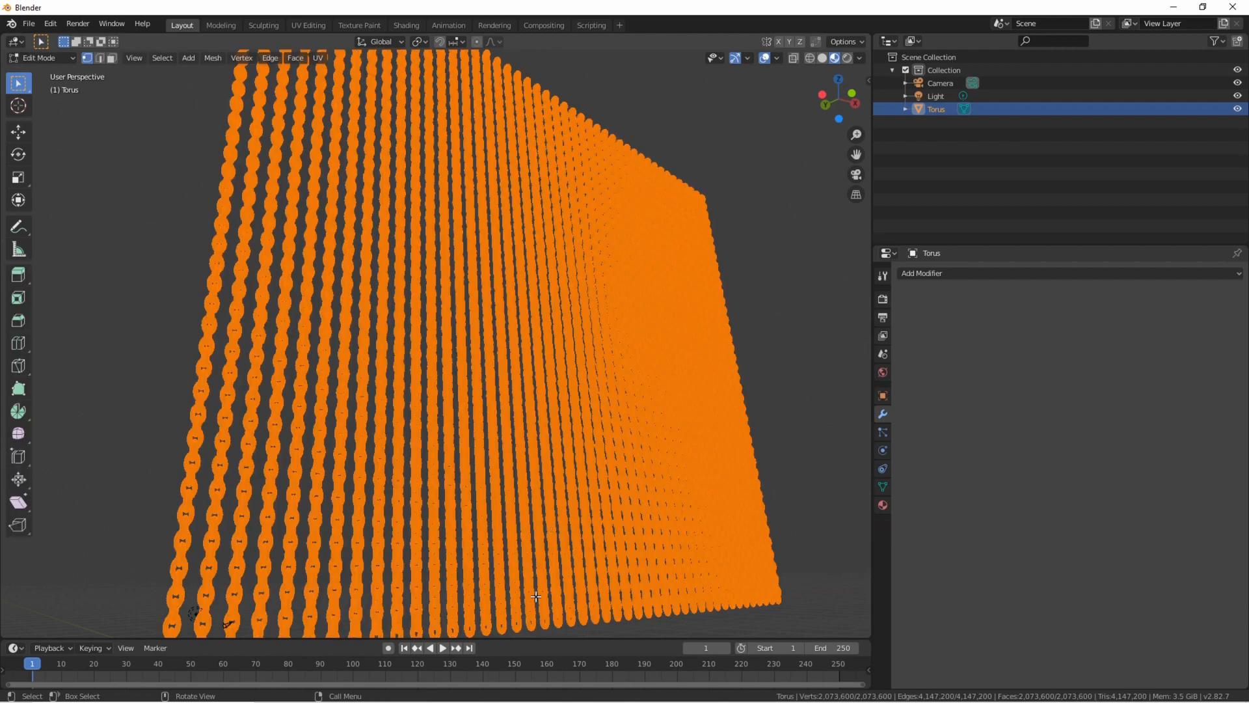
{"action": "key", "text": "shift+grave"}
{"action": "key", "text": "w"}
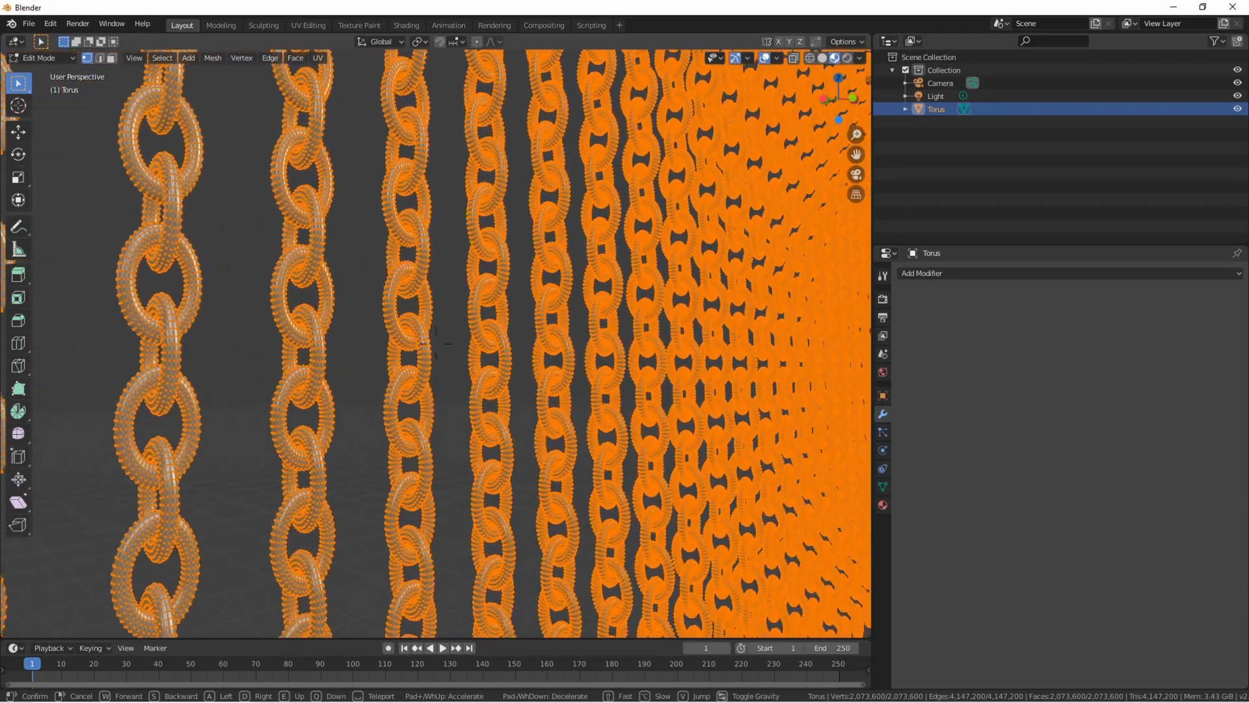
{"action": "key", "text": "s"}
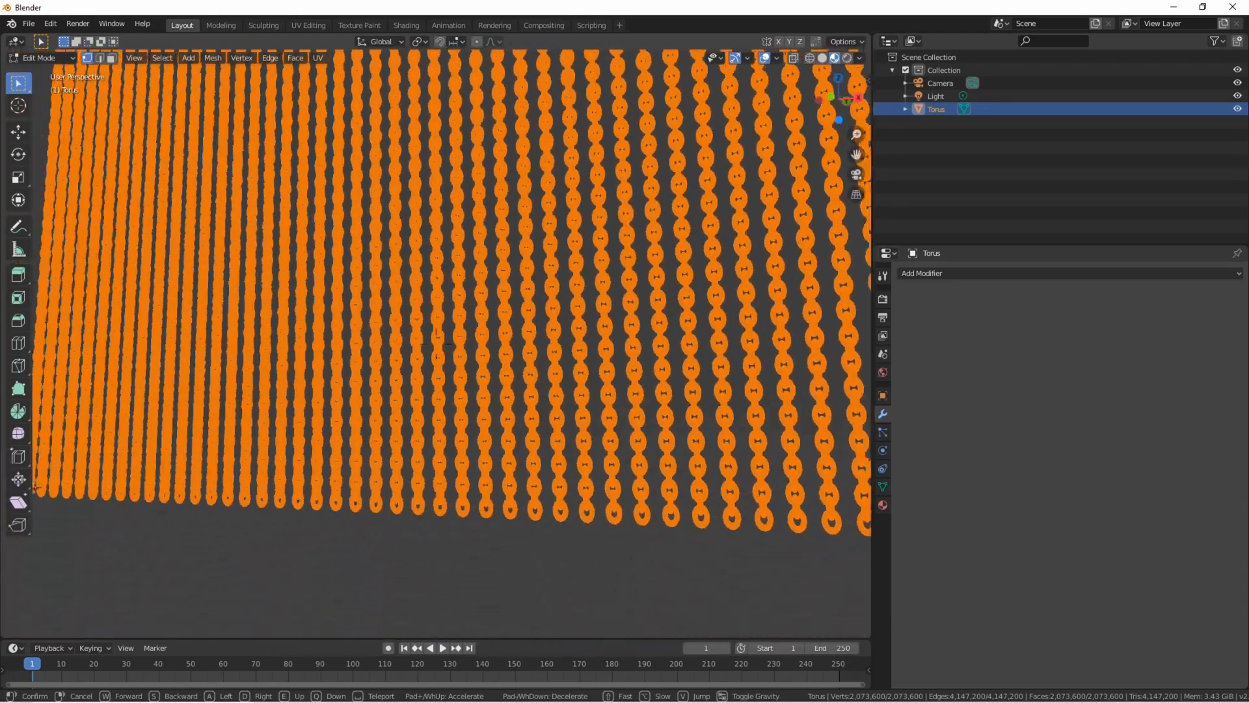
{"action": "left_click", "coordinate": [437, 343]}
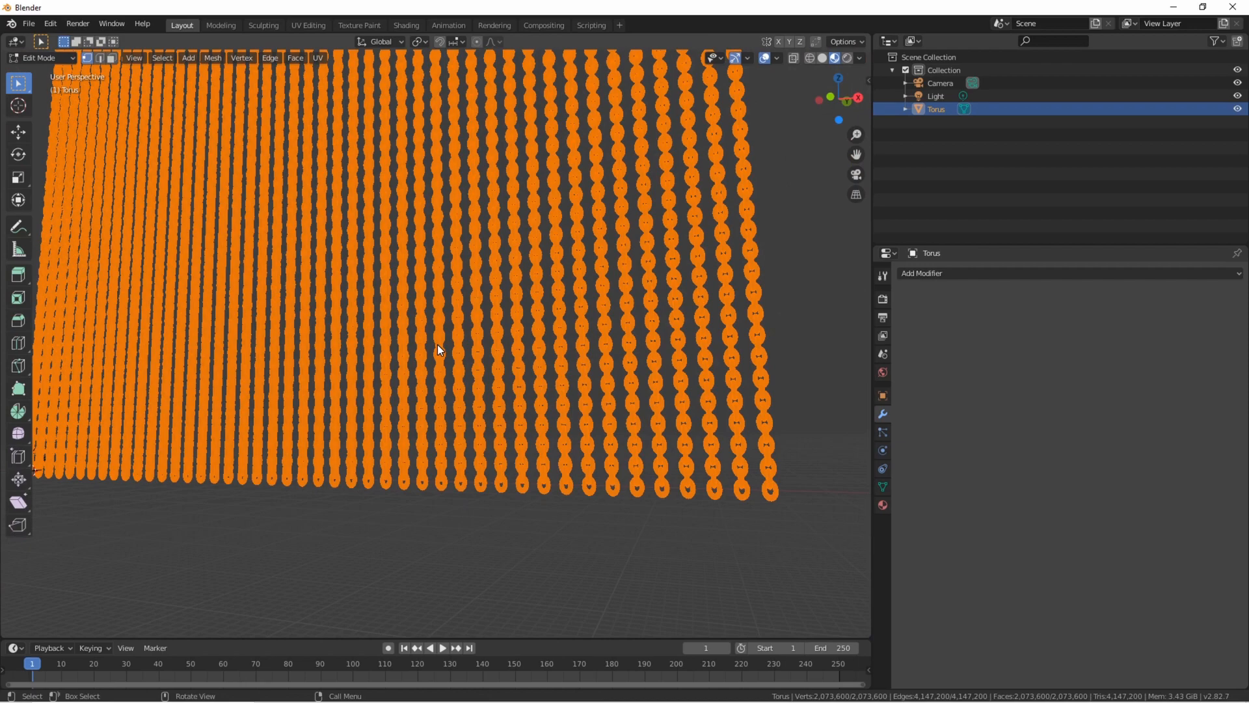
{"action": "key", "text": "Tab"}
View the wall of chains from further away, comparing its look in Object Mode and Edit Mode.
{"action": "key", "text": "shift+grave"}
{"action": "key", "text": "s"}
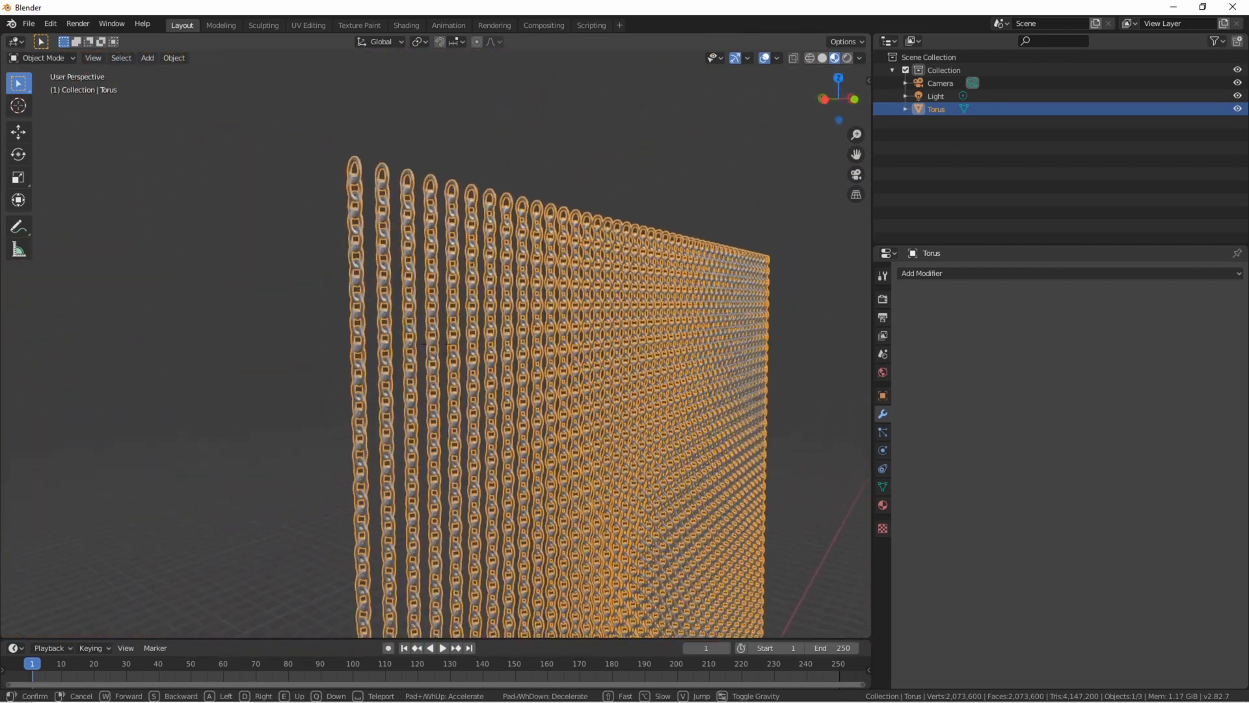
{"action": "left_click", "coordinate": [435, 344]}
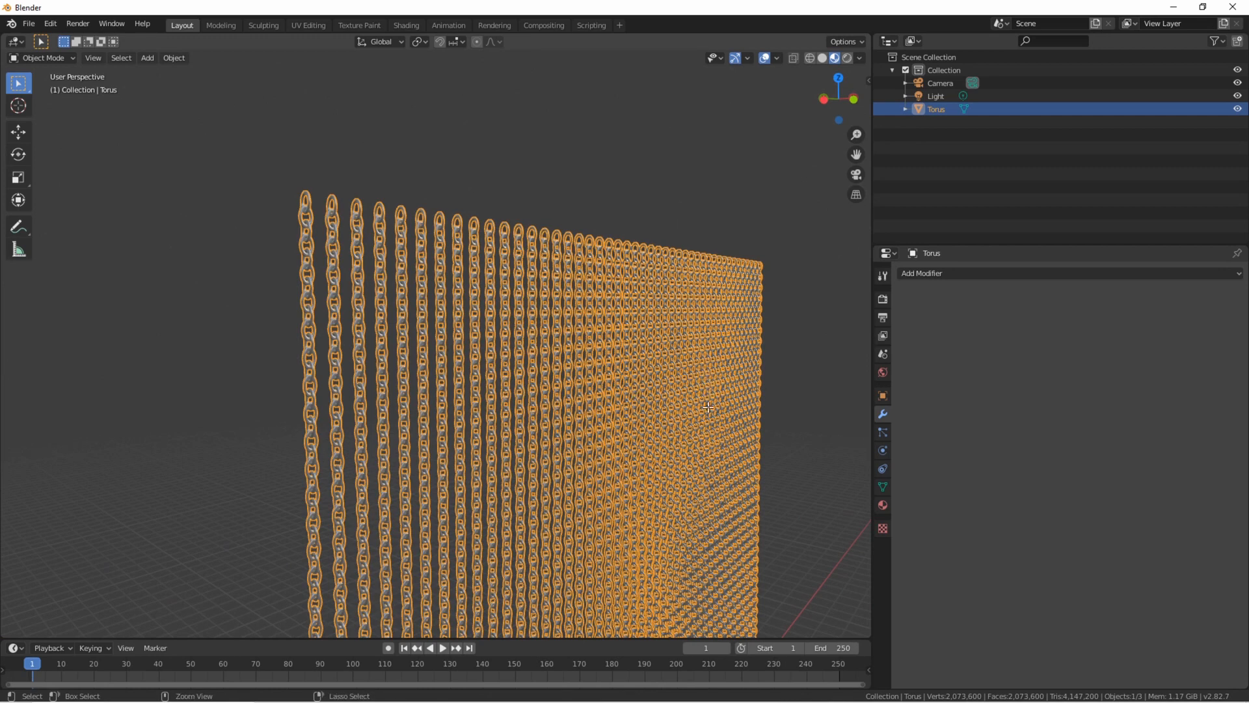
{"action": "key", "text": "Tab"}
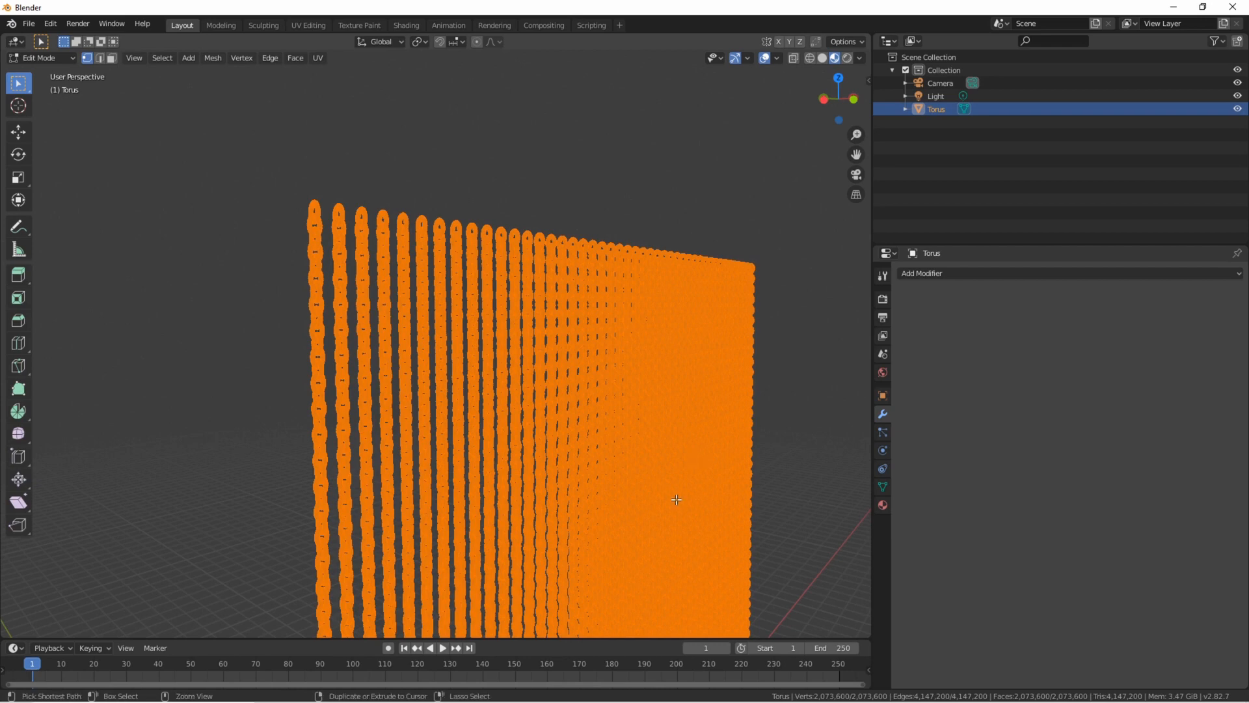
{"action": "key", "text": "Tab"}
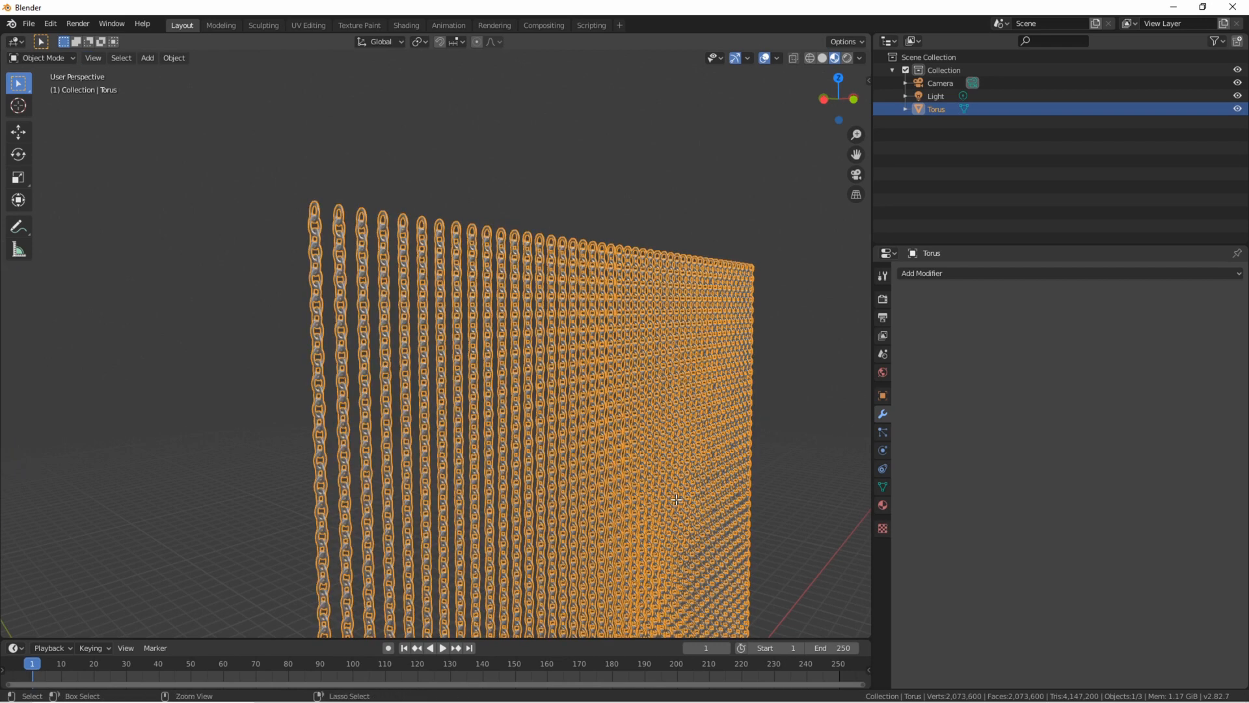
Undo applying the sideways array, remove its Array modifier from the chain, and return to Object Mode.
{"action": "key", "text": "ctrl+z"}
{"action": "key", "text": "Tab"}
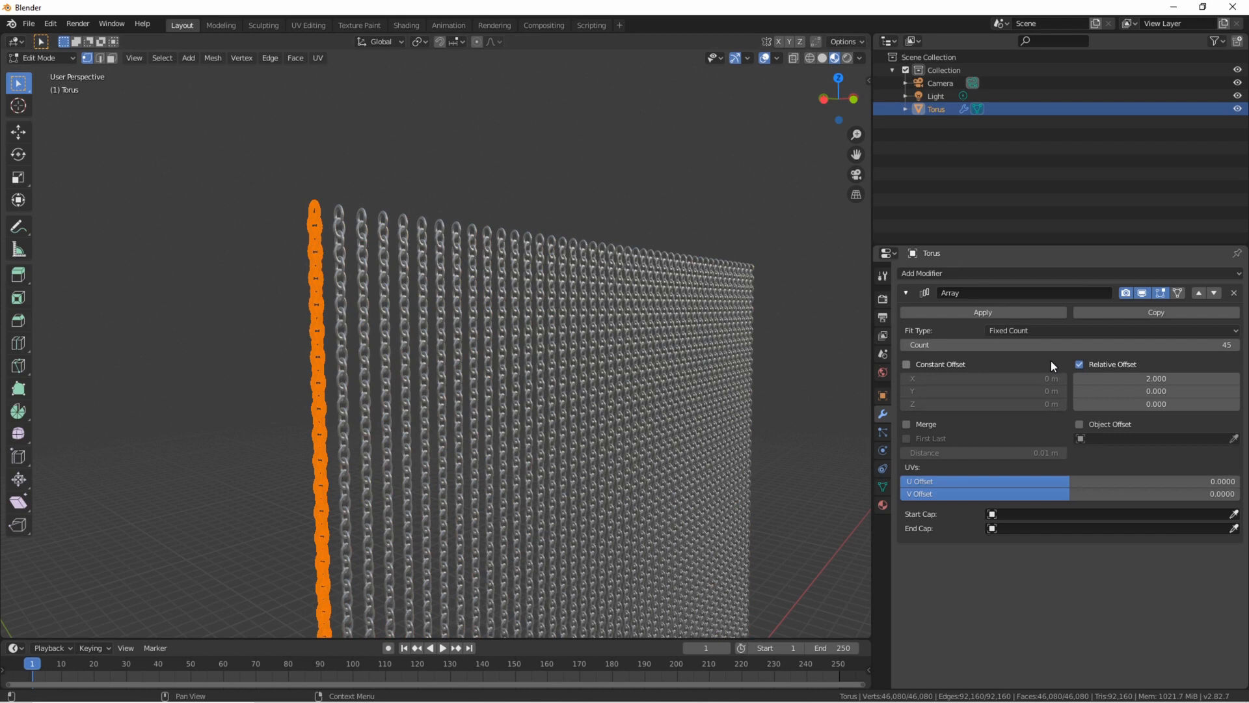
{"action": "left_click", "coordinate": [1233, 294]}
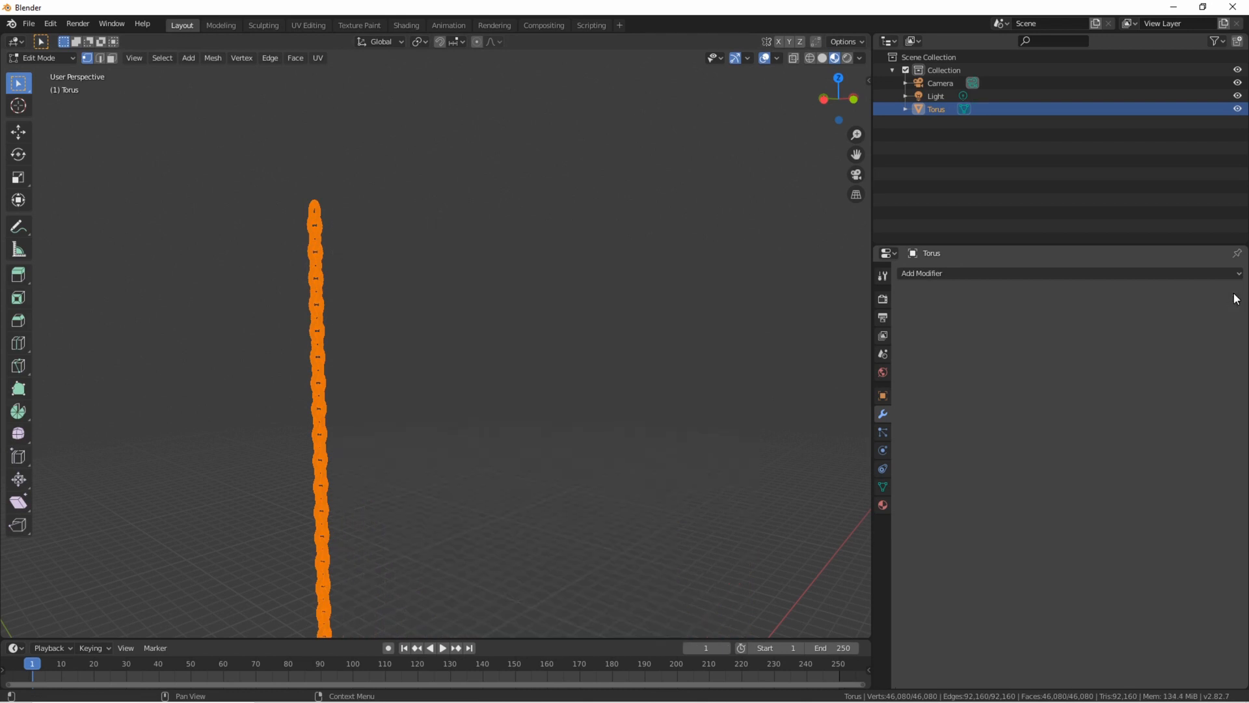
{"action": "key", "text": "shift+grave"}
{"action": "key", "text": "w"}
{"action": "key", "text": "q"}
{"action": "key", "text": "e"}
{"action": "left_click", "coordinate": [436, 344]}
{"action": "key", "text": "Tab"}
Try a new Array modifier on the single chain with relative offsets of 0 on X and 1 on Y, and remove it.
{"action": "left_click", "coordinate": [1036, 273]}
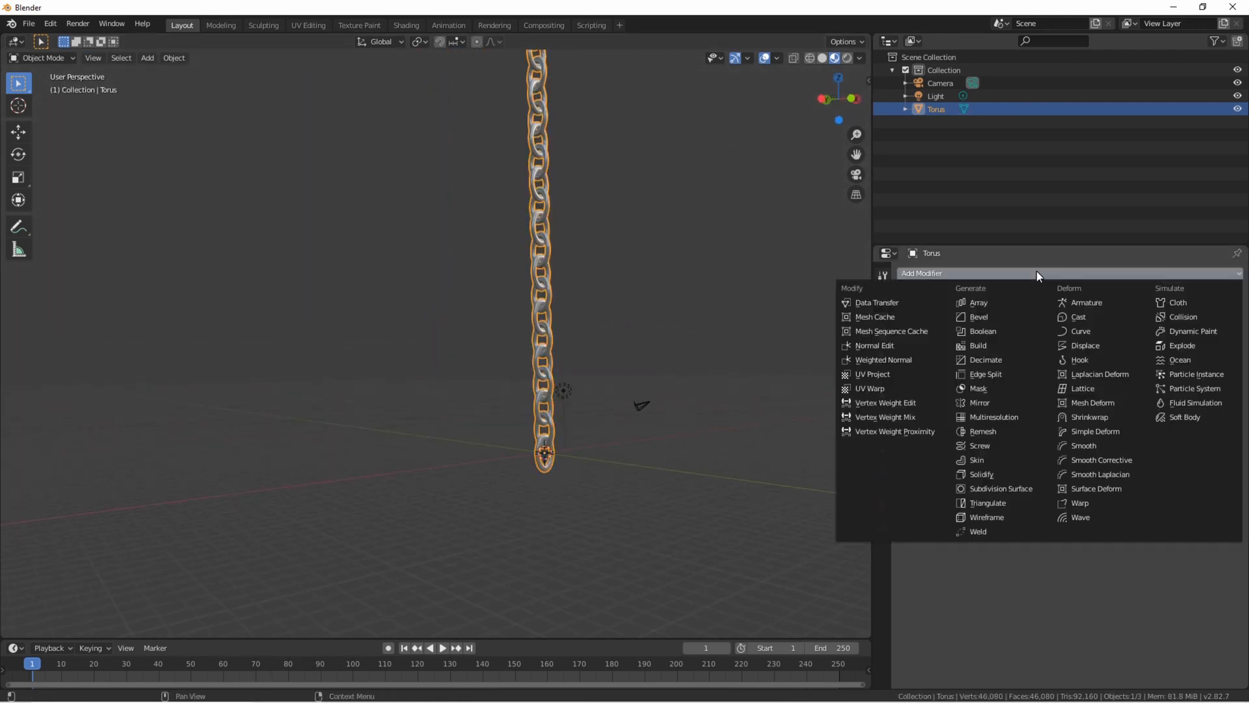
{"action": "left_click", "coordinate": [994, 307]}
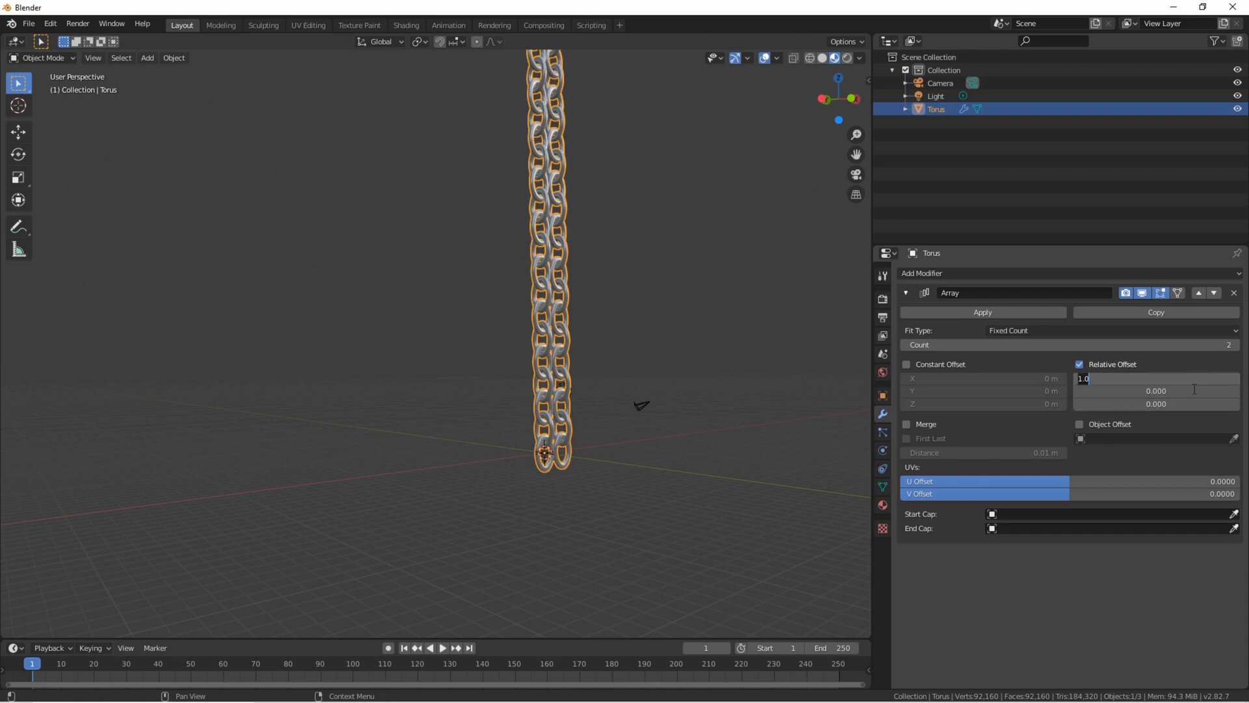
{"action": "key", "text": "Return"}
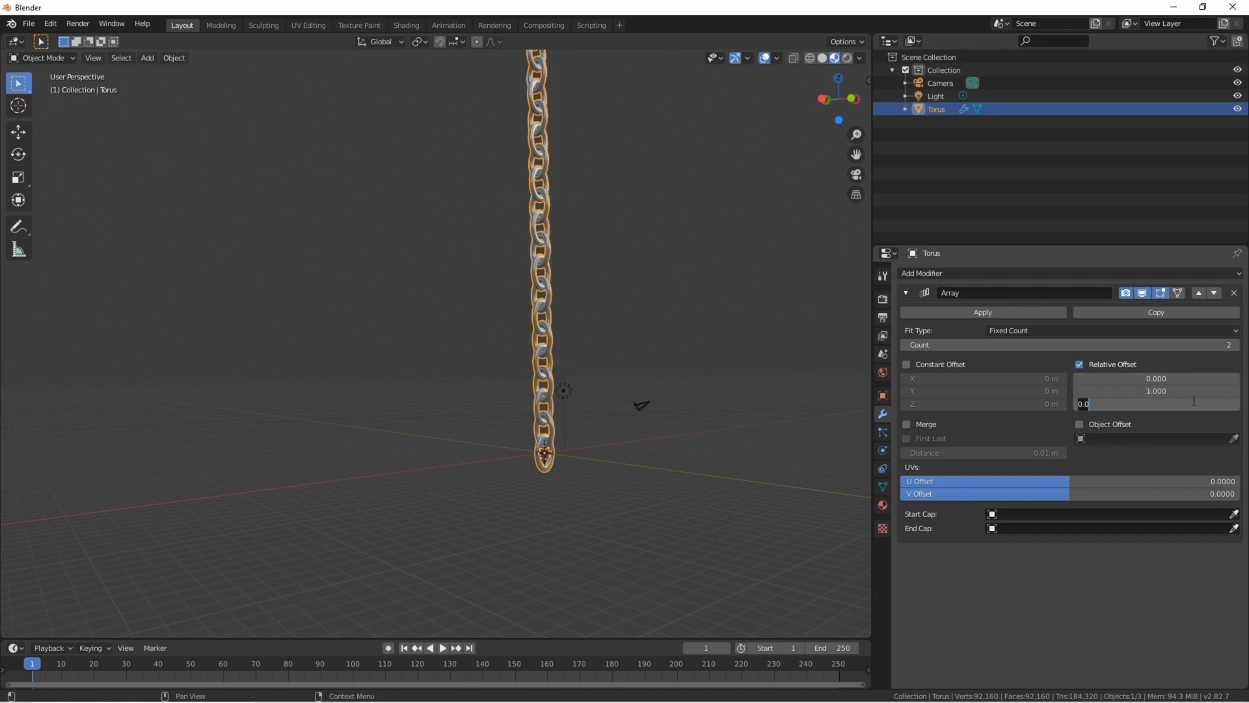
{"action": "left_click", "coordinate": [1194, 399]}
{"action": "type", "text": "0.0"}
{"action": "key", "text": "Return"}
{"action": "key", "text": "Return"}
{"action": "left_click", "coordinate": [1235, 293]}
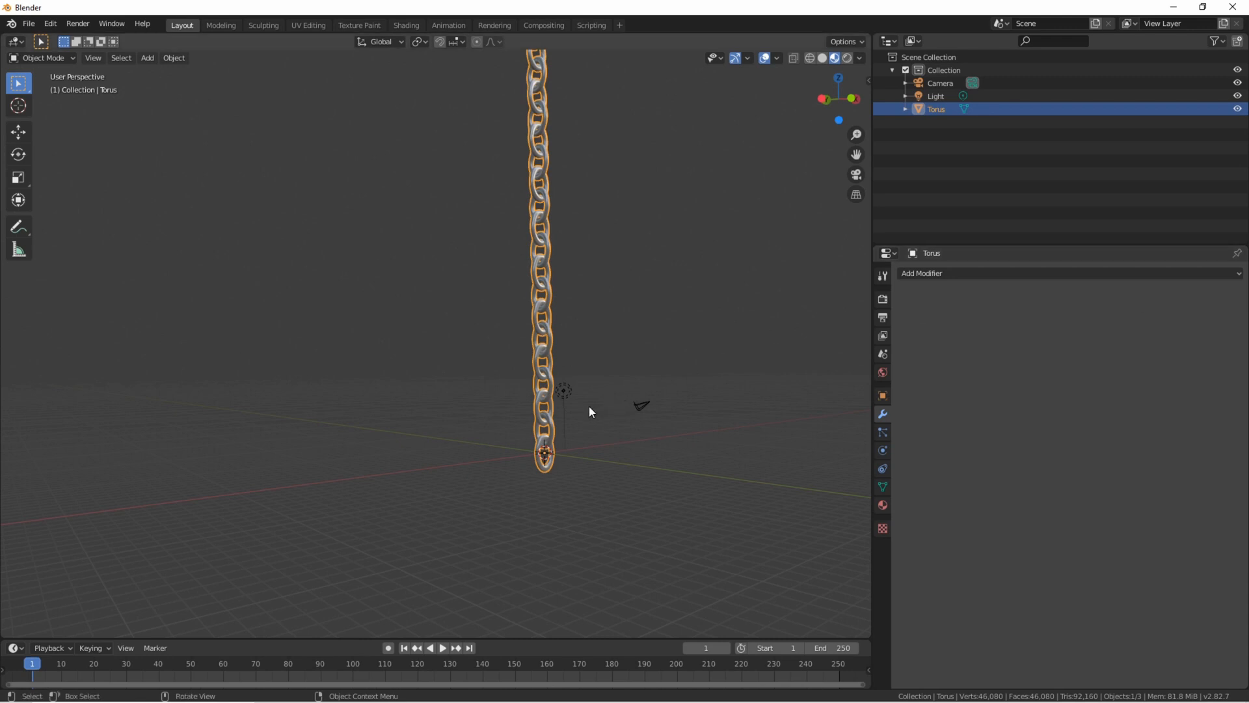
Delete the chain and add a cube at the scene origin in its place.
{"action": "key", "text": "Delete"}
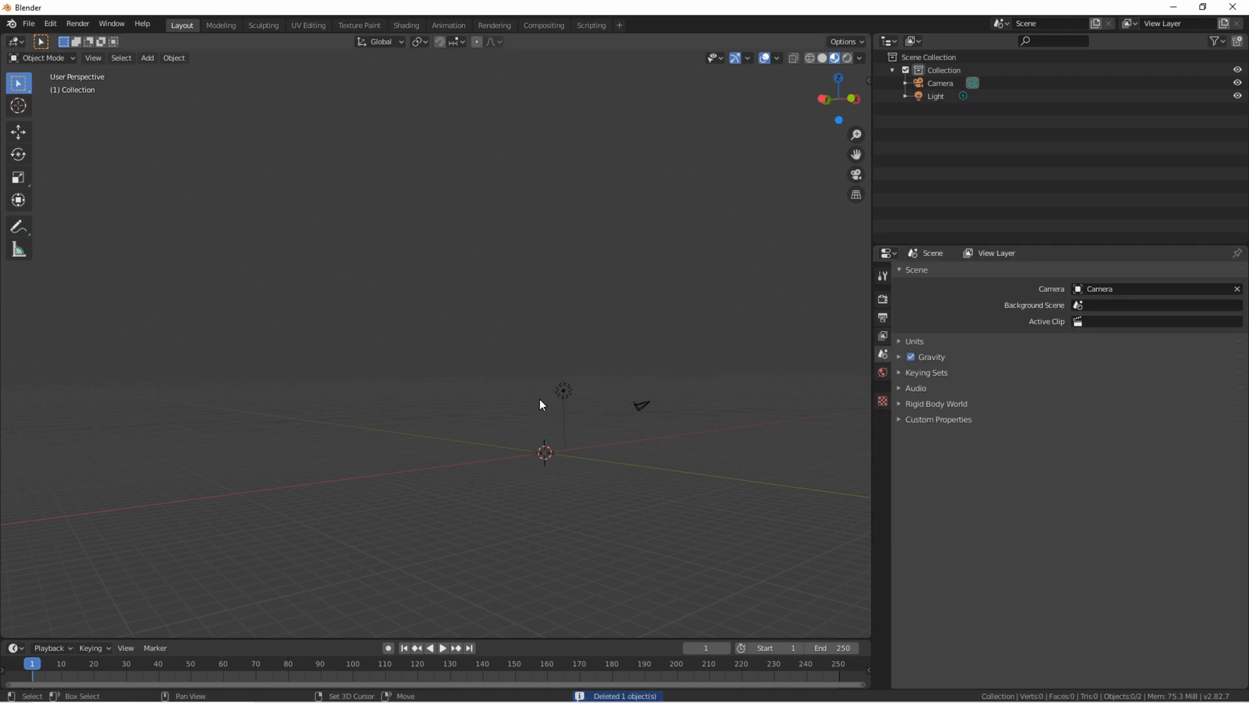
{"action": "key", "text": "shift+a"}
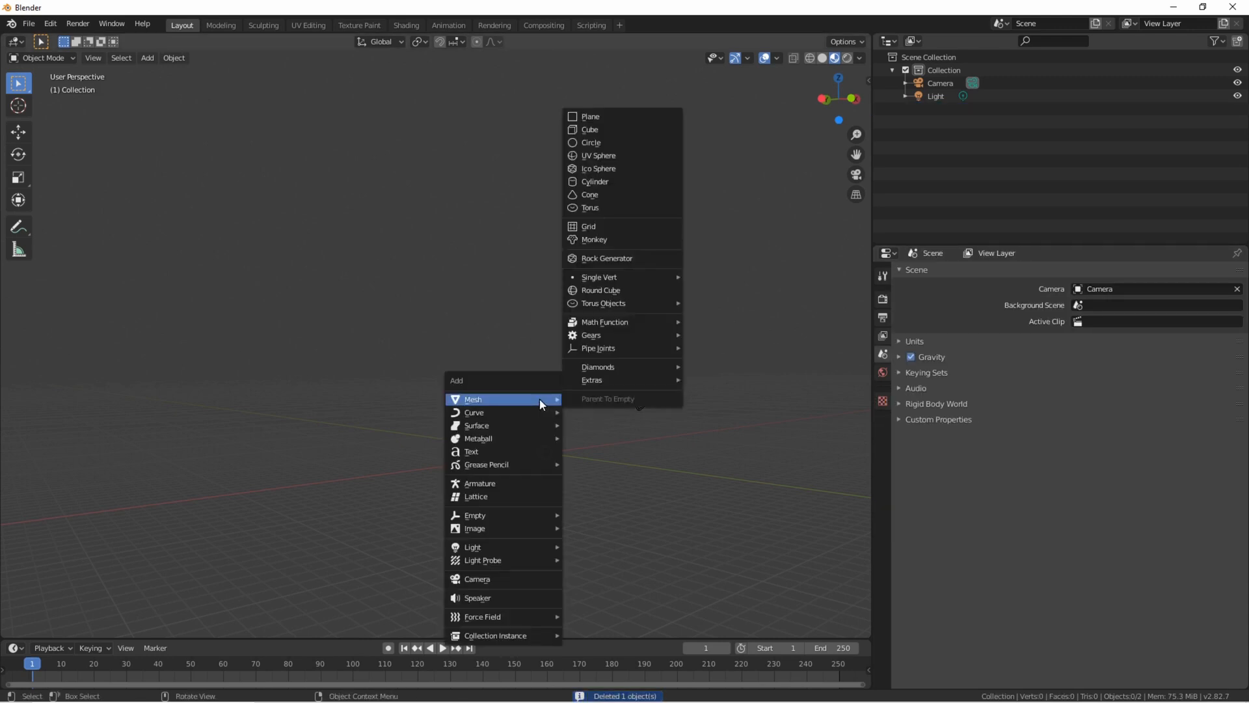
{"action": "left_click", "coordinate": [650, 130]}
{"action": "key", "text": "shift+grave"}
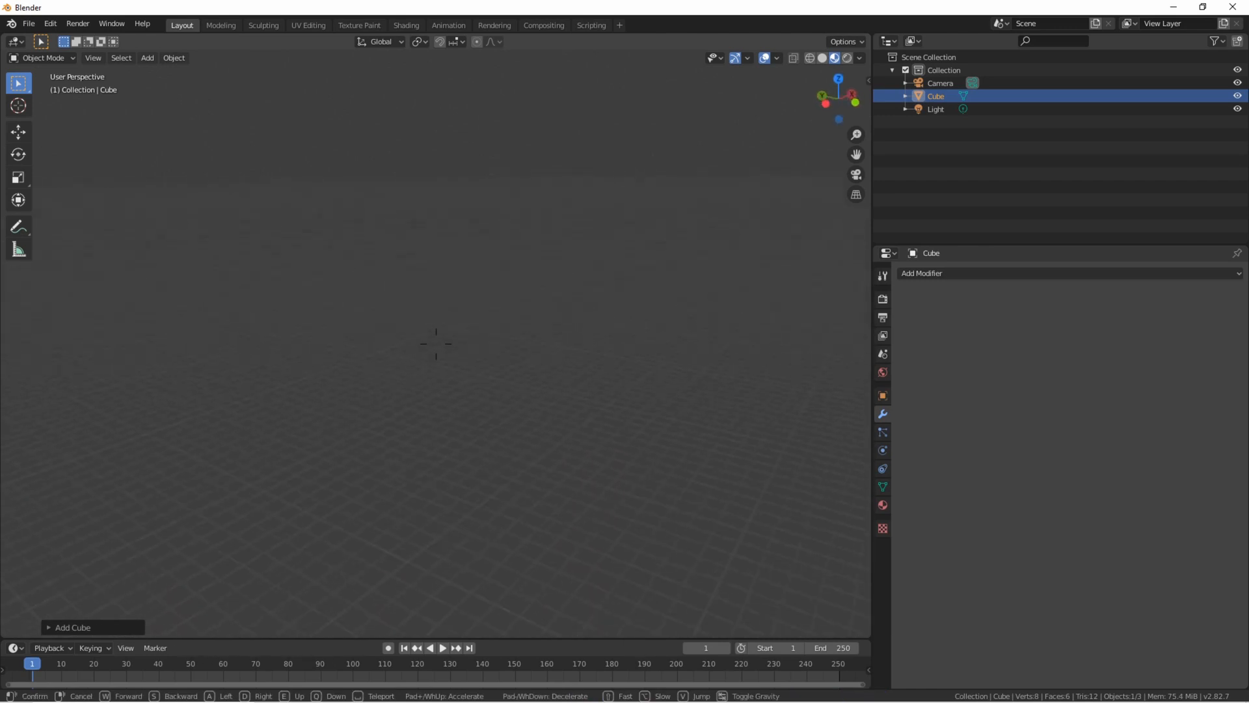
{"action": "key", "text": "w"}
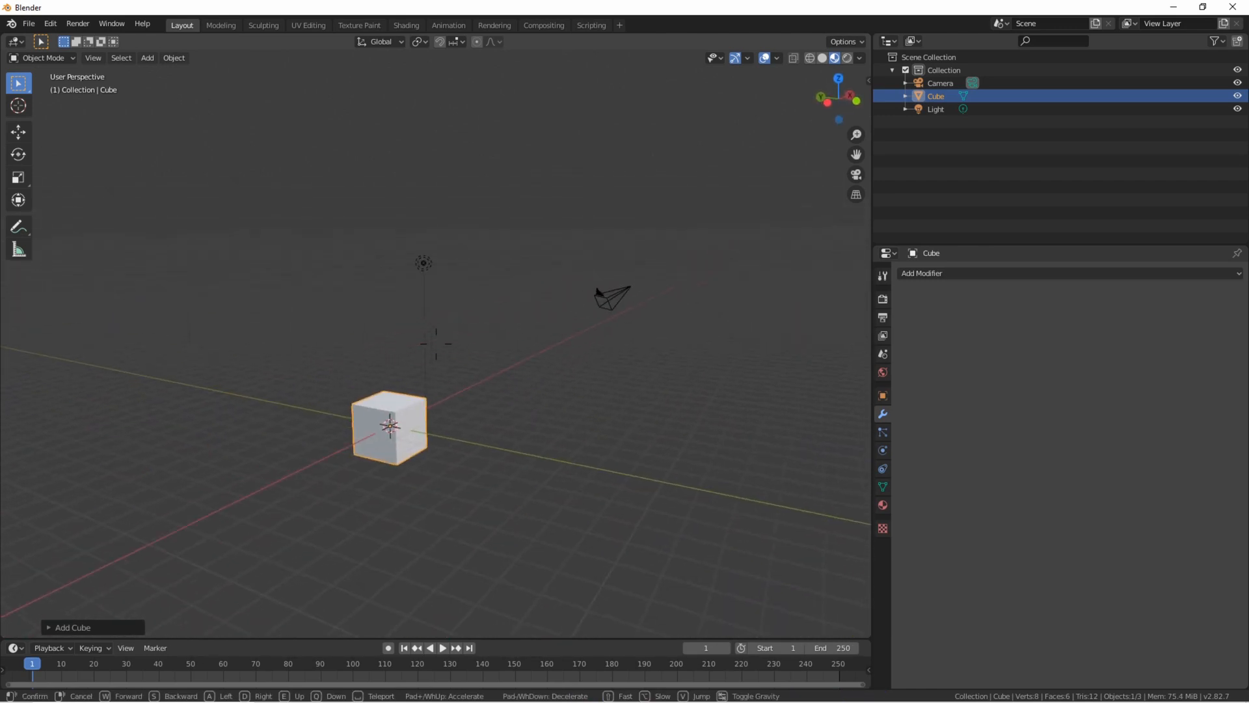
{"action": "left_click", "coordinate": [806, 420]}
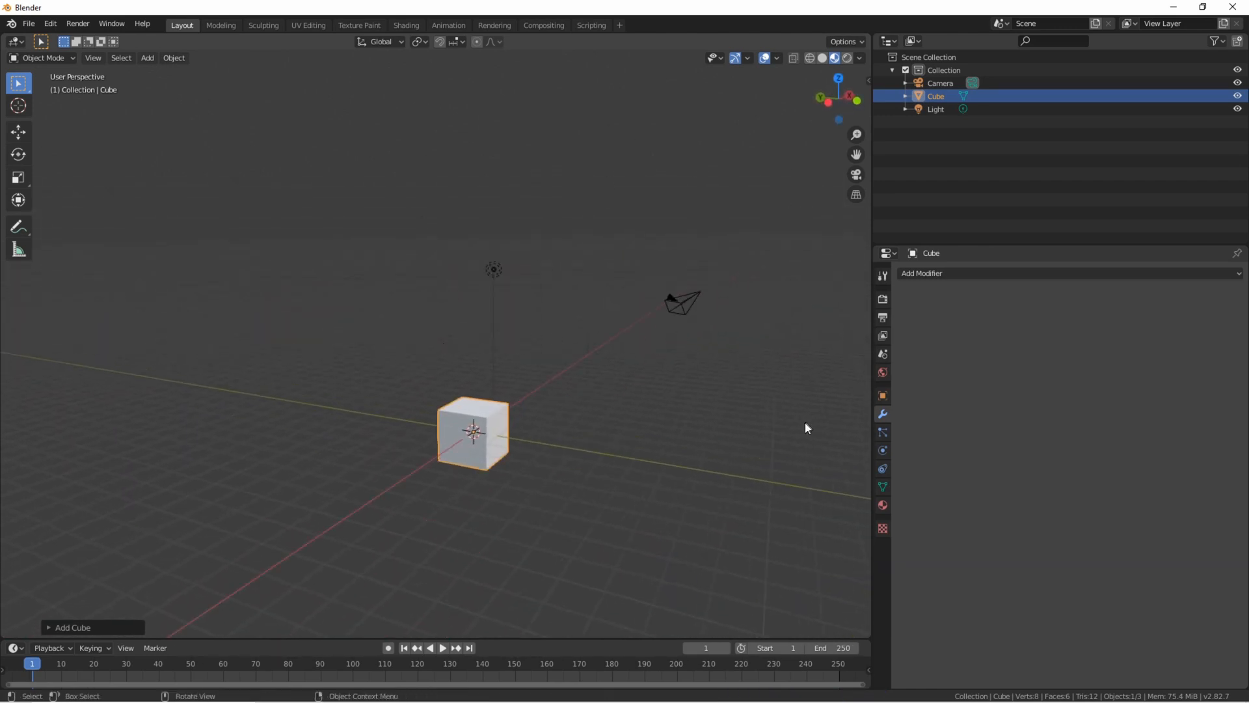
Add an Array modifier to the cube and set its relative offset to 1 on the X, Y and Z axes.
{"action": "left_click", "coordinate": [1017, 276]}
{"action": "left_click", "coordinate": [1005, 302]}
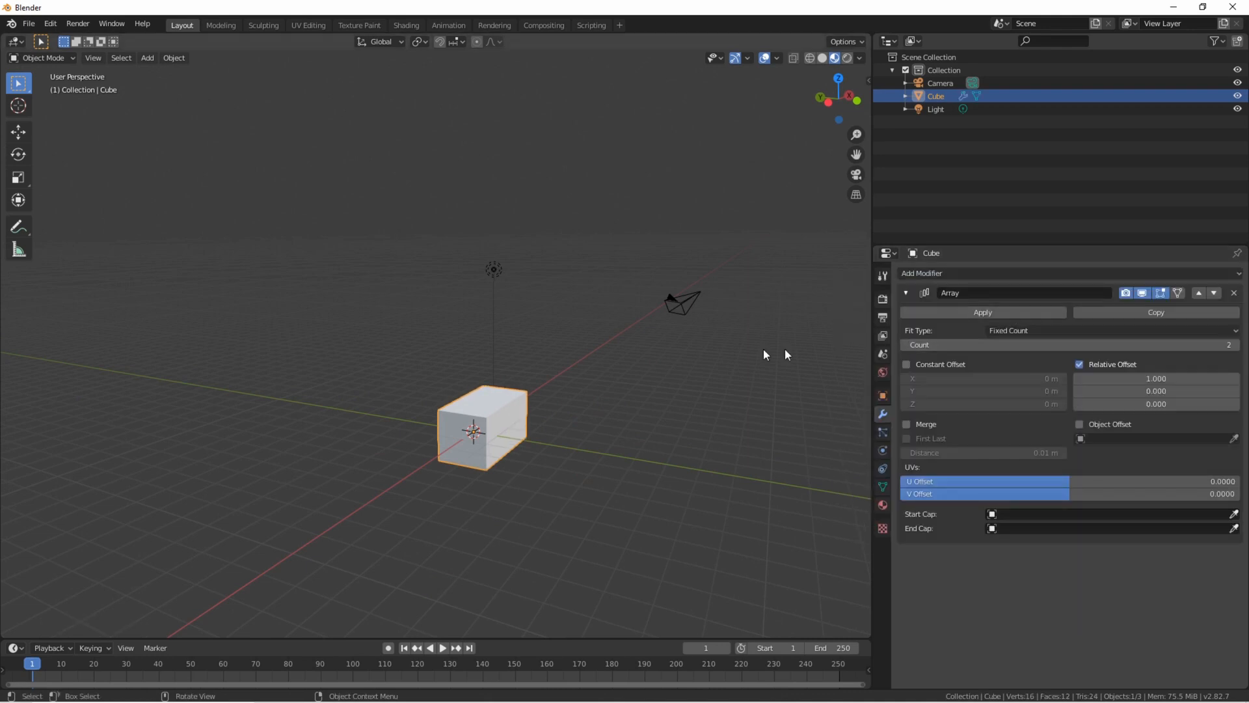
{"action": "key", "text": "shift+grave"}
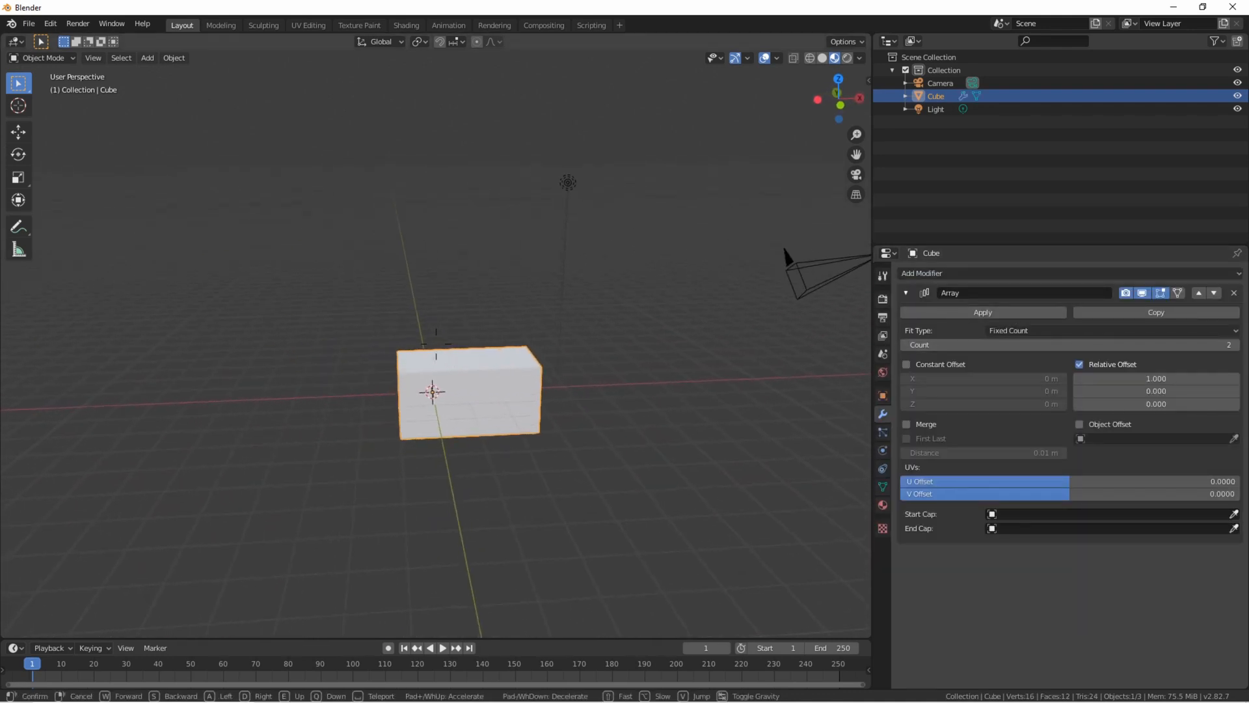
{"action": "left_click", "coordinate": [435, 343]}
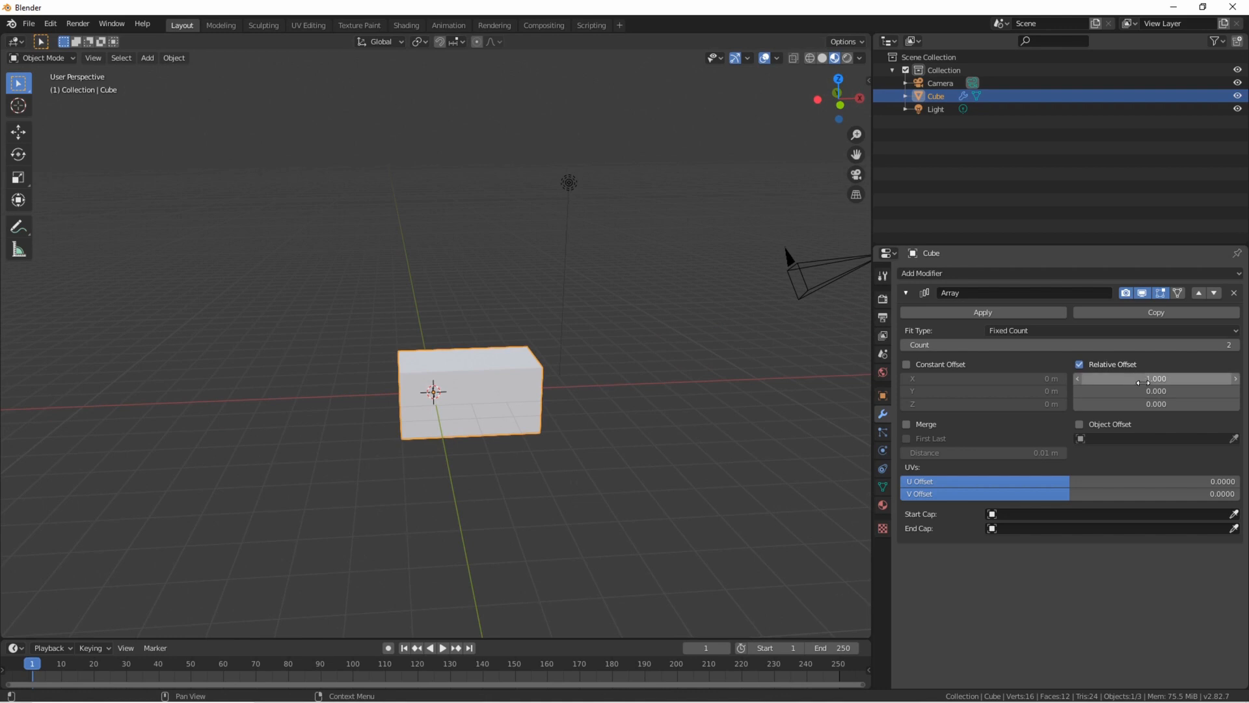
{"action": "type", "text": "1"}
{"action": "key", "text": "Return"}
{"action": "left_click", "coordinate": [1156, 404]}
{"action": "type", "text": "1"}
{"action": "key", "text": "Return"}
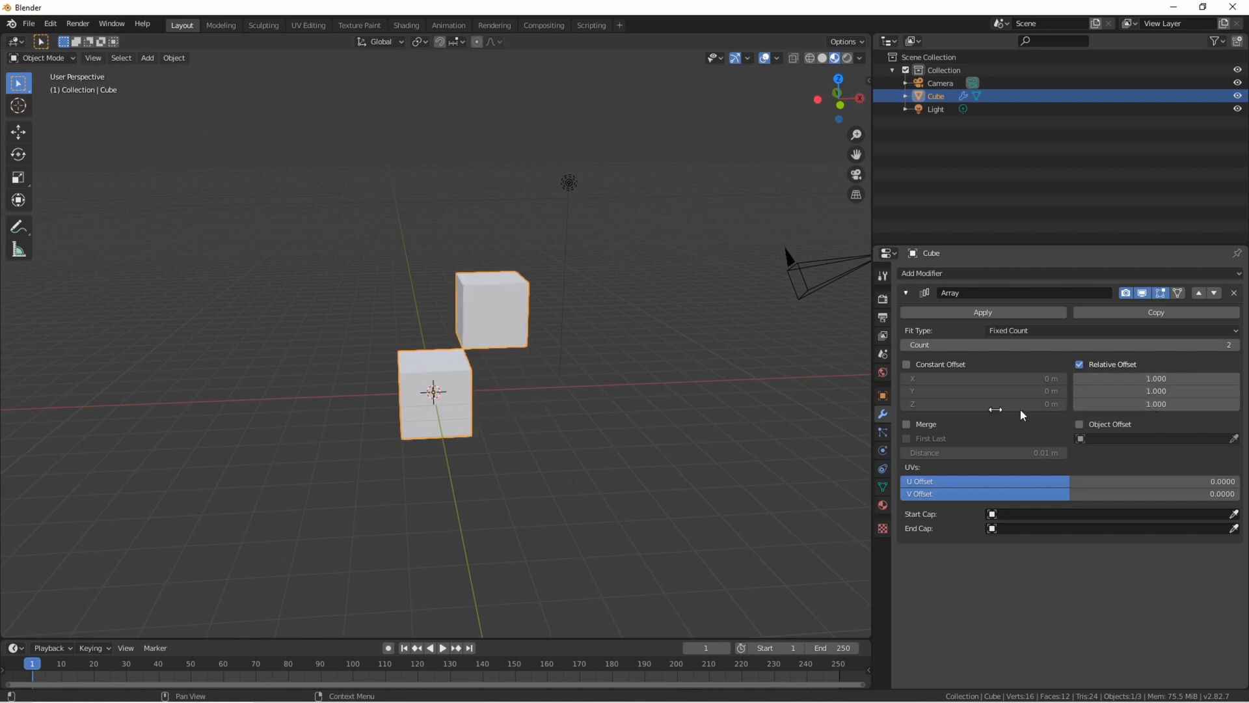
Set the cube array's count to 15.
{"action": "left_click", "coordinate": [1022, 356]}
{"action": "type", "text": "15"}
{"action": "key", "text": "Return"}
Examine the diagonal stack of cubes from several sides and heights.
{"action": "key", "text": "shift+grave"}
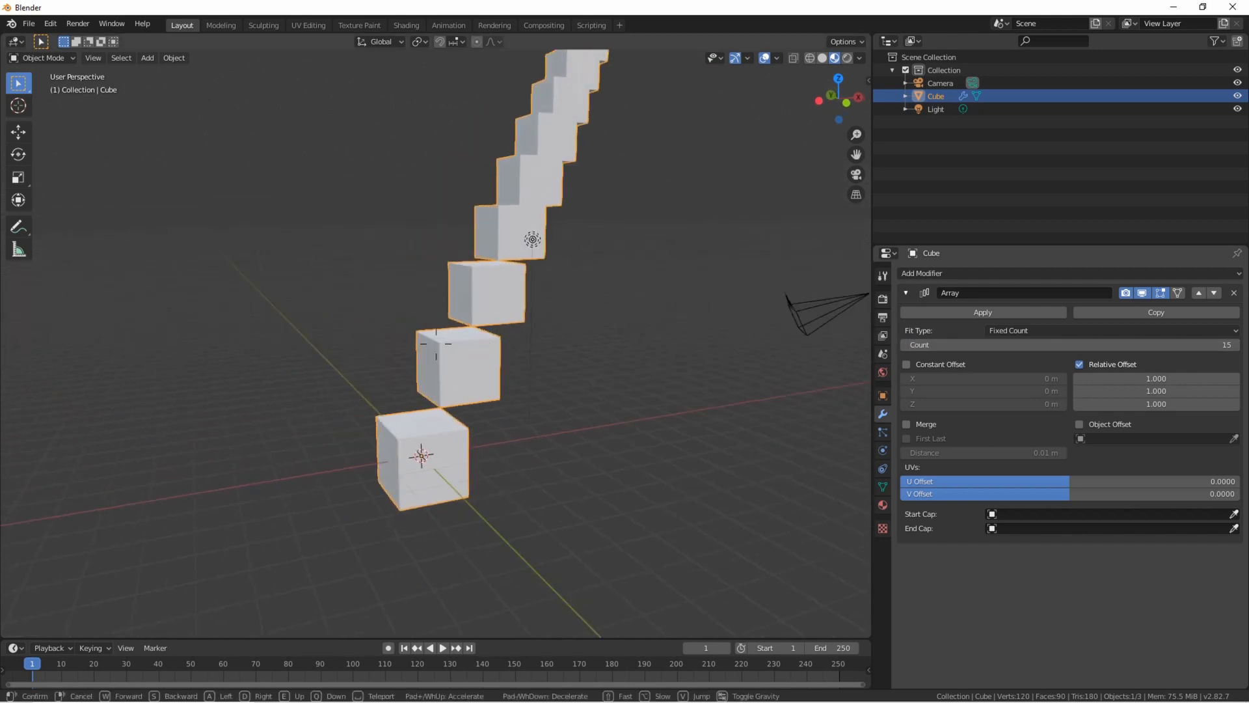
{"action": "key", "text": "d"}
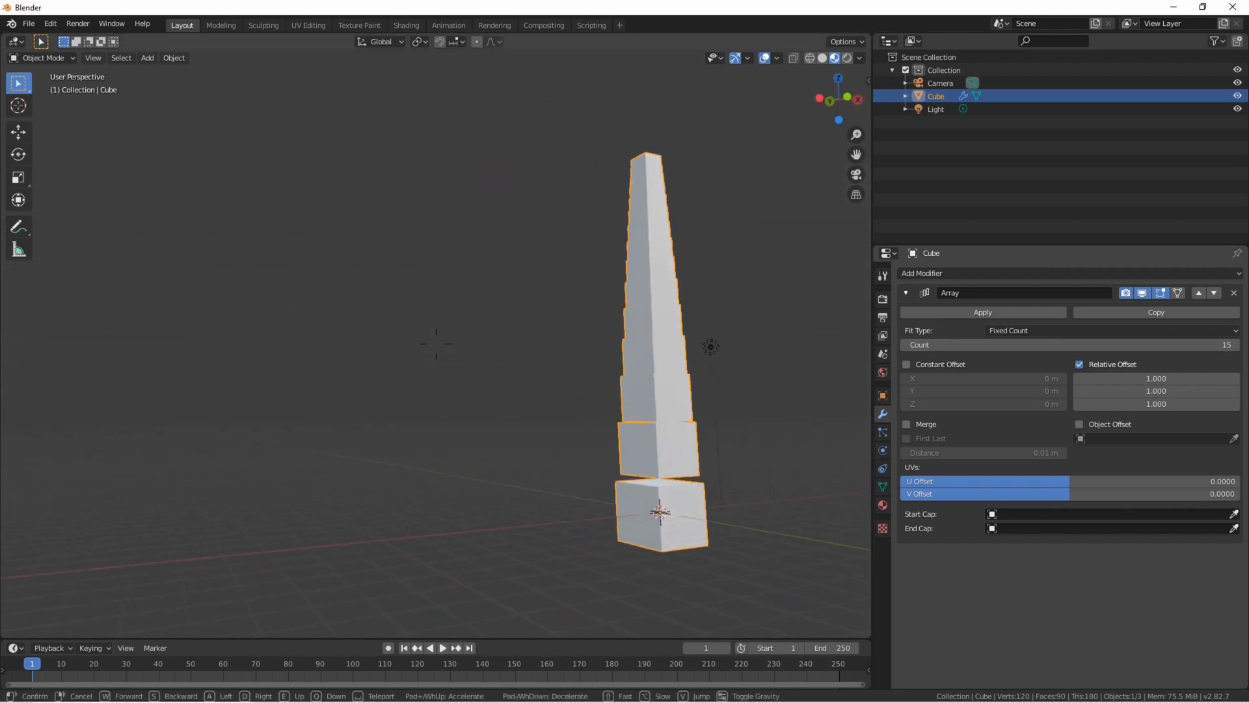
{"action": "key", "text": "d"}
{"action": "key", "text": "w"}
{"action": "key", "text": "d"}
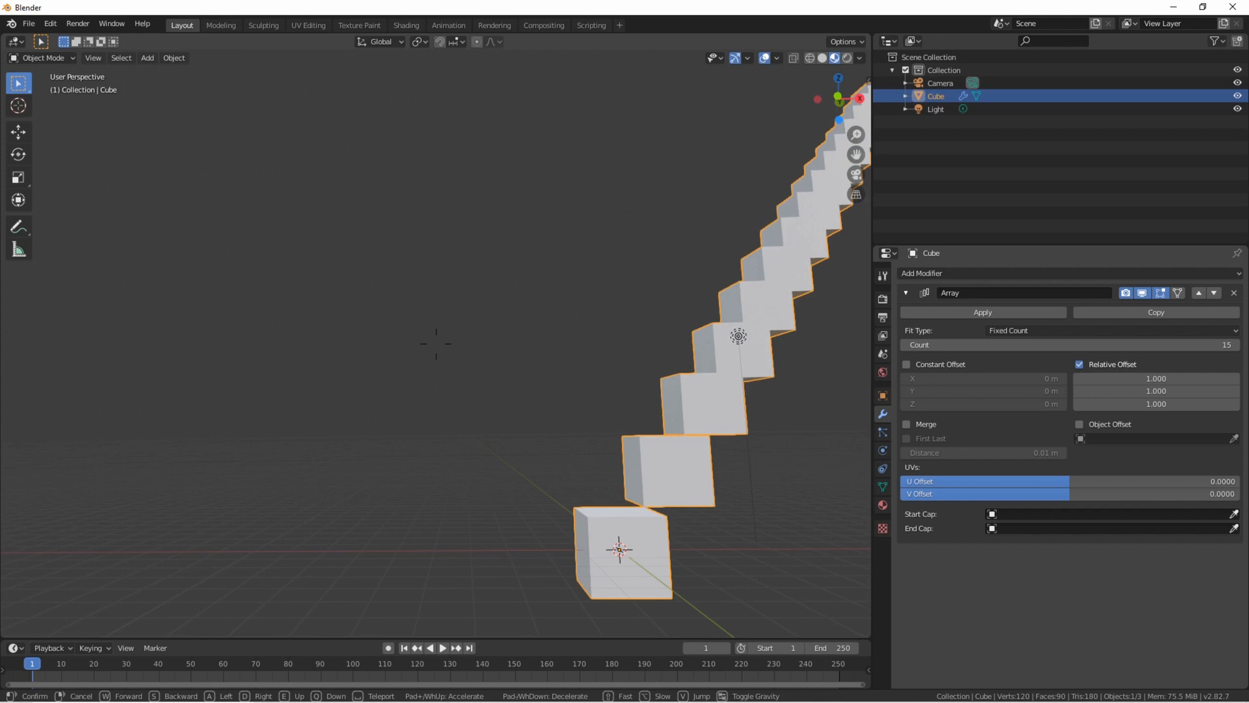
{"action": "key", "text": "a"}
{"action": "key", "text": "a"}
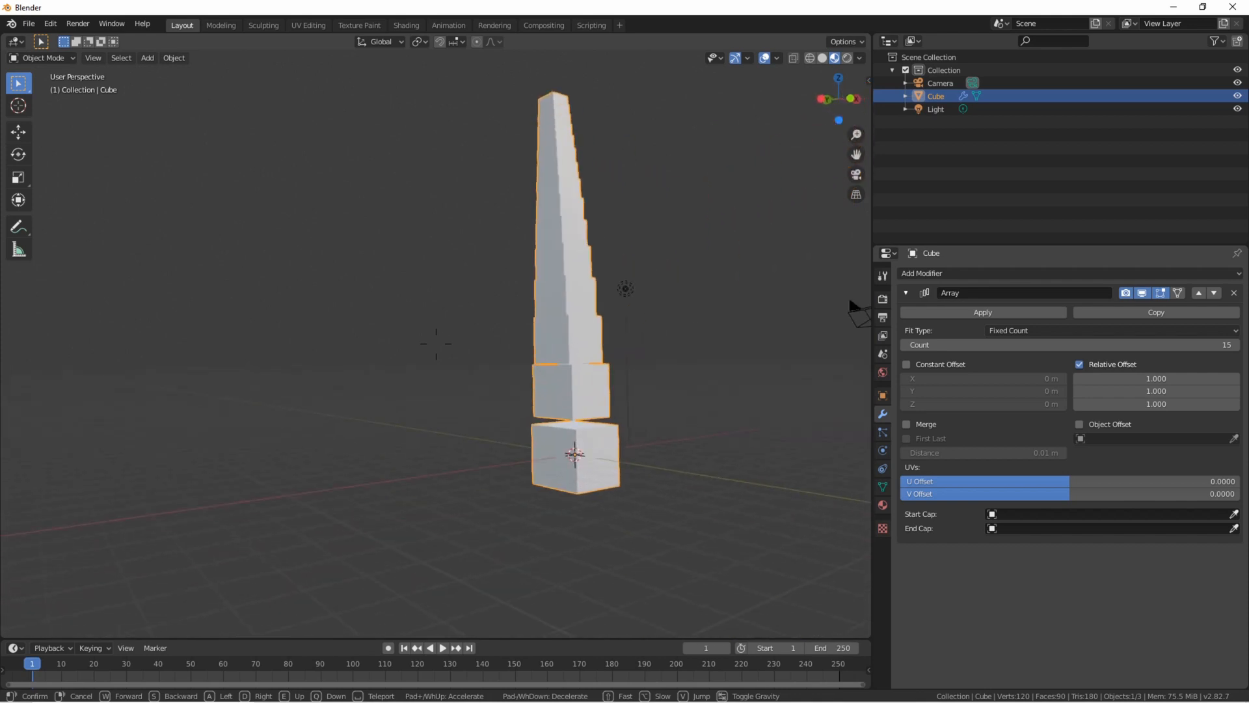
{"action": "key", "text": "d"}
{"action": "key", "text": "q"}
{"action": "key", "text": "e"}
{"action": "left_click", "coordinate": [436, 344]}
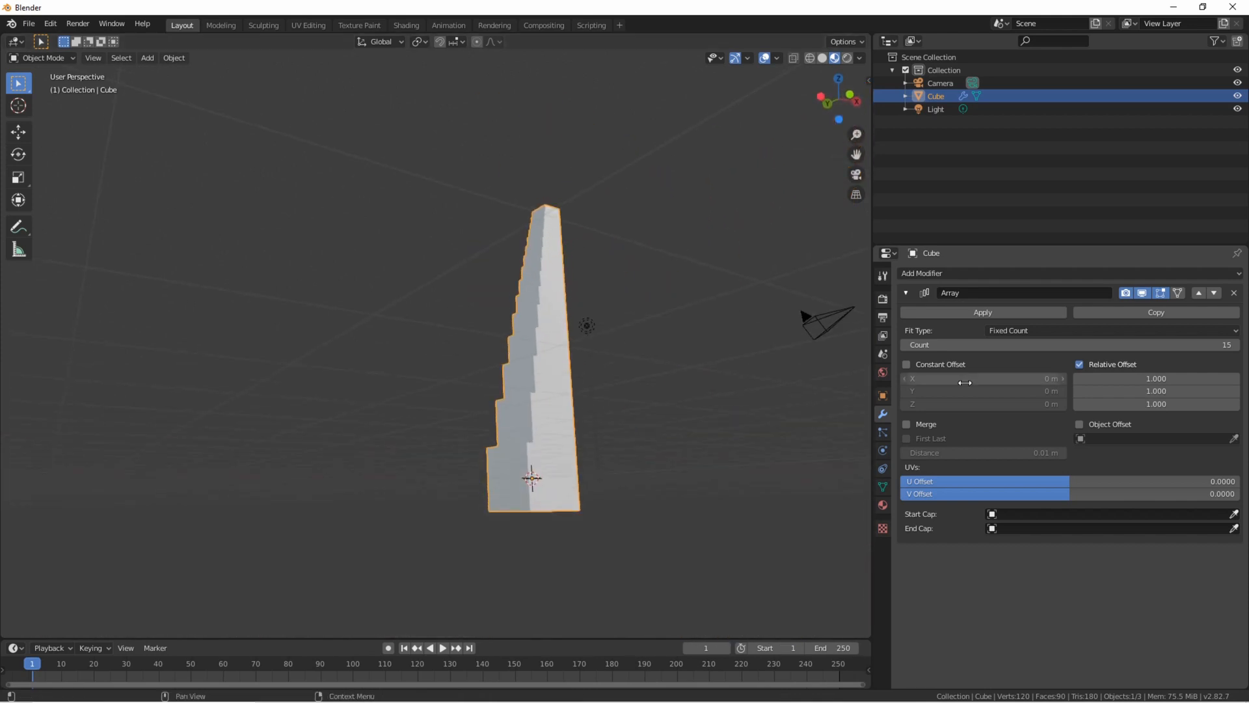
Set the cube array's relative Y and Z offsets to -1 and check the direction of the copies.
{"action": "type", "text": "-1"}
{"action": "key", "text": "Return"}
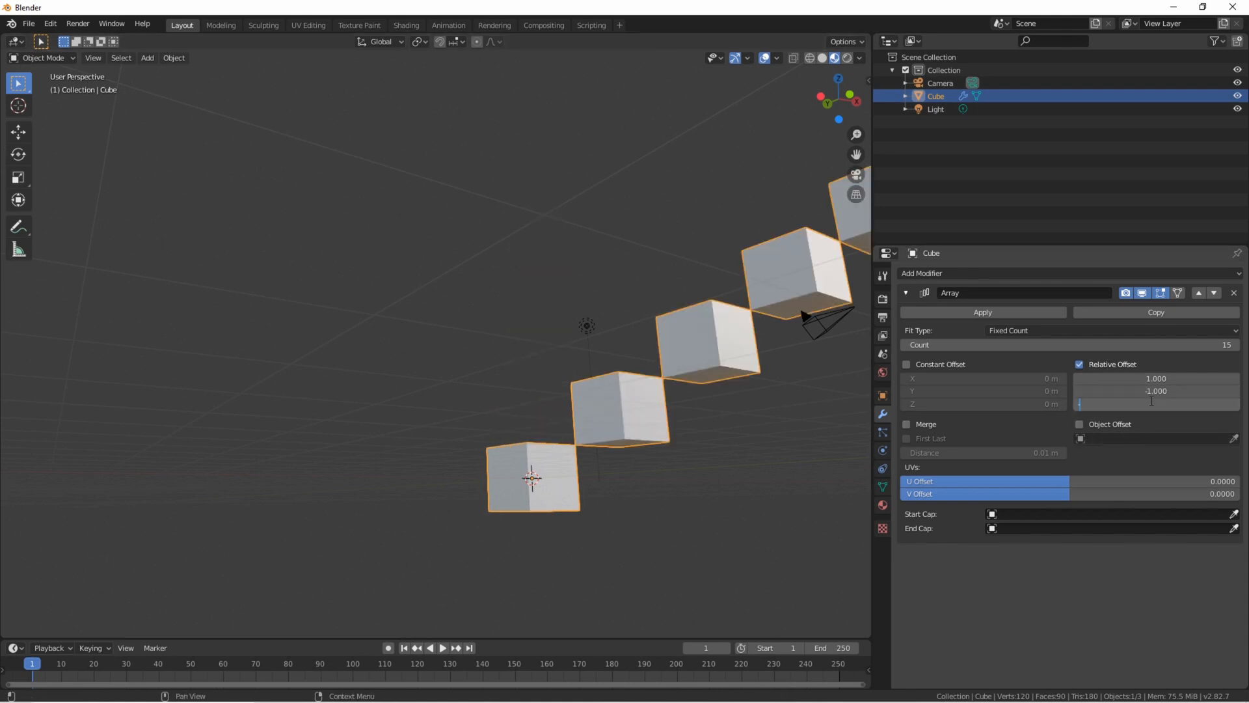
{"action": "key", "text": "Return"}
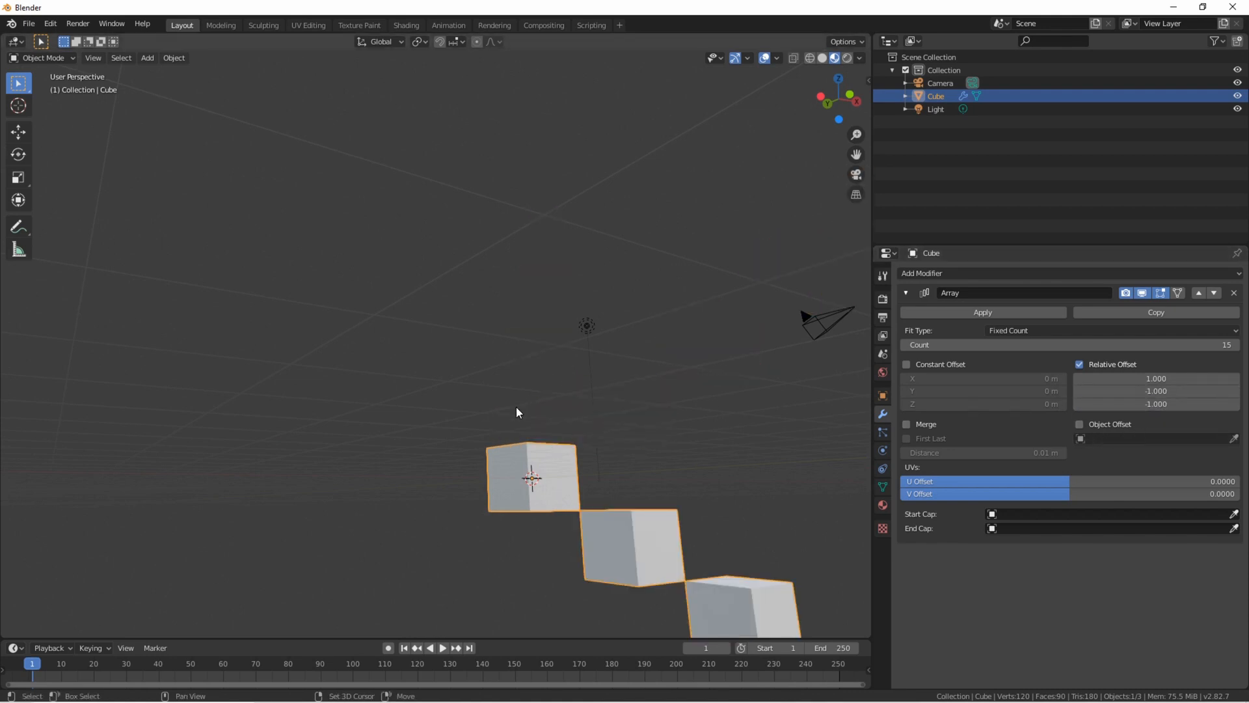
{"action": "key", "text": "shift+grave"}
{"action": "key", "text": "s"}
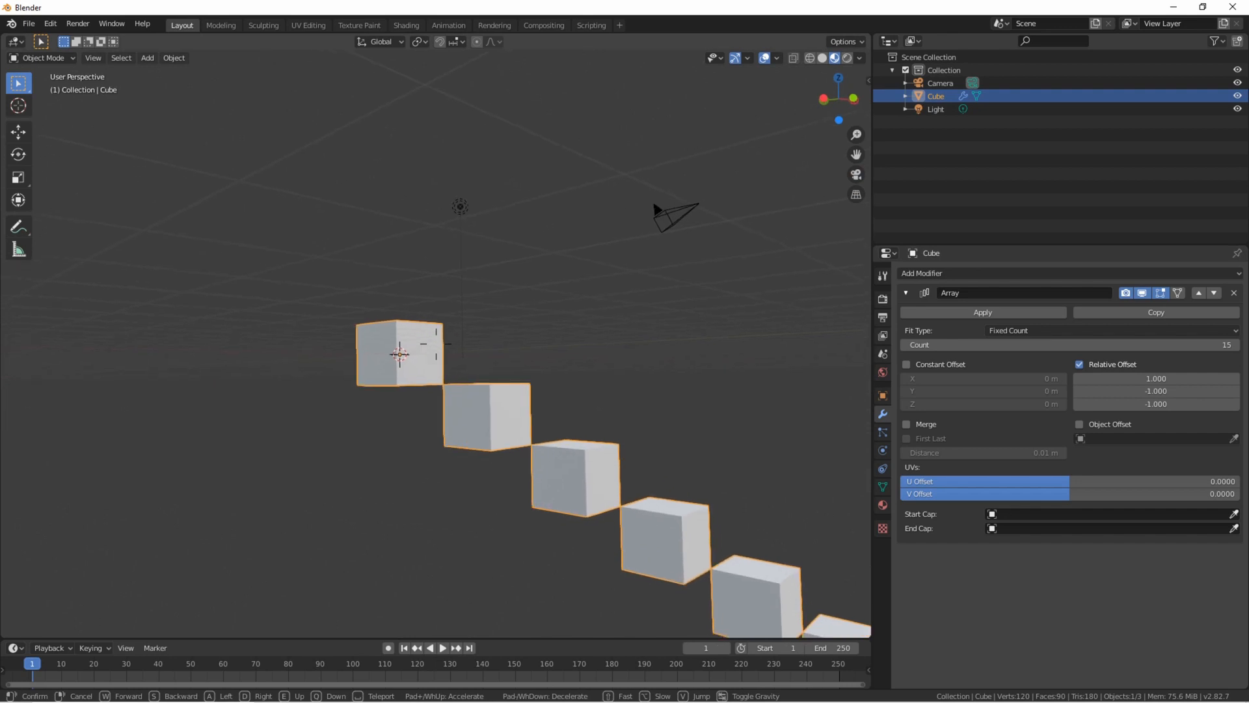
{"action": "key", "text": "a"}
{"action": "key", "text": "e"}
{"action": "key", "text": "q"}
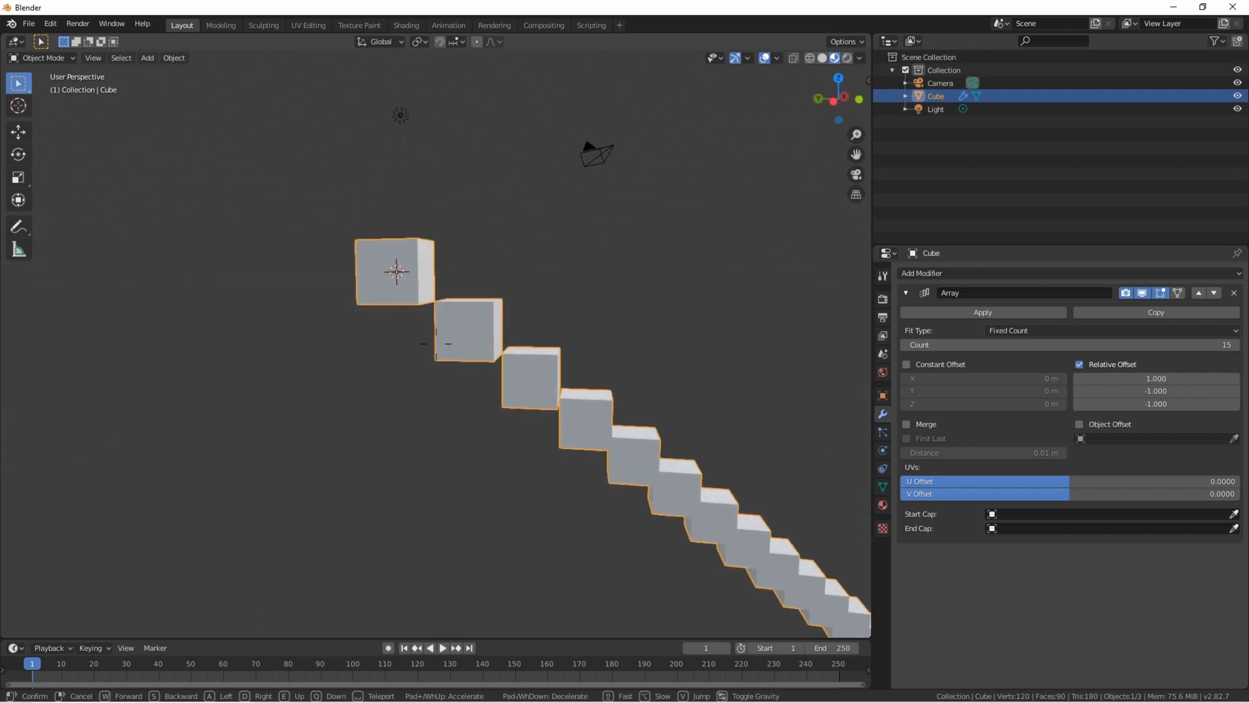
Try relative Z offsets of 0 and 1 on the cube array, then return the offset to -1.
{"action": "left_click", "coordinate": [436, 344]}
{"action": "left_click", "coordinate": [1181, 402]}
{"action": "type", "text": "0"}
{"action": "key", "text": "Return"}
{"action": "left_click", "coordinate": [1182, 402]}
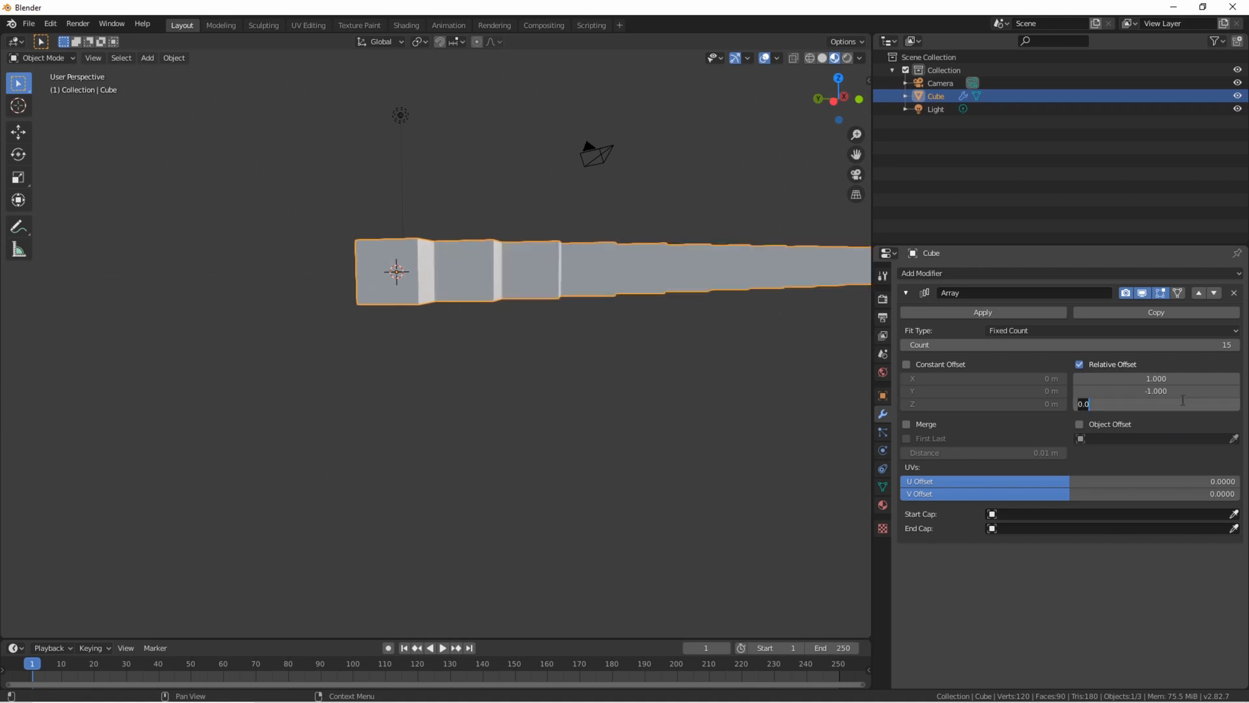
{"action": "type", "text": "1"}
{"action": "key", "text": "Return"}
{"action": "left_click", "coordinate": [1181, 401]}
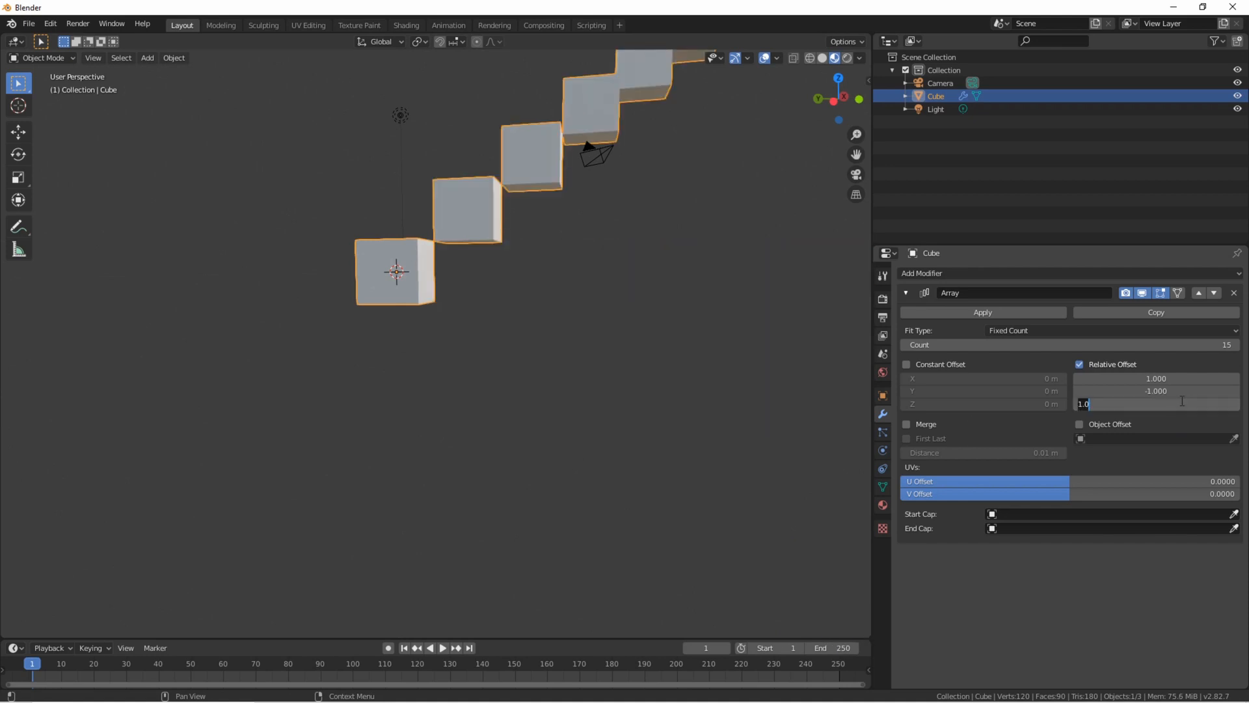
{"action": "type", "text": "0"}
{"action": "key", "text": "Return"}
{"action": "left_click", "coordinate": [1181, 401]}
{"action": "type", "text": "-1"}
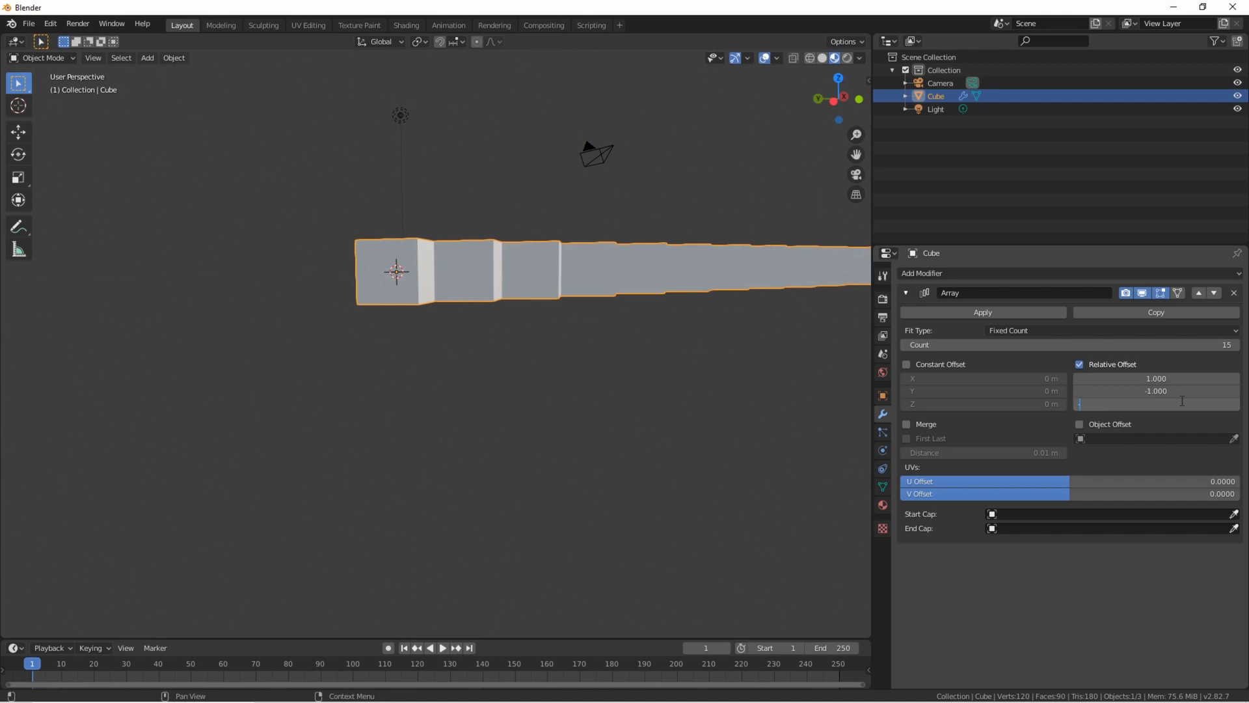
{"action": "key", "text": "Return"}
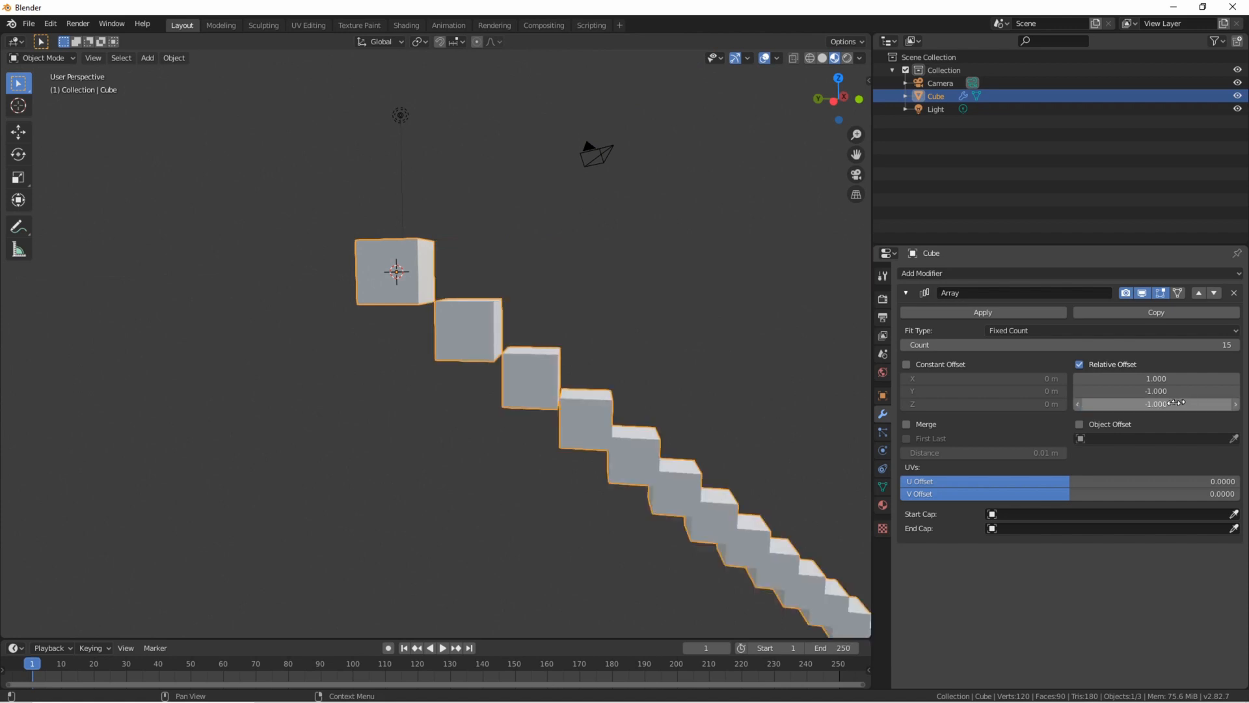
Set the cube array's count to 150 and inspect the extended stack from several sides.
{"action": "key", "text": "shift+grave"}
{"action": "left_click", "coordinate": [852, 359]}
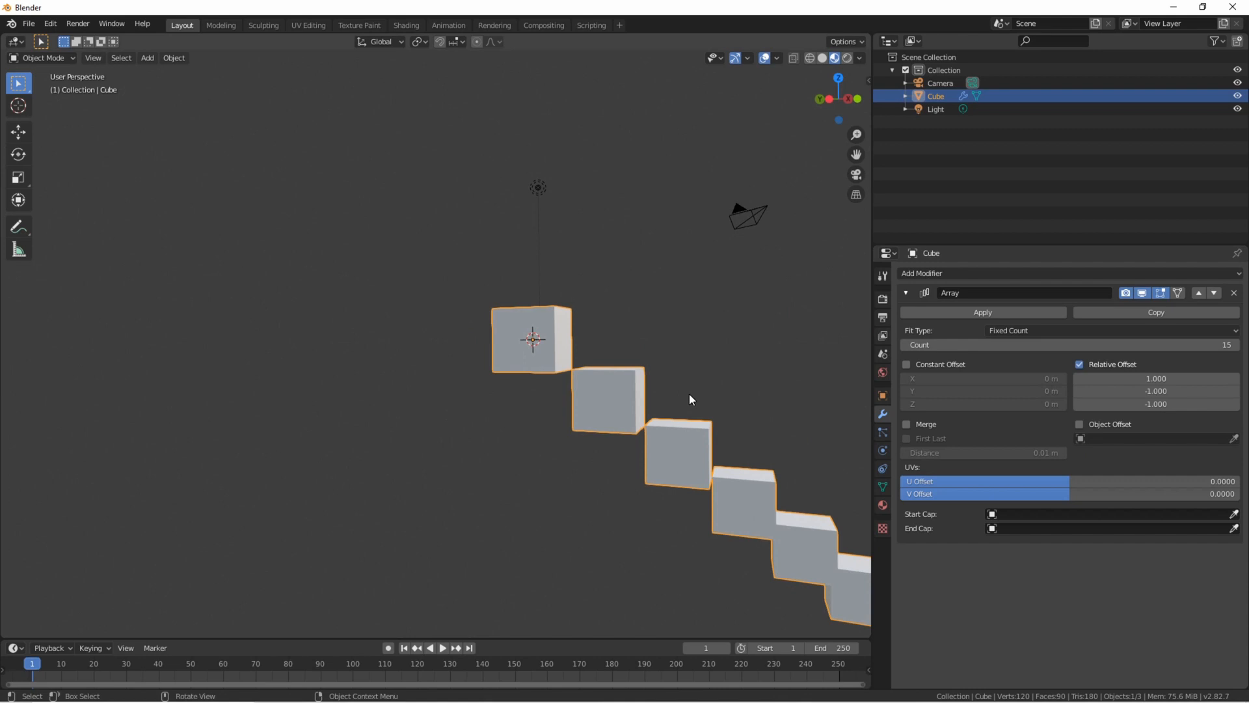
{"action": "key", "text": "shift+grave"}
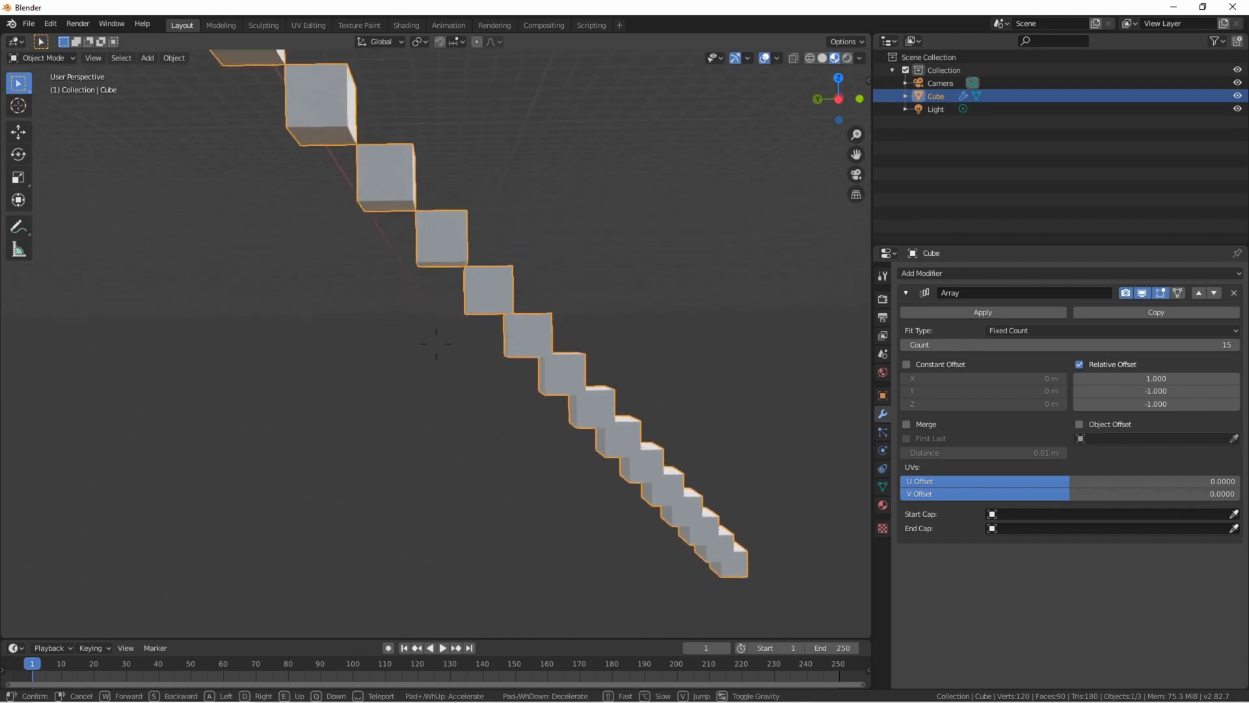
{"action": "left_click", "coordinate": [436, 342]}
{"action": "left_click", "coordinate": [1035, 341]}
{"action": "type", "text": "150"}
{"action": "key", "text": "Return"}
{"action": "key", "text": "shift+grave"}
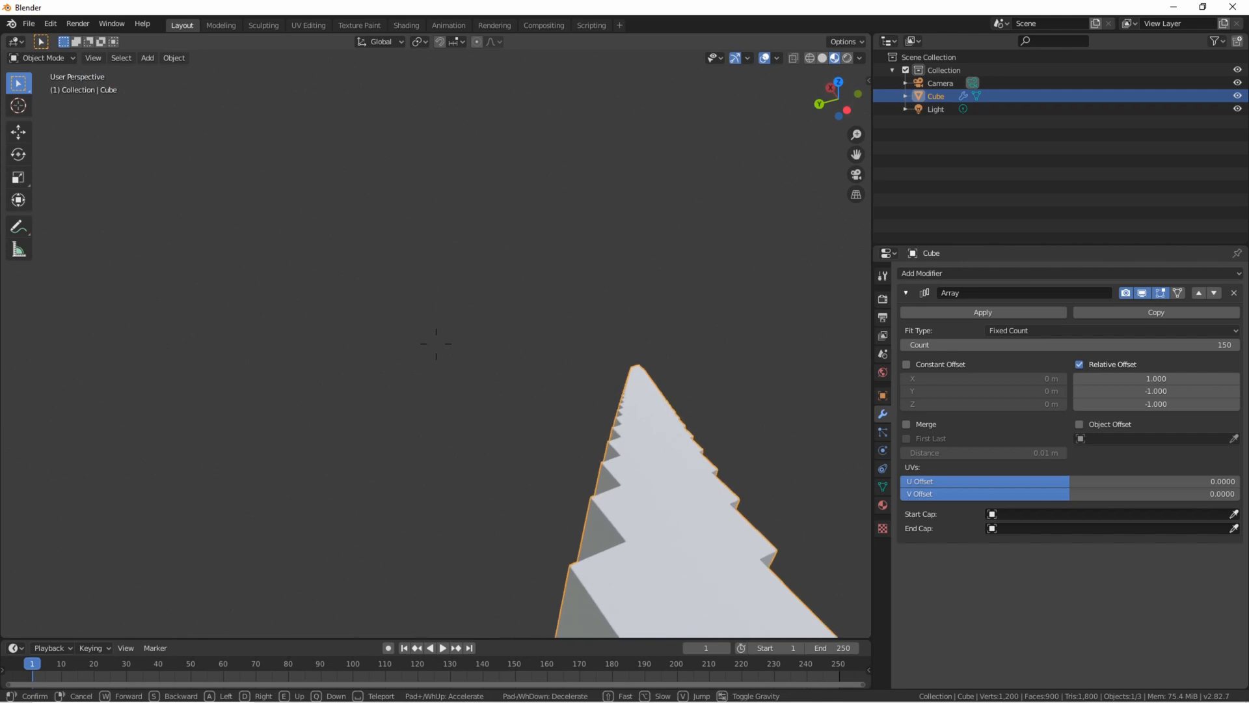
{"action": "key", "text": "w"}
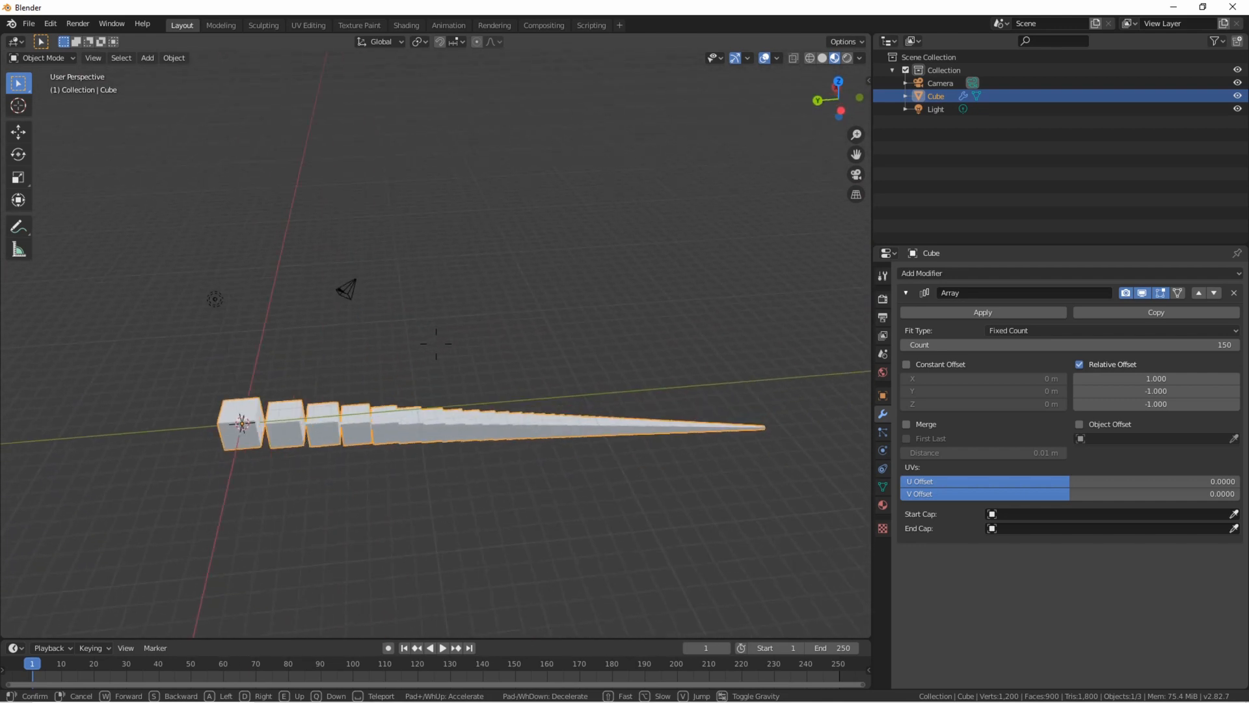
{"action": "key", "text": "d"}
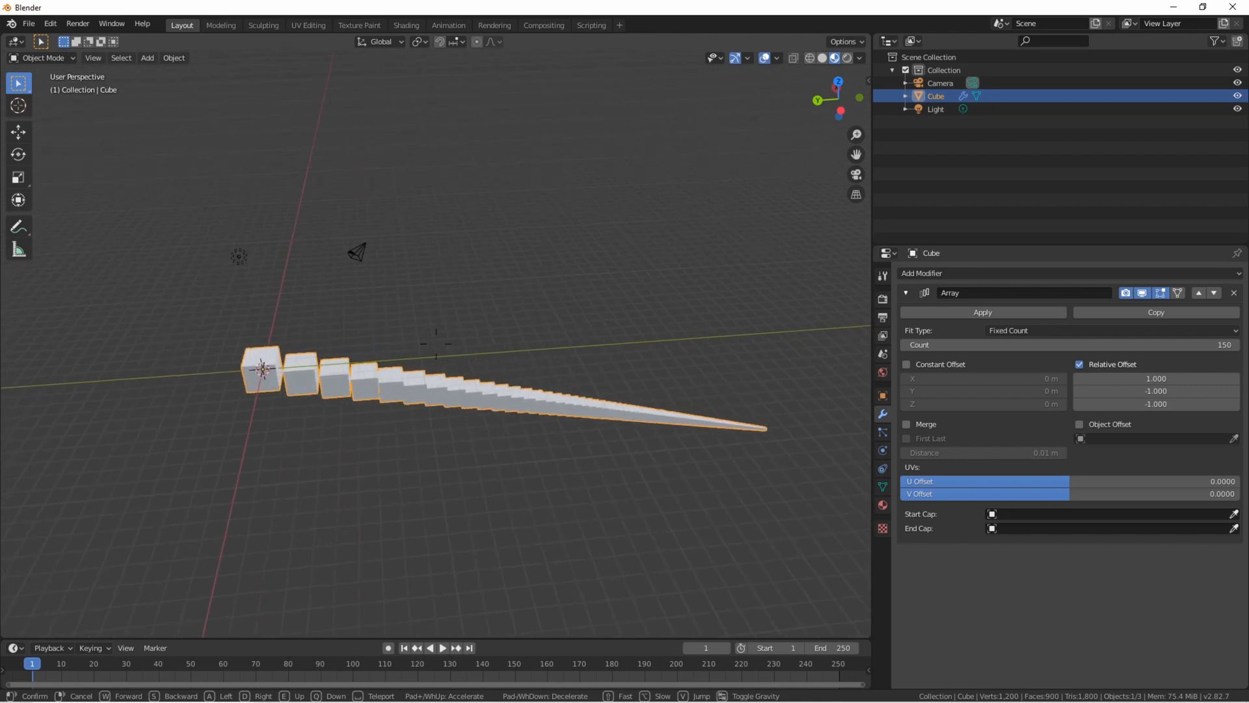
{"action": "key", "text": "a"}
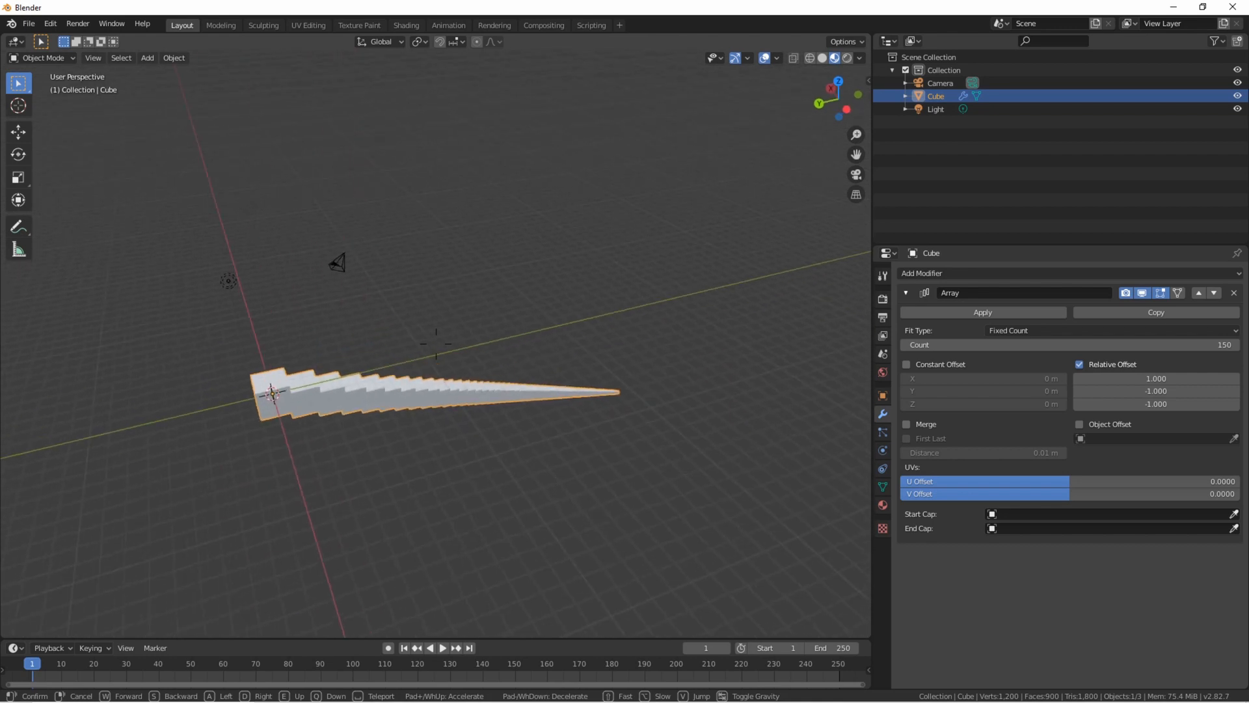
{"action": "left_click", "coordinate": [436, 343]}
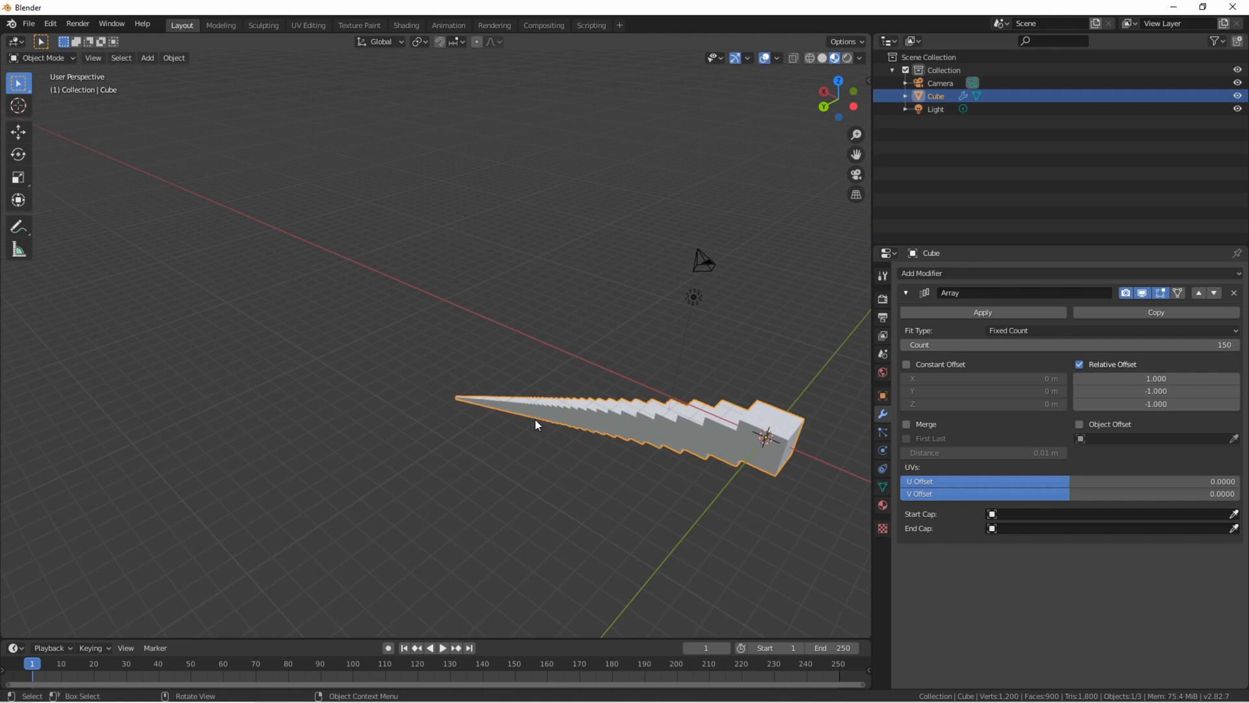
Enable the cube array's constant offset and set it to 5 m on the X, Y and Z axes.
{"action": "left_click", "coordinate": [907, 364]}
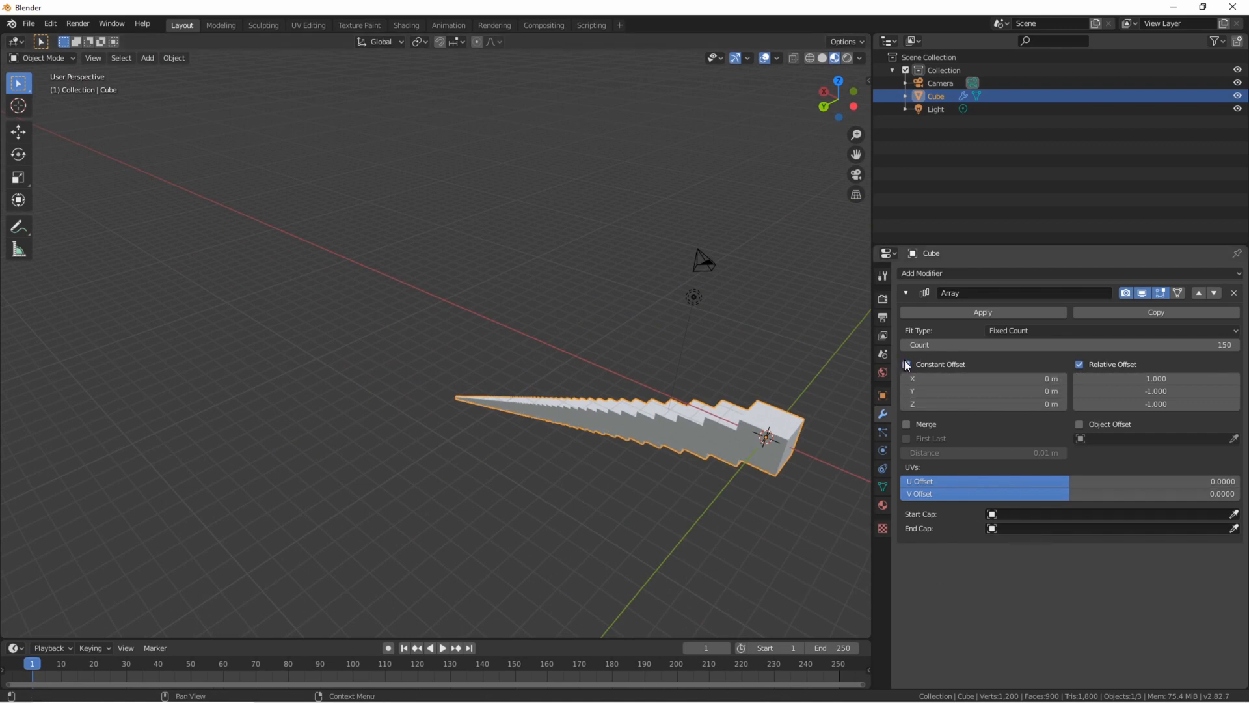
{"action": "left_click", "coordinate": [1033, 387]}
{"action": "key", "text": "Escape"}
{"action": "left_click_drag", "start_coordinate": [1033, 379], "coordinate": [1034, 380]}
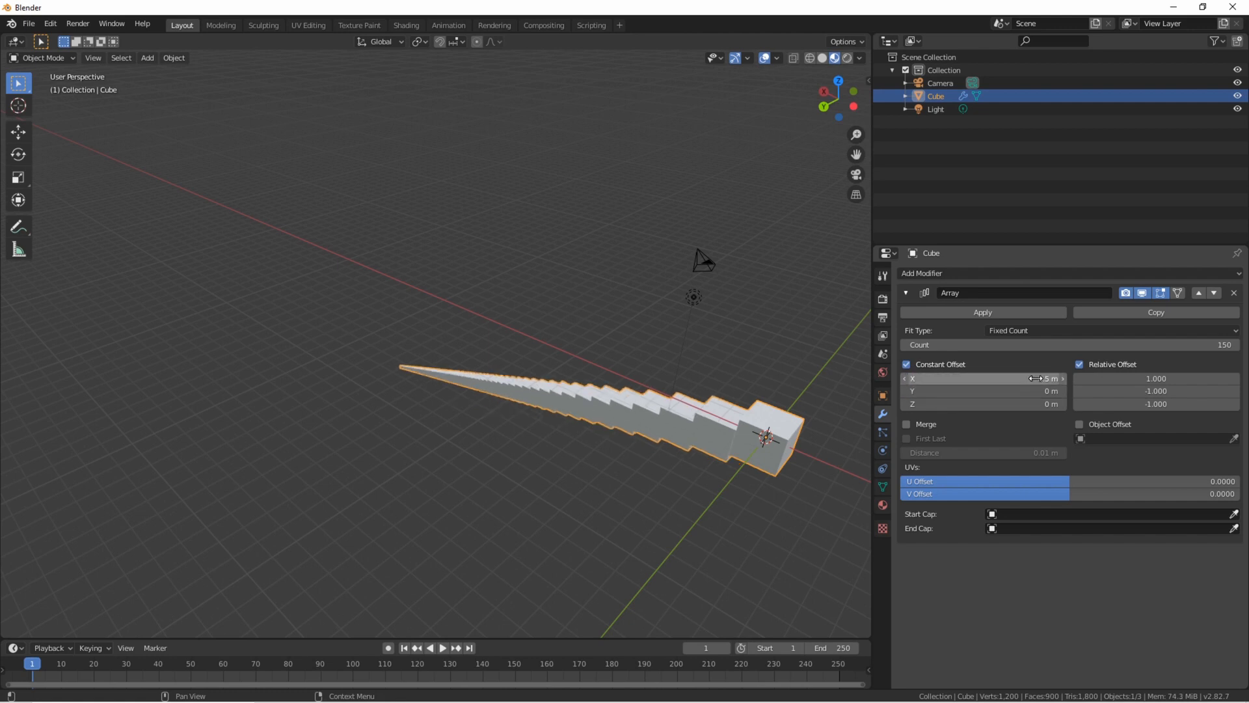
{"action": "left_click", "coordinate": [1036, 379]}
{"action": "type", "text": "5"}
{"action": "key", "text": "Return"}
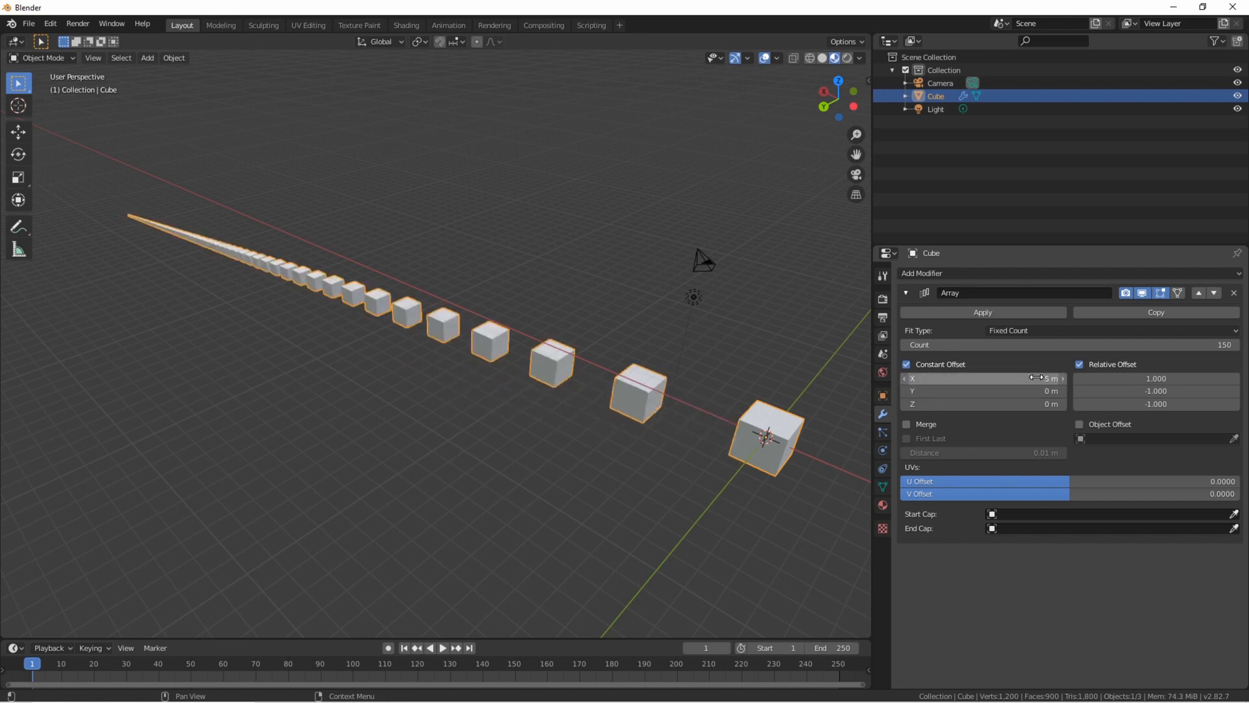
{"action": "left_click", "coordinate": [1036, 391]}
{"action": "type", "text": "5"}
{"action": "key", "text": "Return"}
{"action": "left_click", "coordinate": [1037, 403]}
{"action": "type", "text": "5"}
{"action": "key", "text": "Return"}
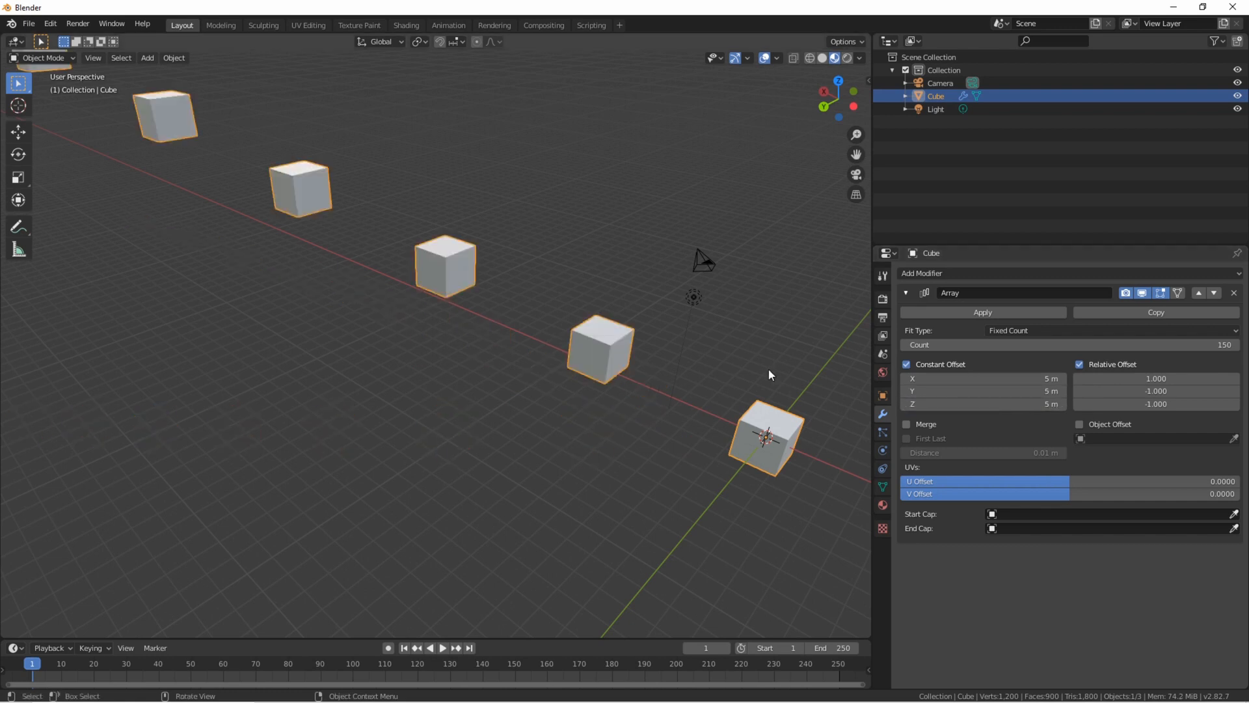
Examine the spacing and direction of the cube copies from several sides, distances and heights.
{"action": "key", "text": "shift+grave"}
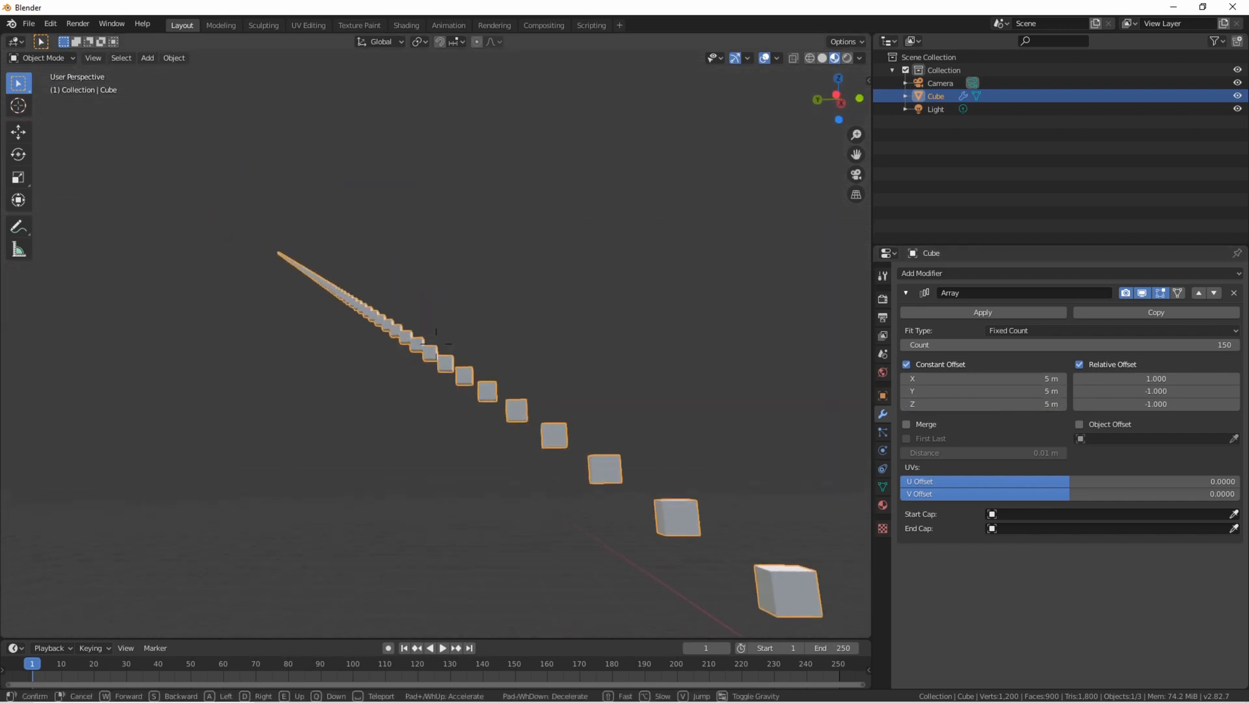
{"action": "left_click", "coordinate": [436, 342]}
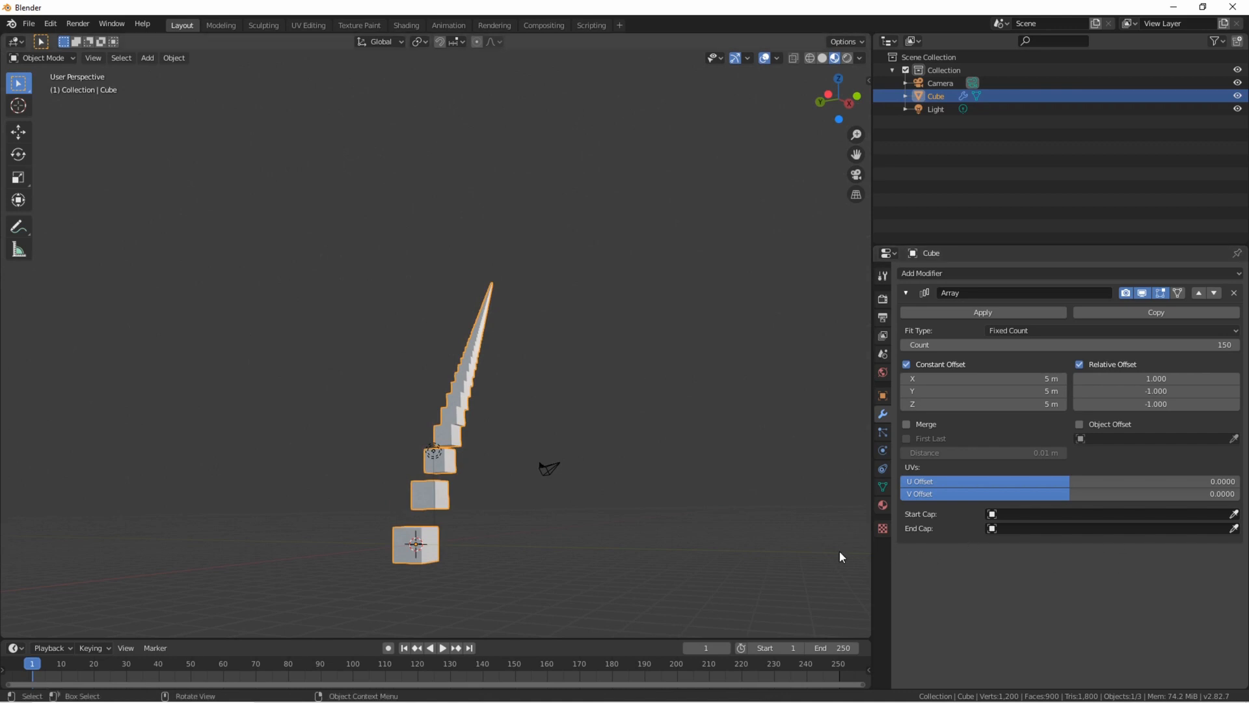
{"action": "key", "text": "shift+grave"}
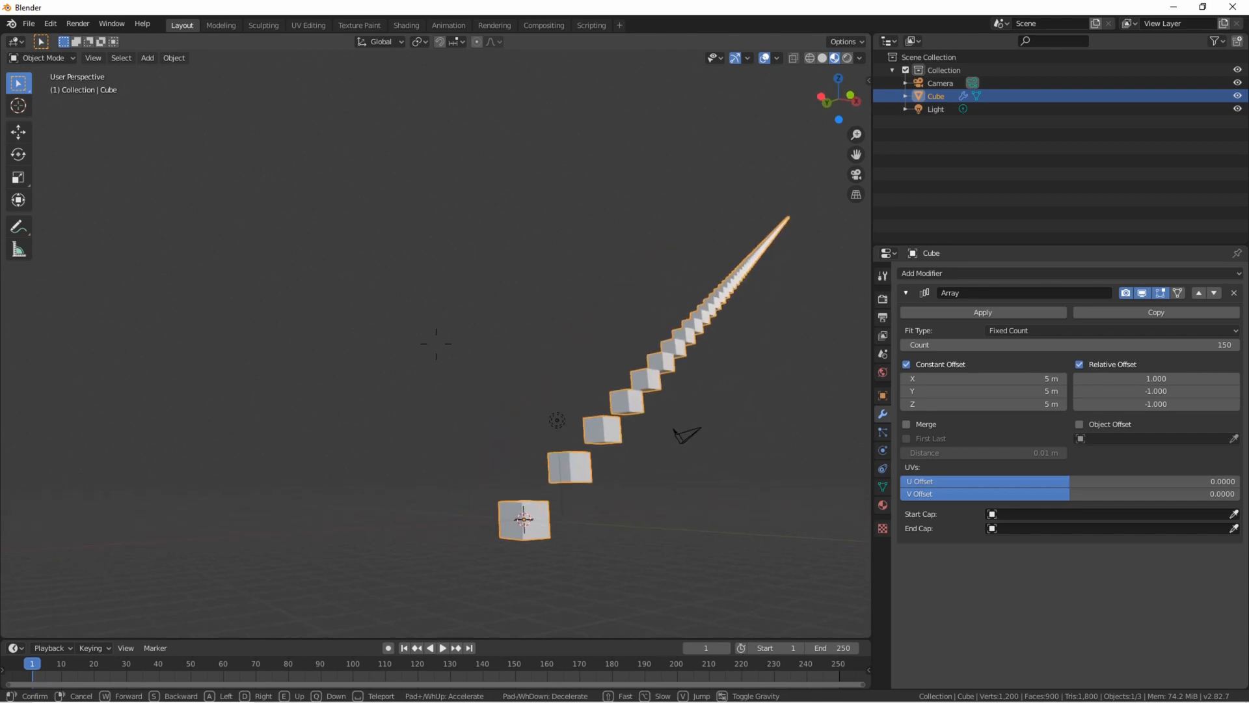
{"action": "key", "text": "a"}
{"action": "key", "text": "d"}
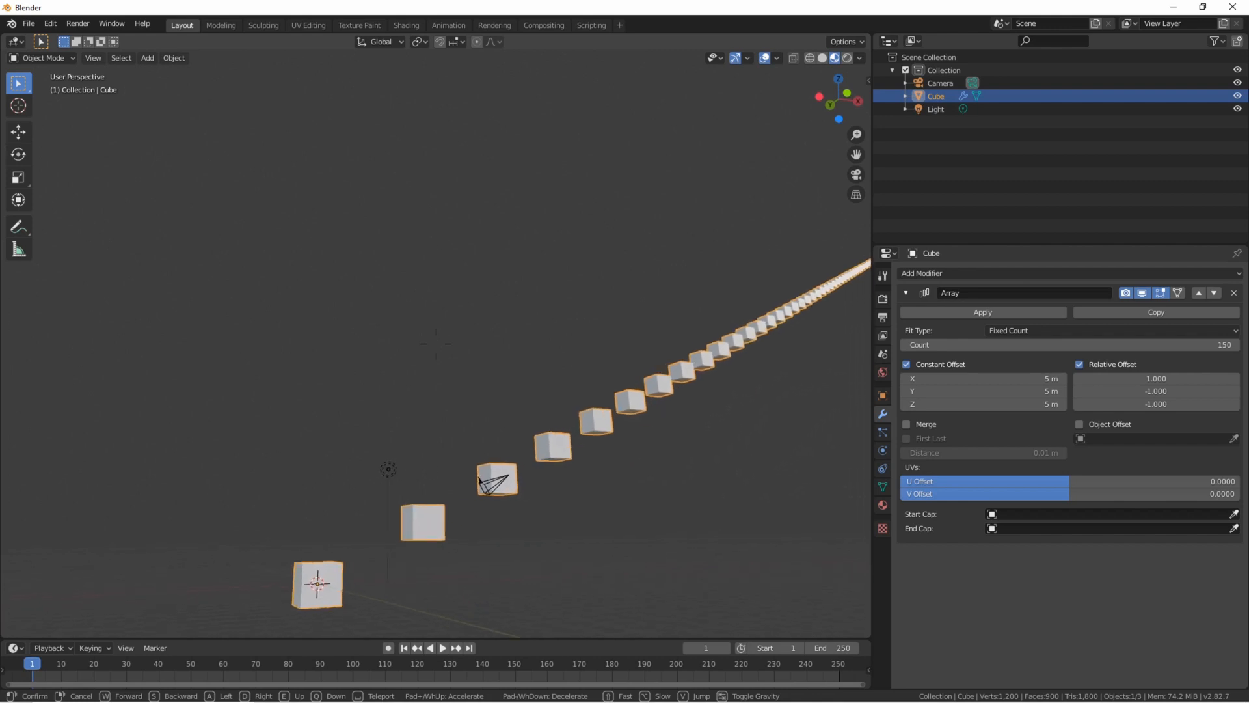
{"action": "key", "text": "s"}
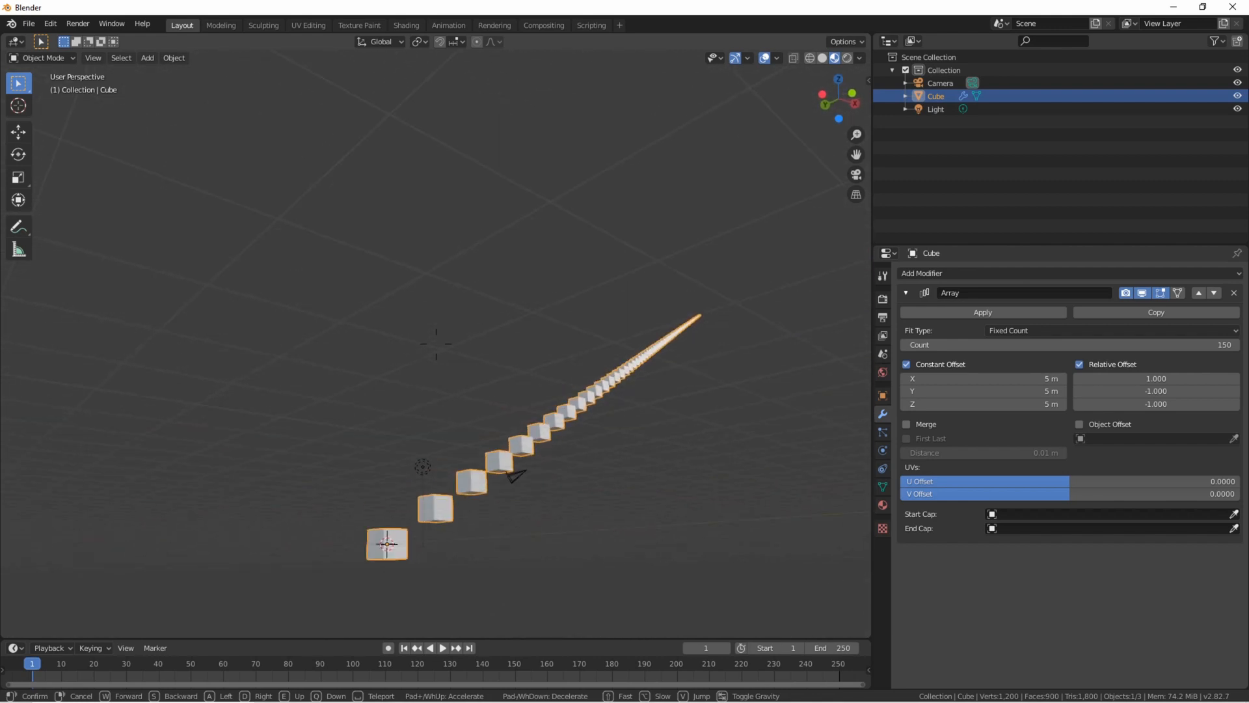
{"action": "key", "text": "a"}
{"action": "key", "text": "a"}
{"action": "key", "text": "d"}
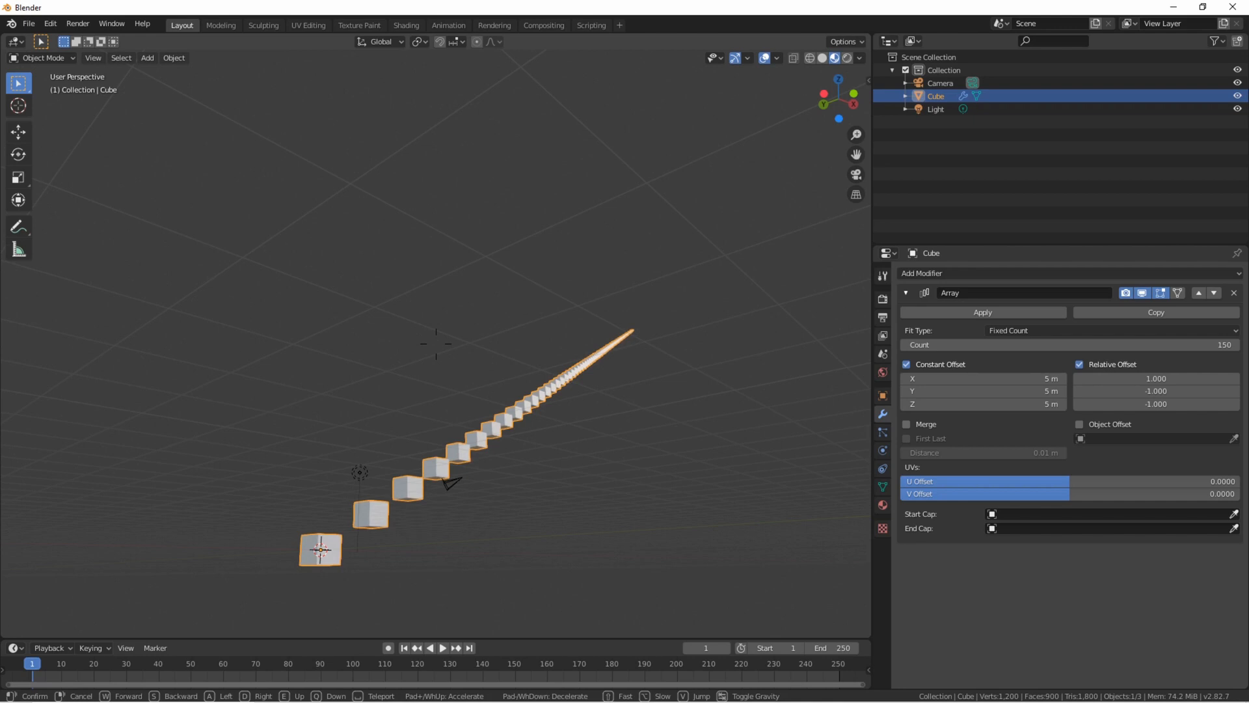
{"action": "key", "text": "a"}
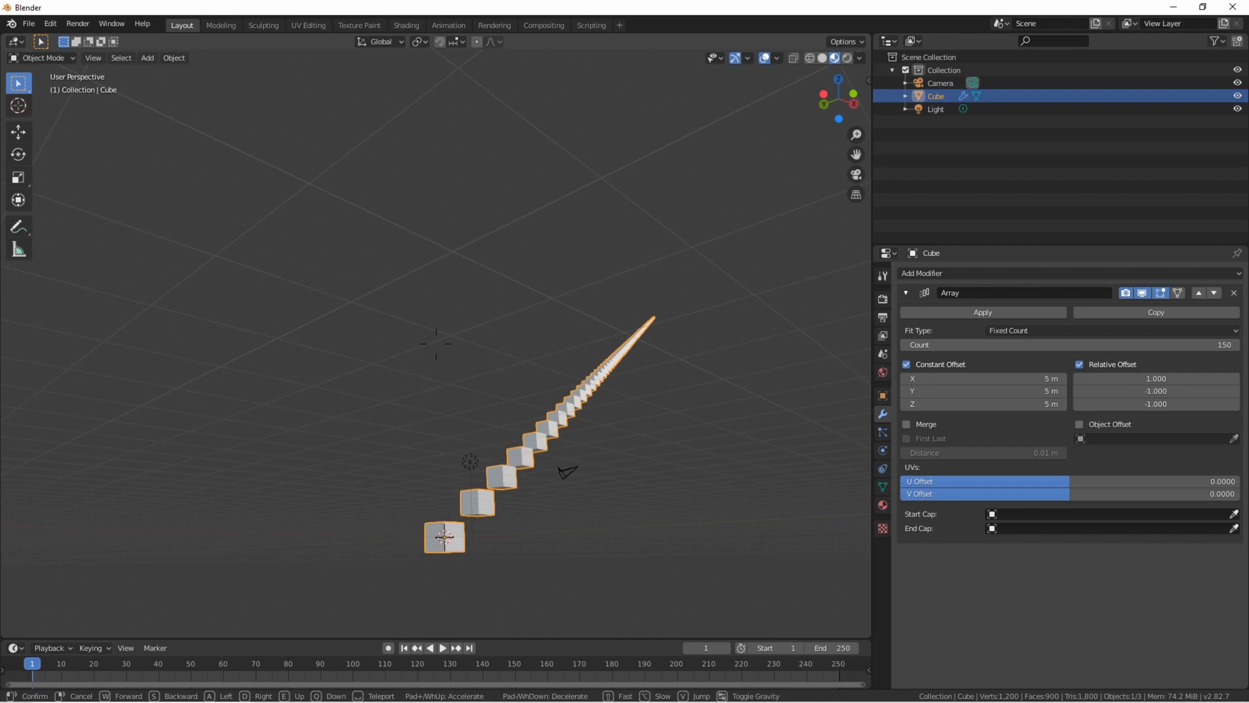
{"action": "key", "text": "w"}
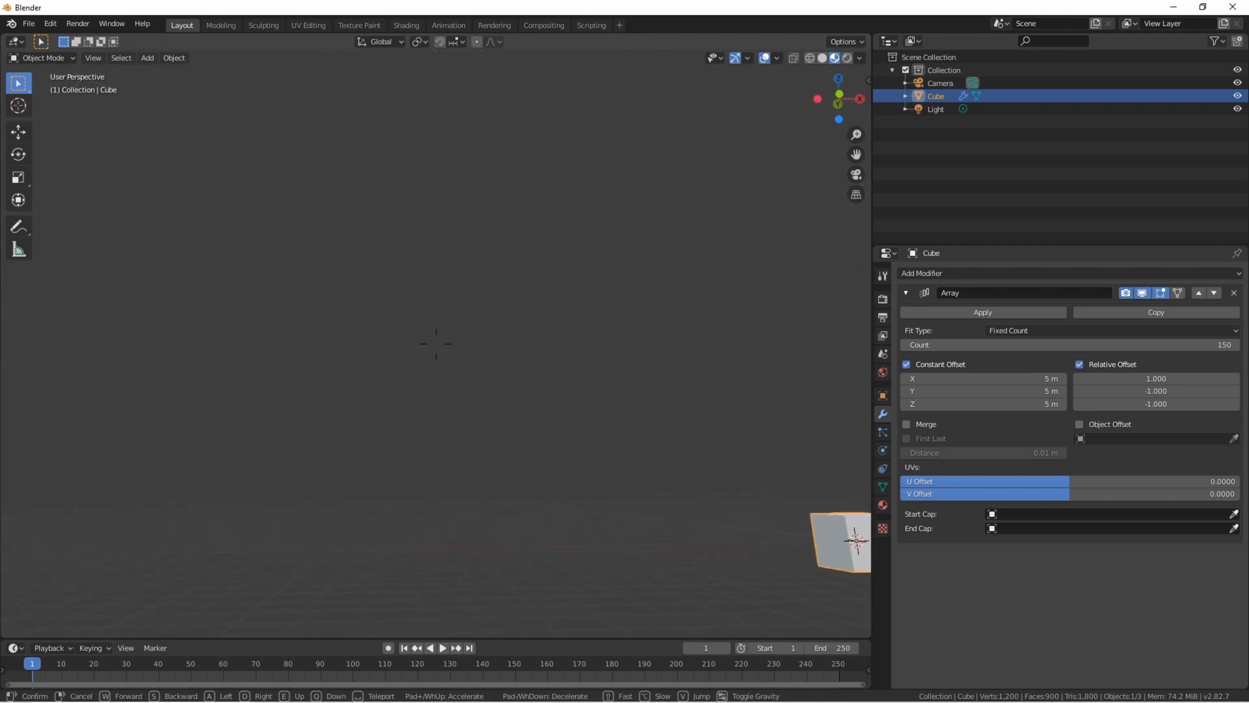
{"action": "key", "text": "d"}
{"action": "key", "text": "s"}
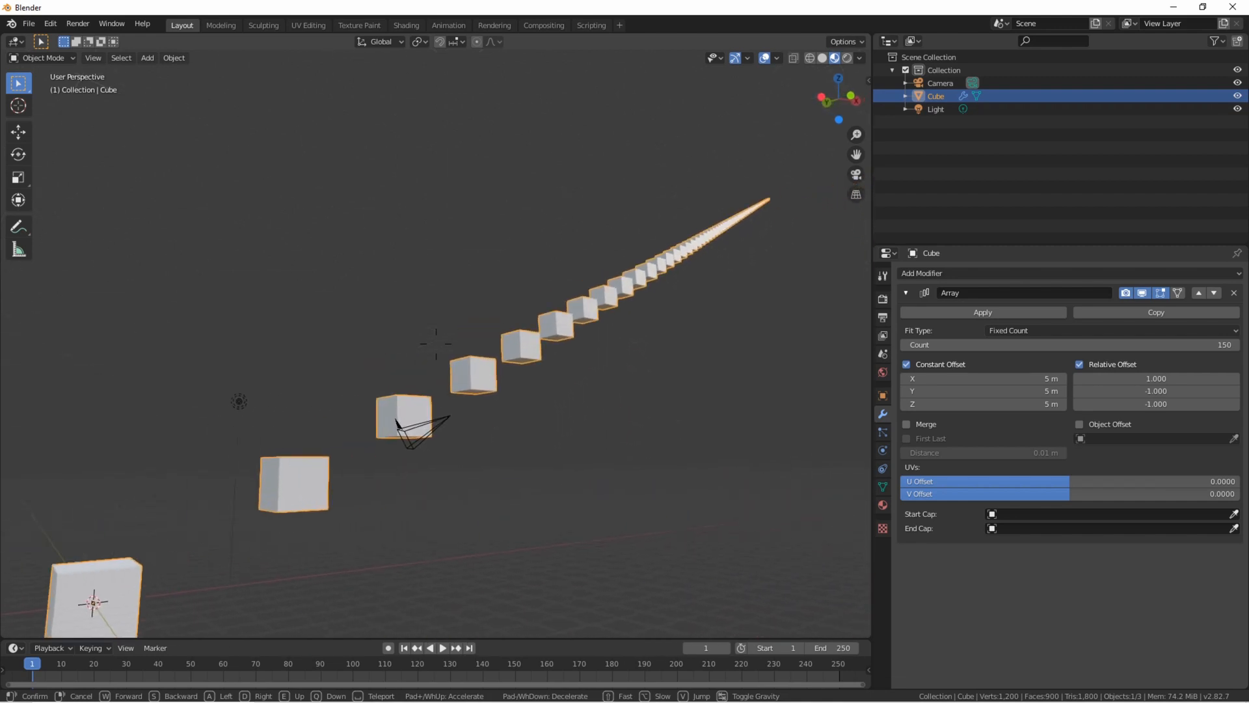
{"action": "key", "text": "q"}
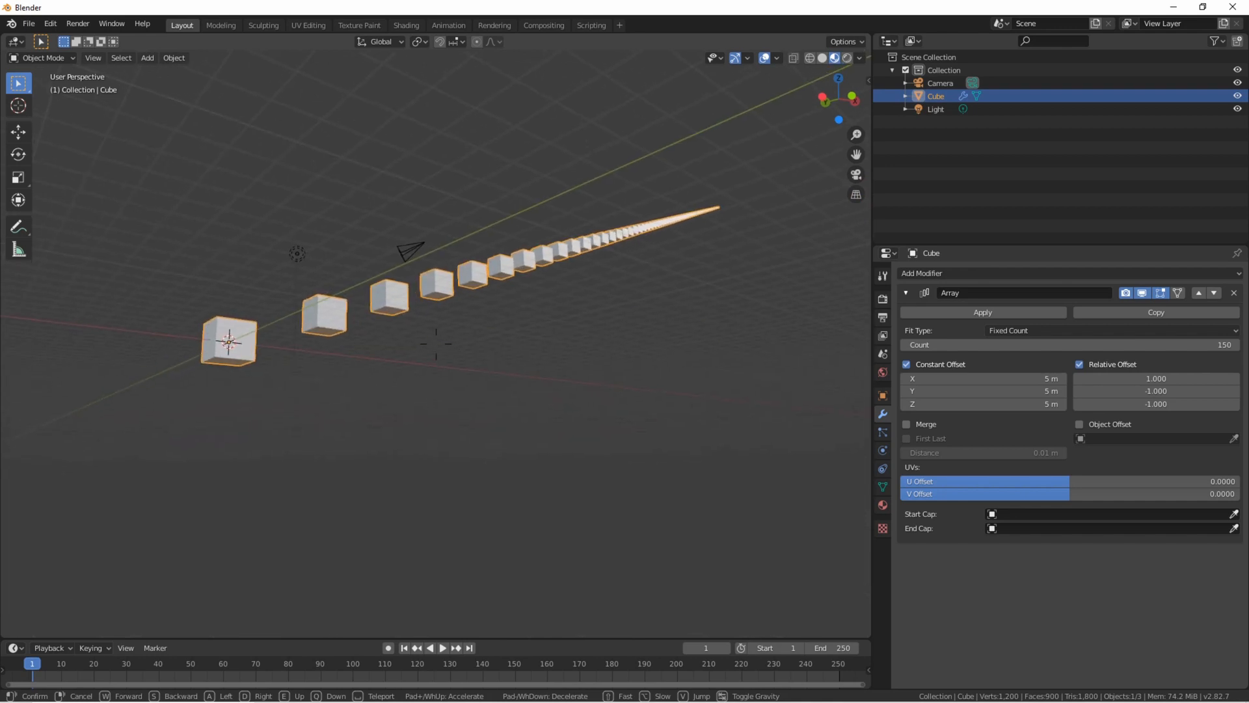
{"action": "key", "text": "a"}
{"action": "key", "text": "s"}
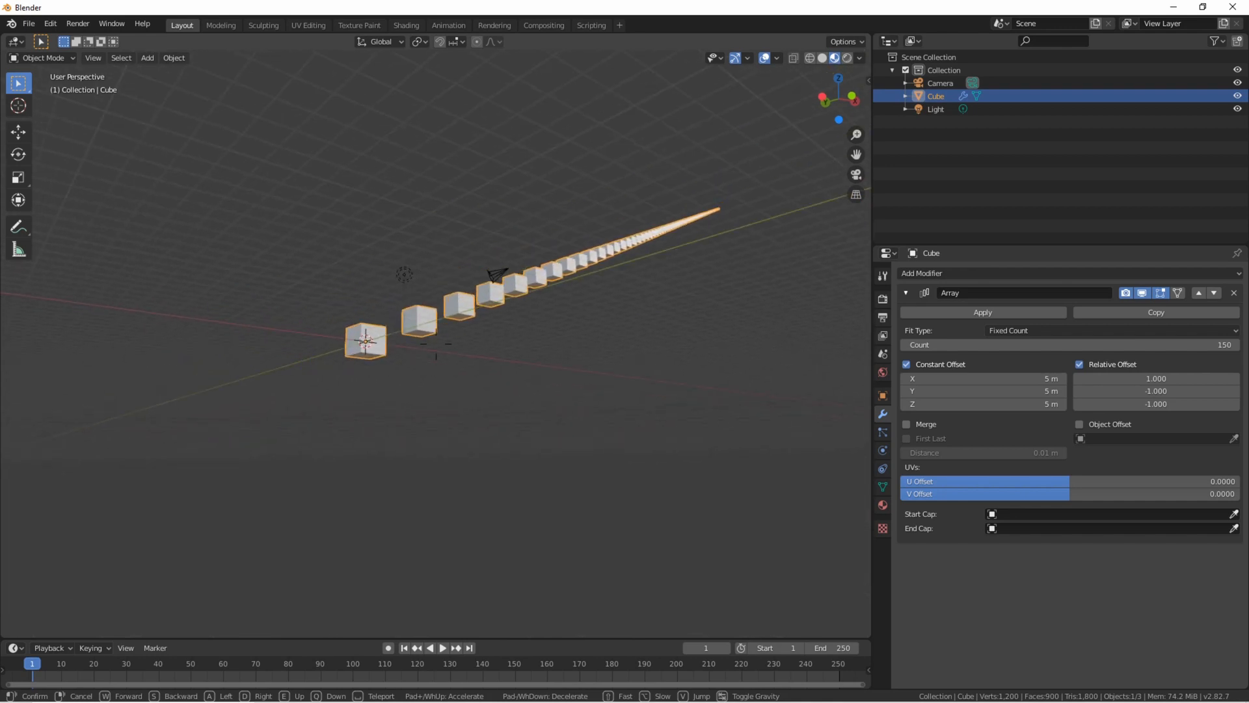
{"action": "key", "text": "e"}
{"action": "key", "text": "a"}
{"action": "key", "text": "a"}
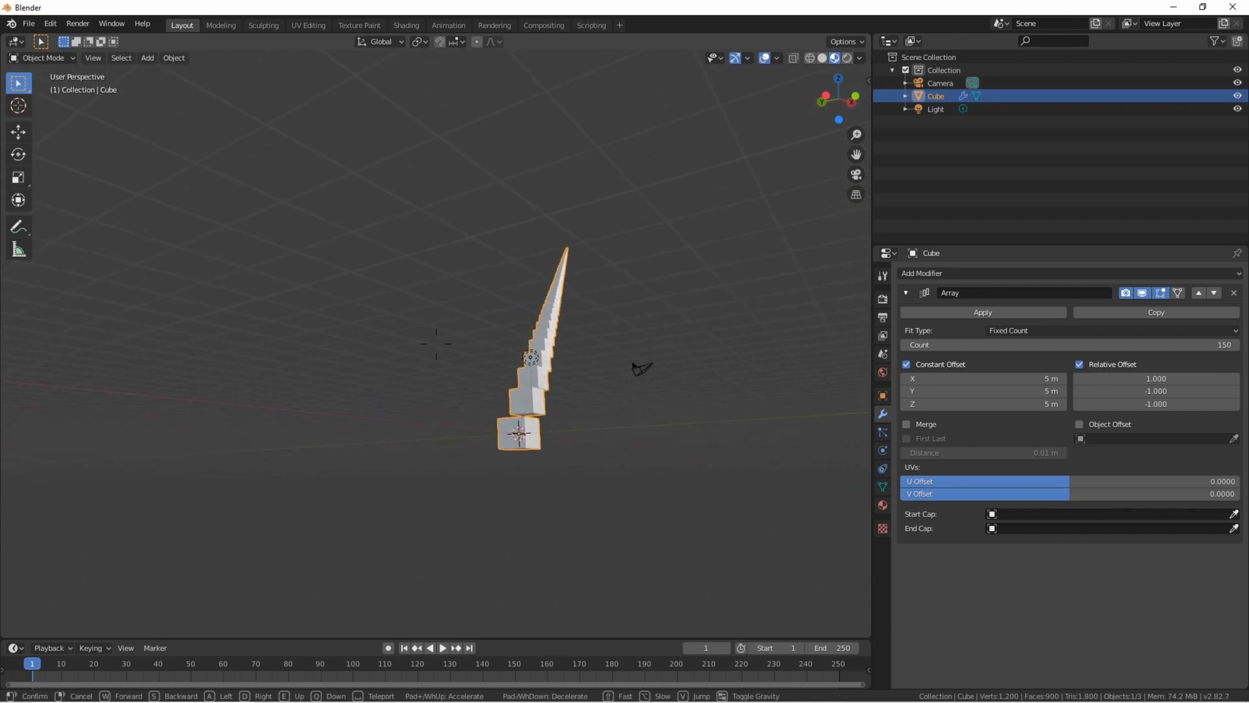
{"action": "key", "text": "d"}
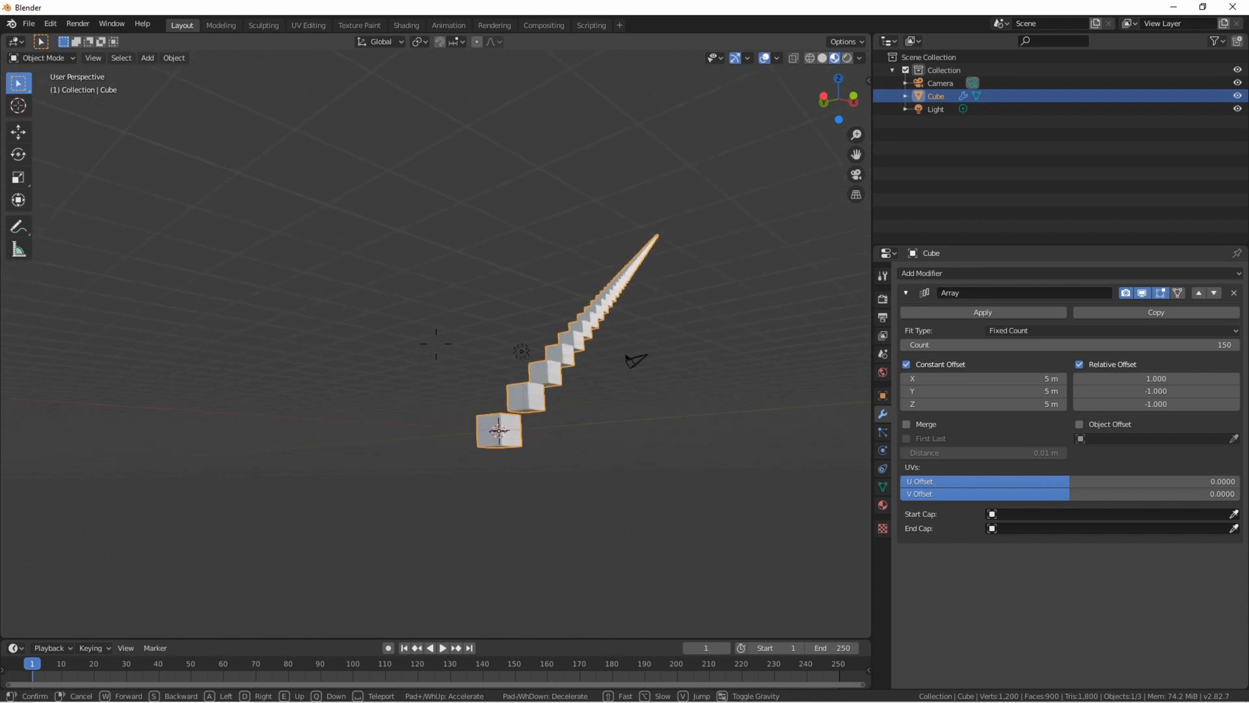
{"action": "key", "text": "d"}
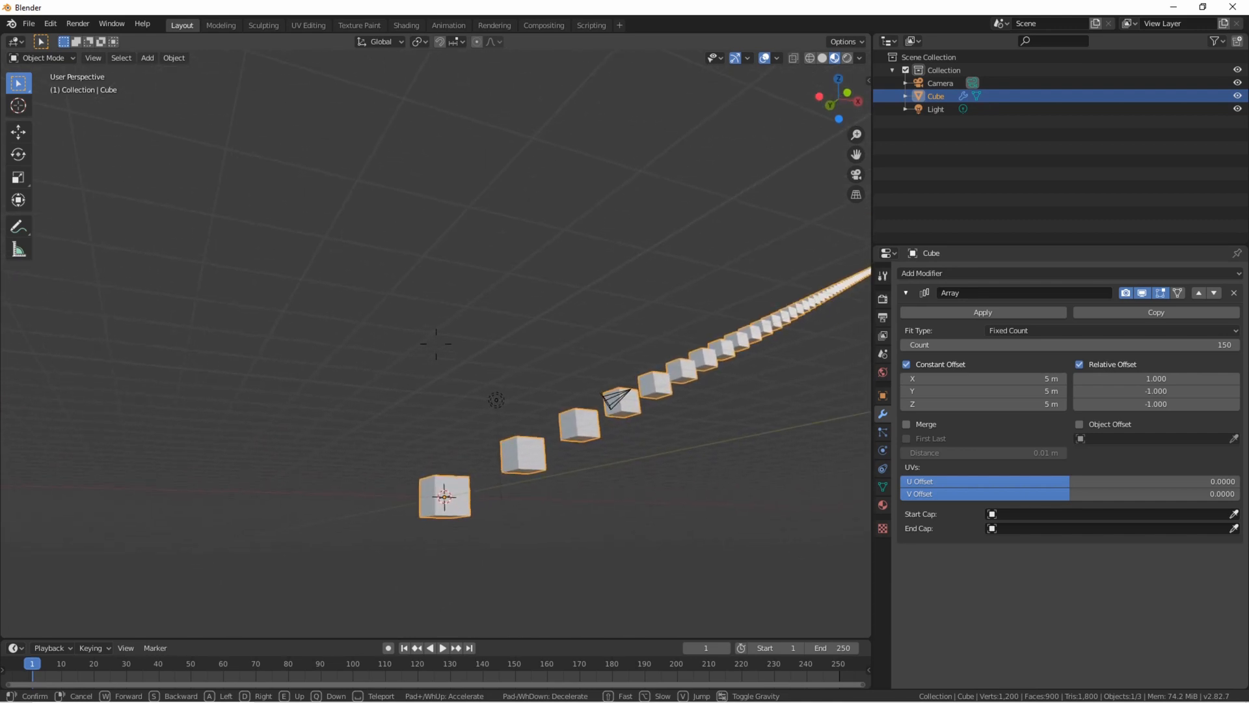
{"action": "key", "text": "a"}
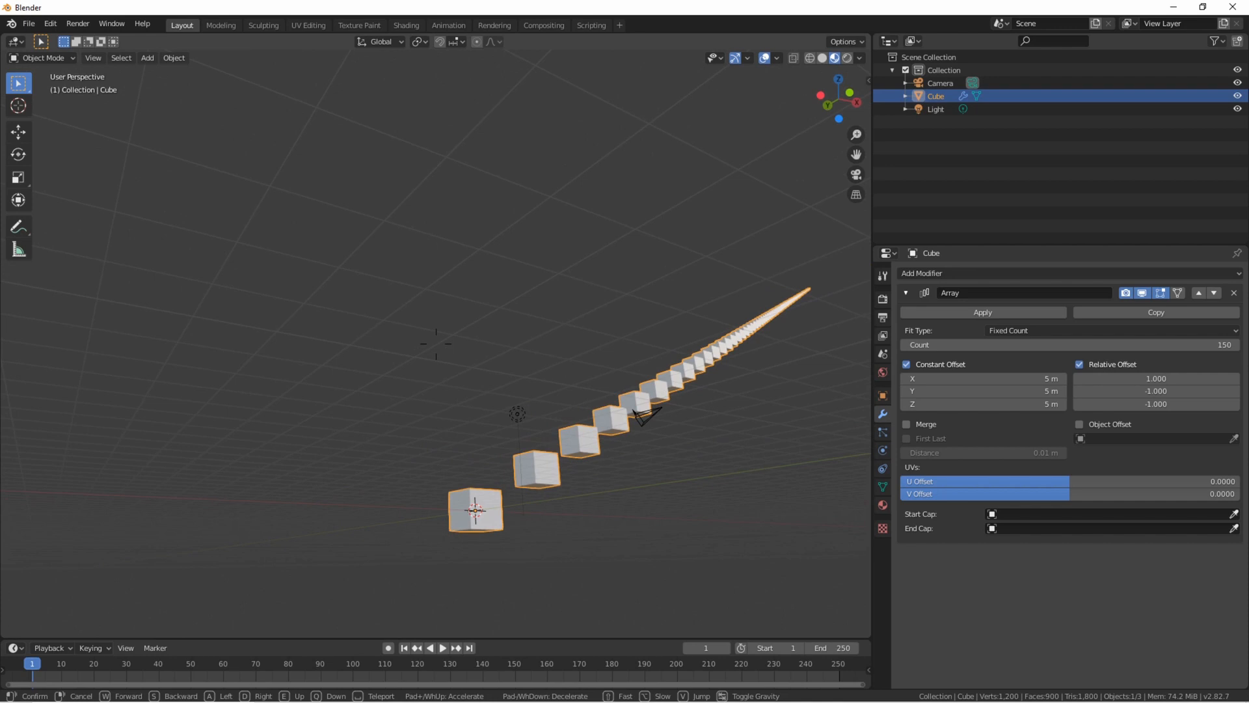